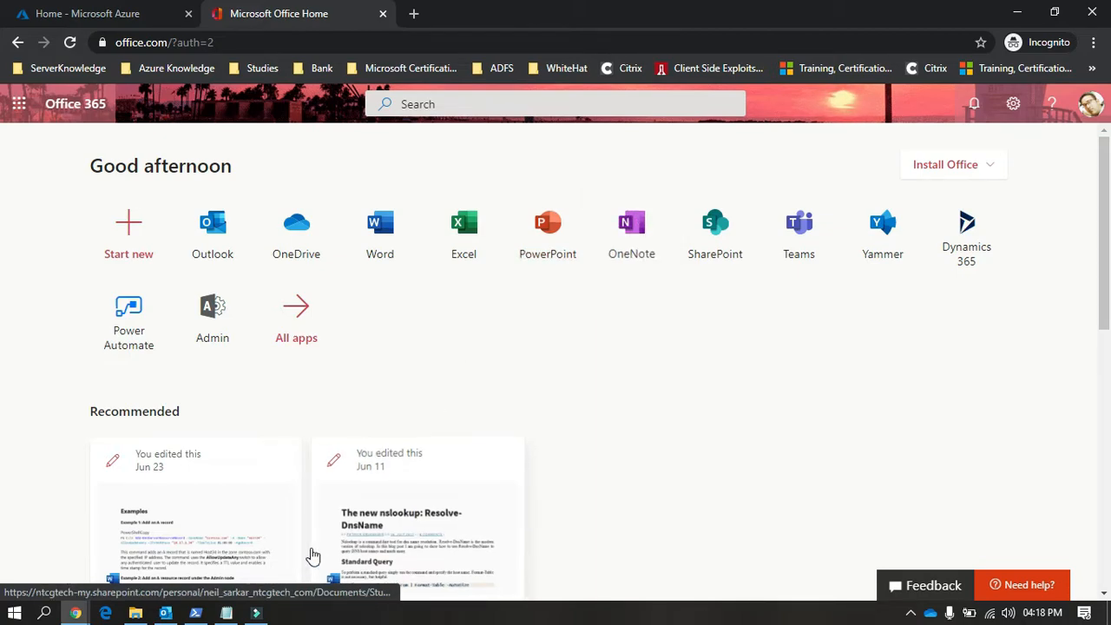
Step: Switch to PowerShell, shrink its window, and test the SMTP connection to smtp.gmail.com with telnet
left_click(195, 613)
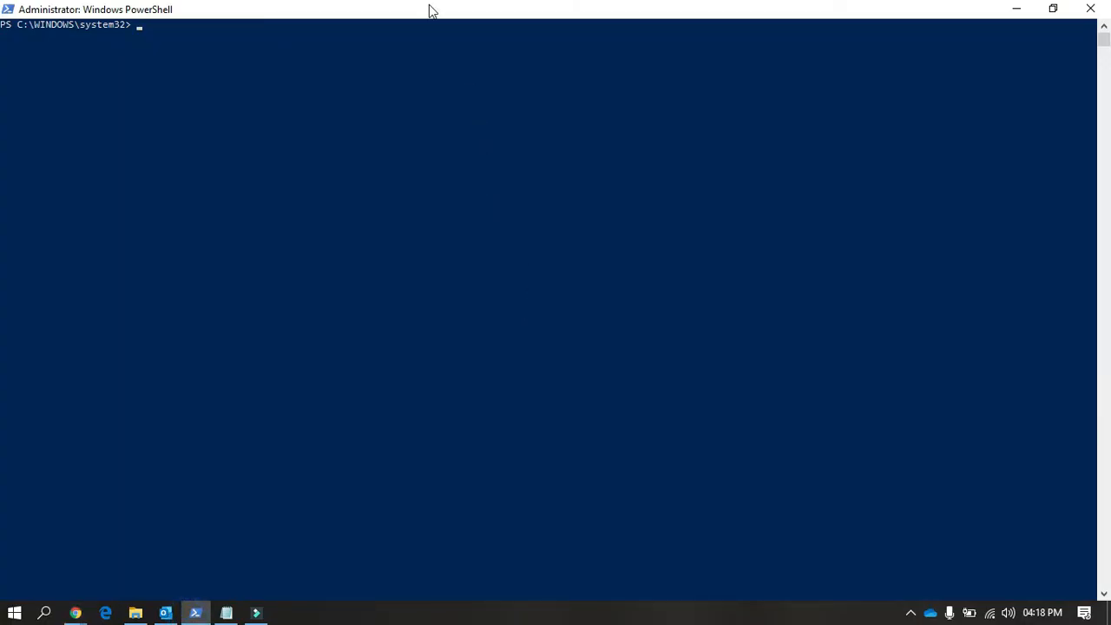
double_click(431, 10)
left_click_drag(507, 34, 574, 133)
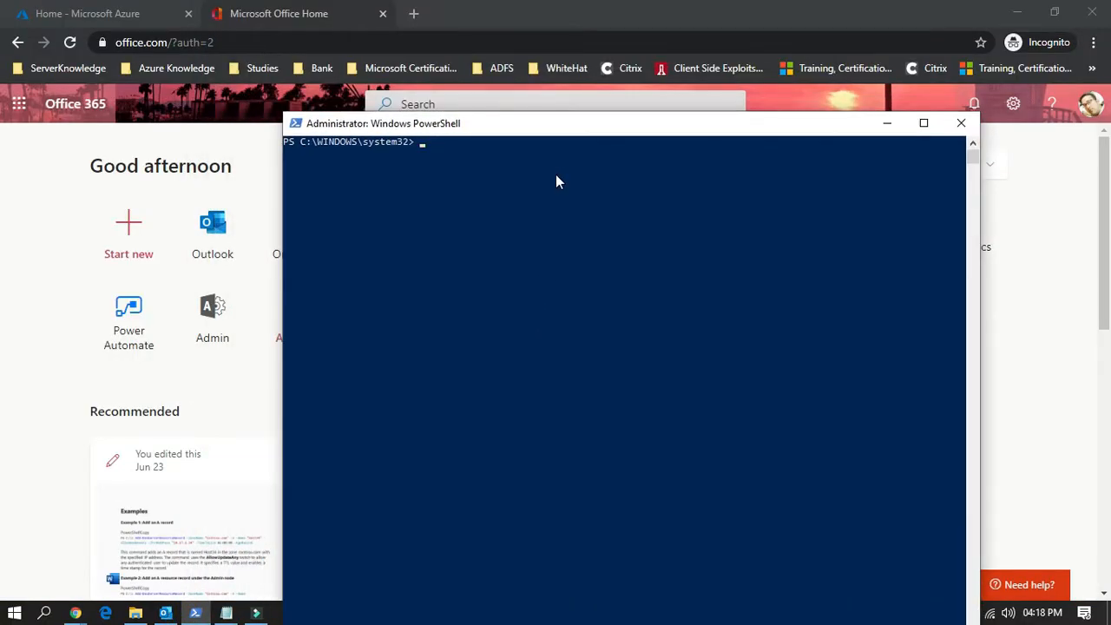
type("telnet")
type("smtp.gmail.com 25")
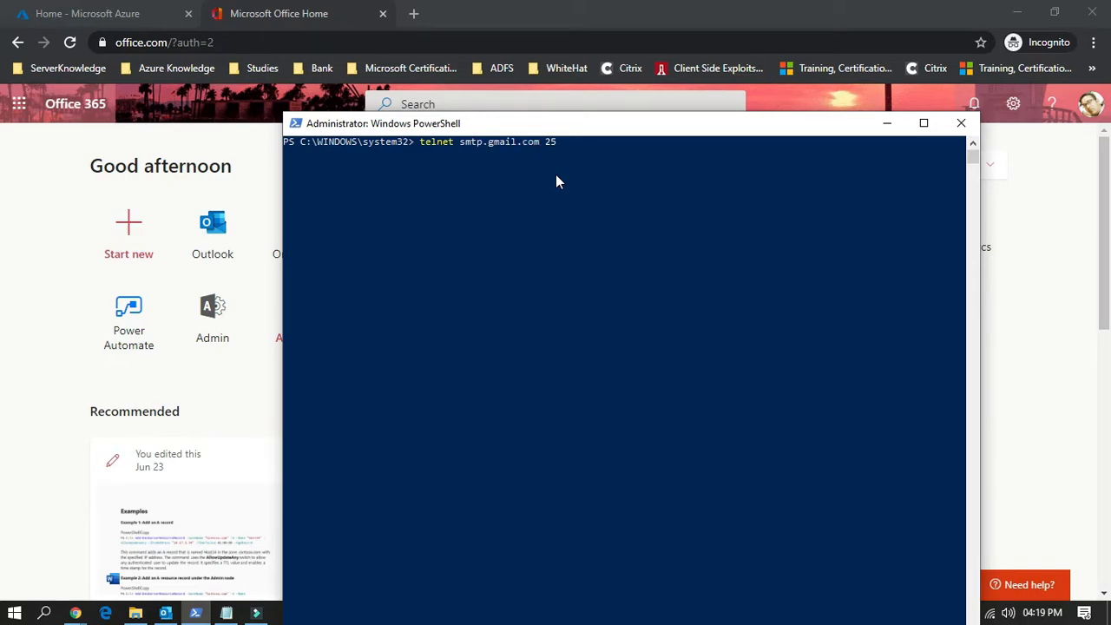
key("Return")
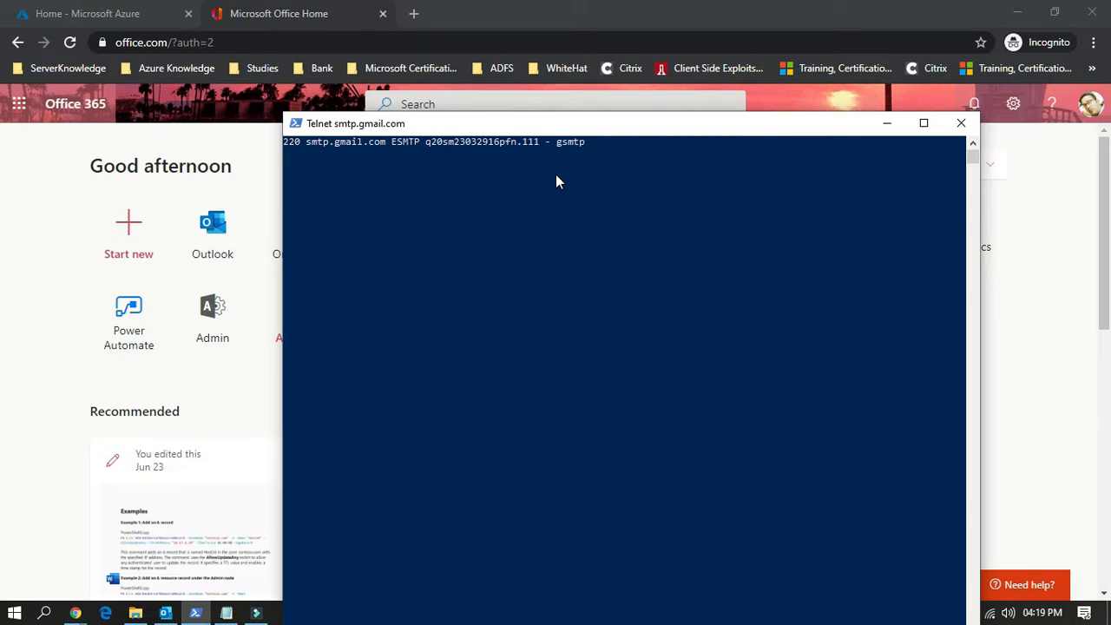
Step: Quit the telnet session and clear the console with cls
key("ctrl+bracketright")
type("quit")
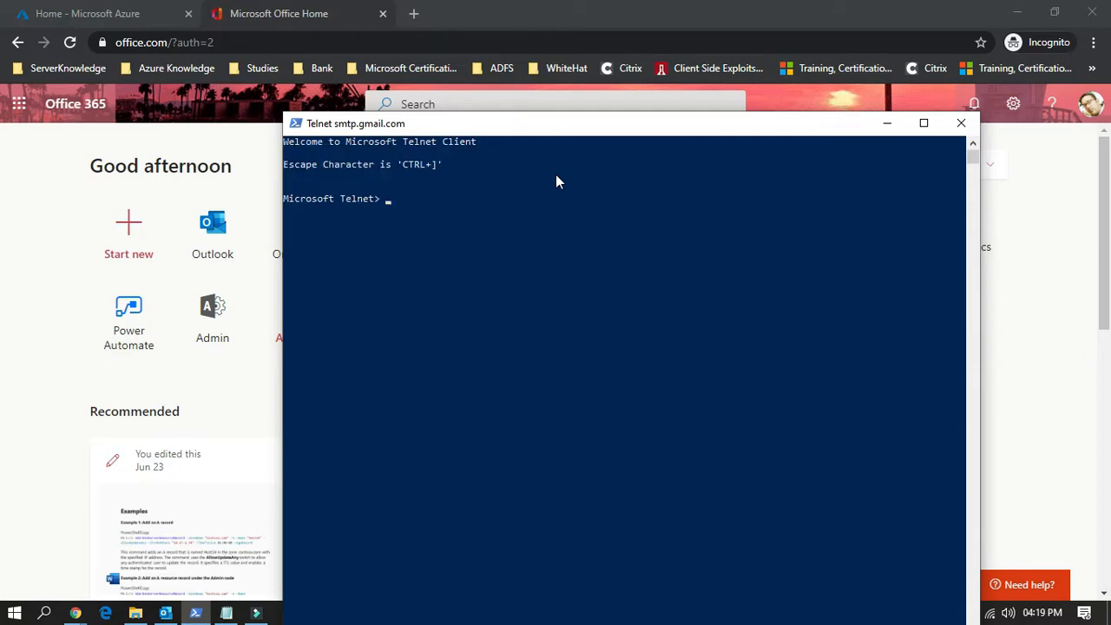
key("Return")
type("cls")
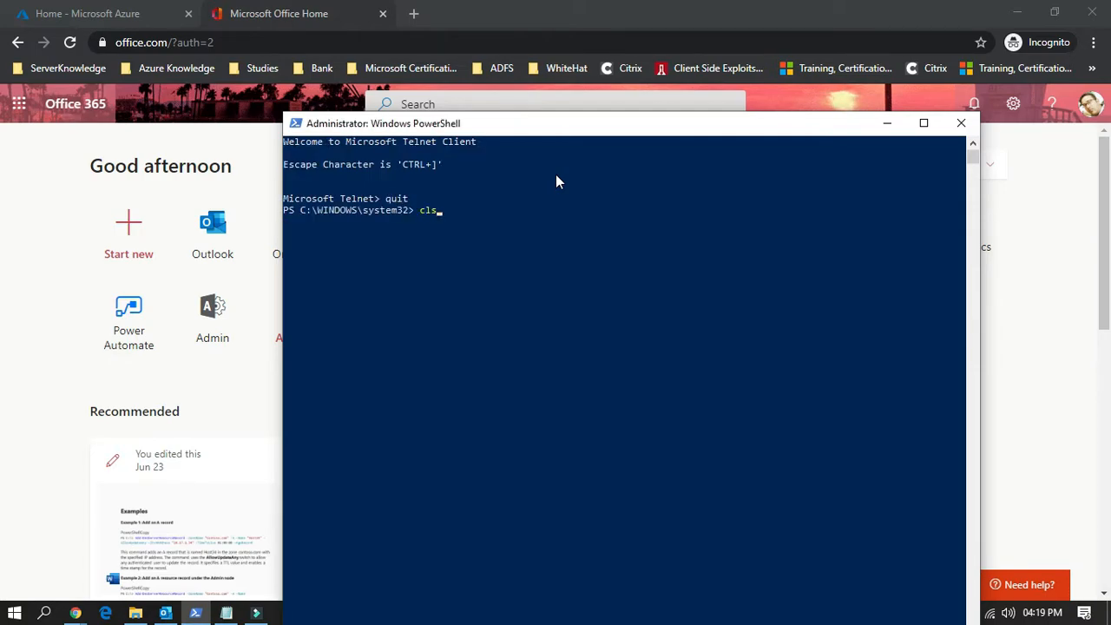
key("Return")
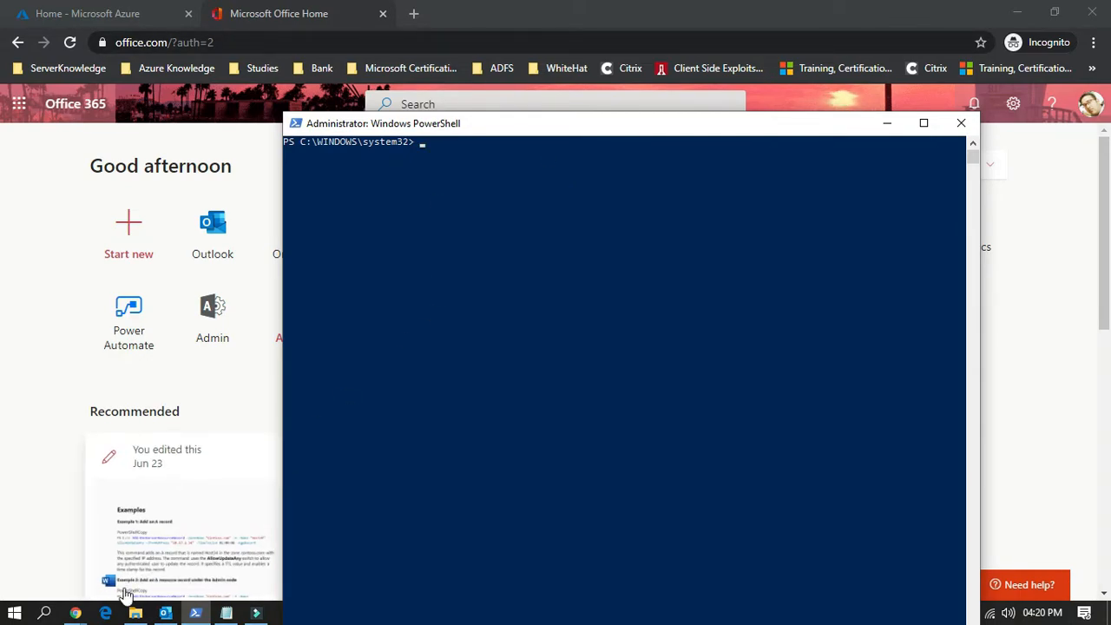
Step: Switch to the incognito Chrome window and search the web for "ip" in a new tab
left_click(76, 613)
left_click(82, 578)
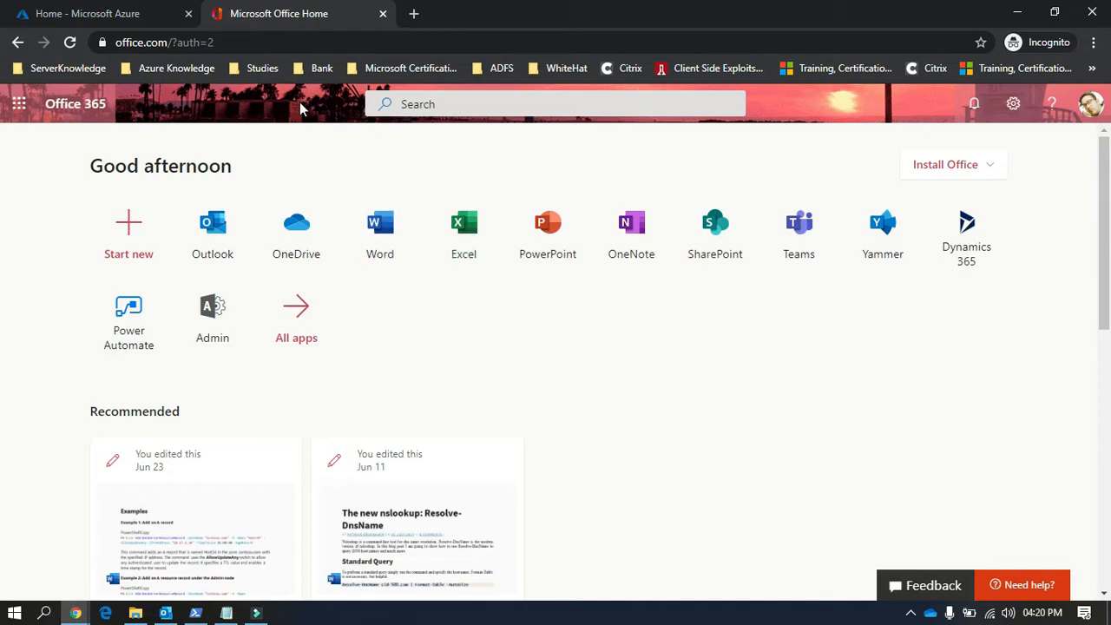
left_click(413, 13)
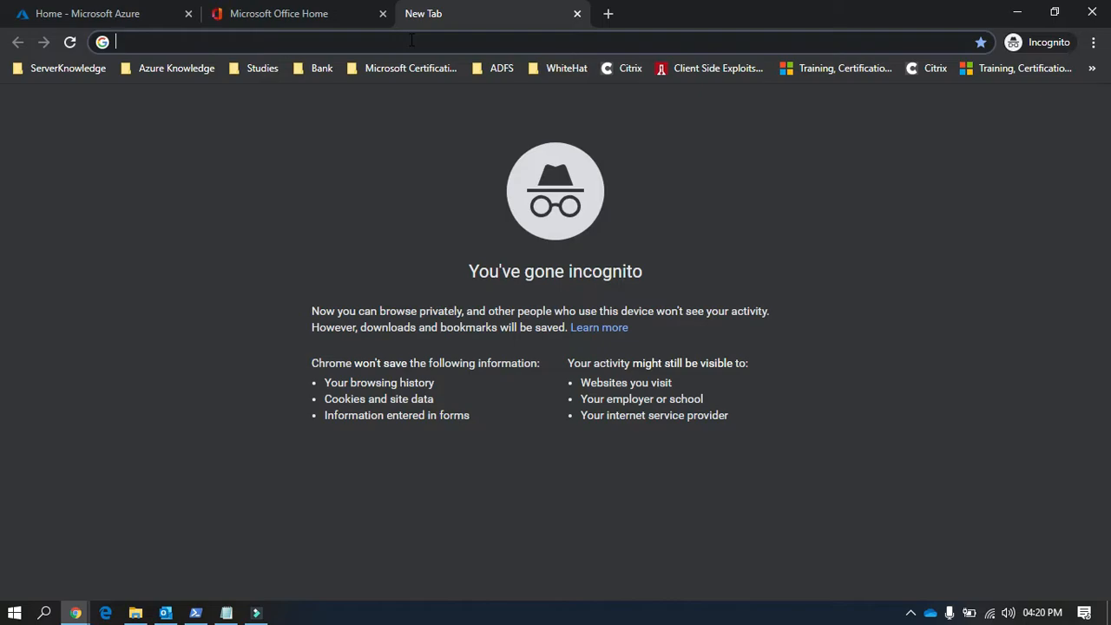
type("whay")
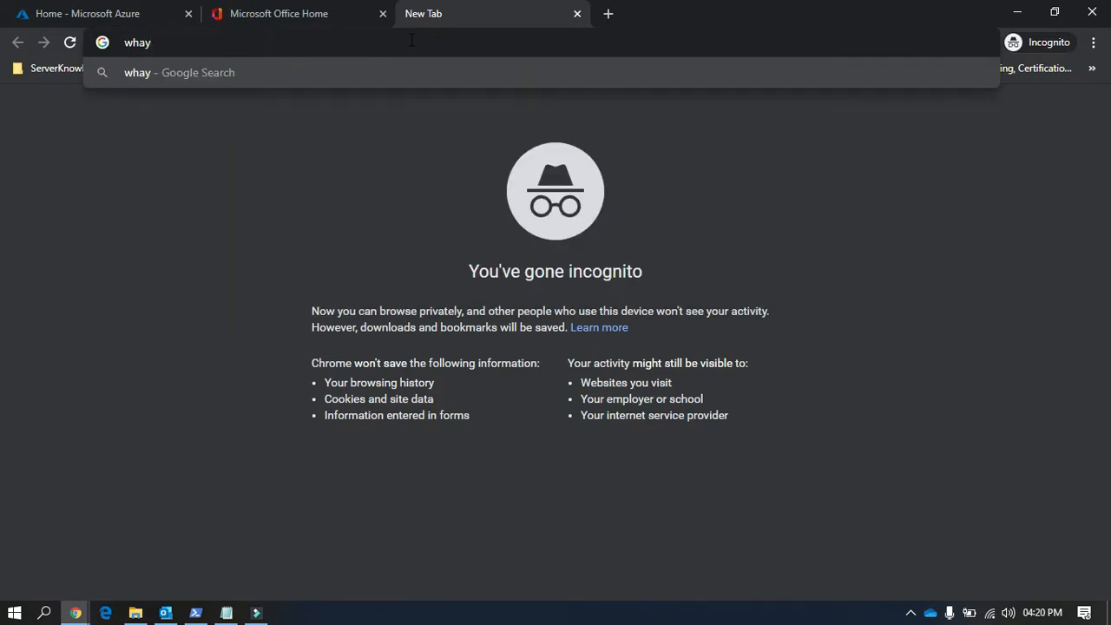
key("BackSpace")
type("y")
key("BackSpace")
key("BackSpace")
key("BackSpace")
key("BackSpace")
type("ipad")
key("BackSpace")
key("BackSpace")
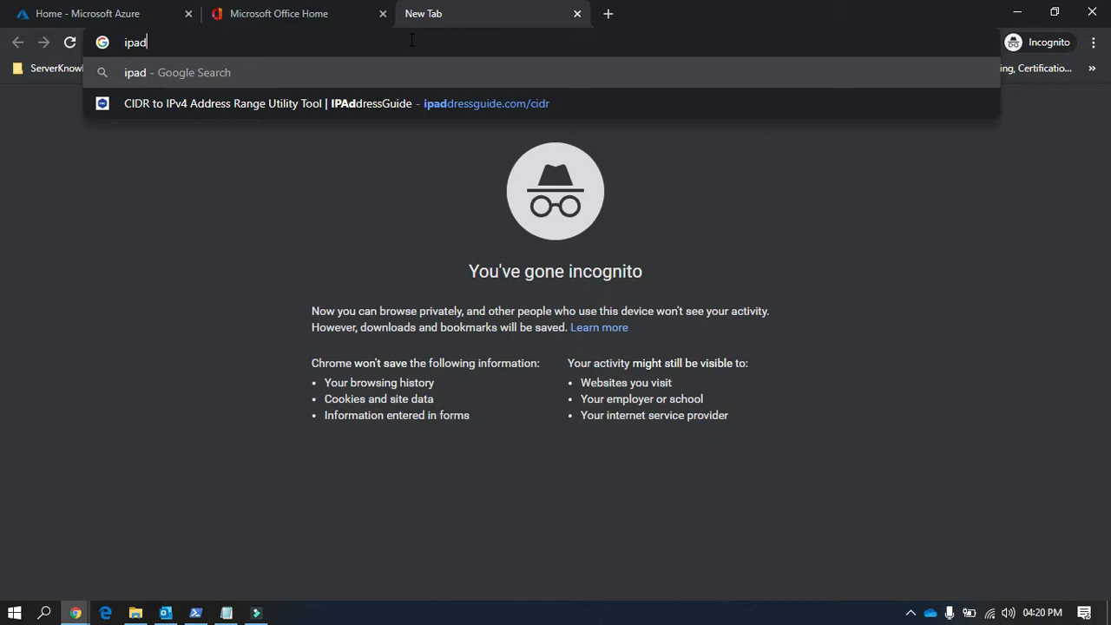
key("Return")
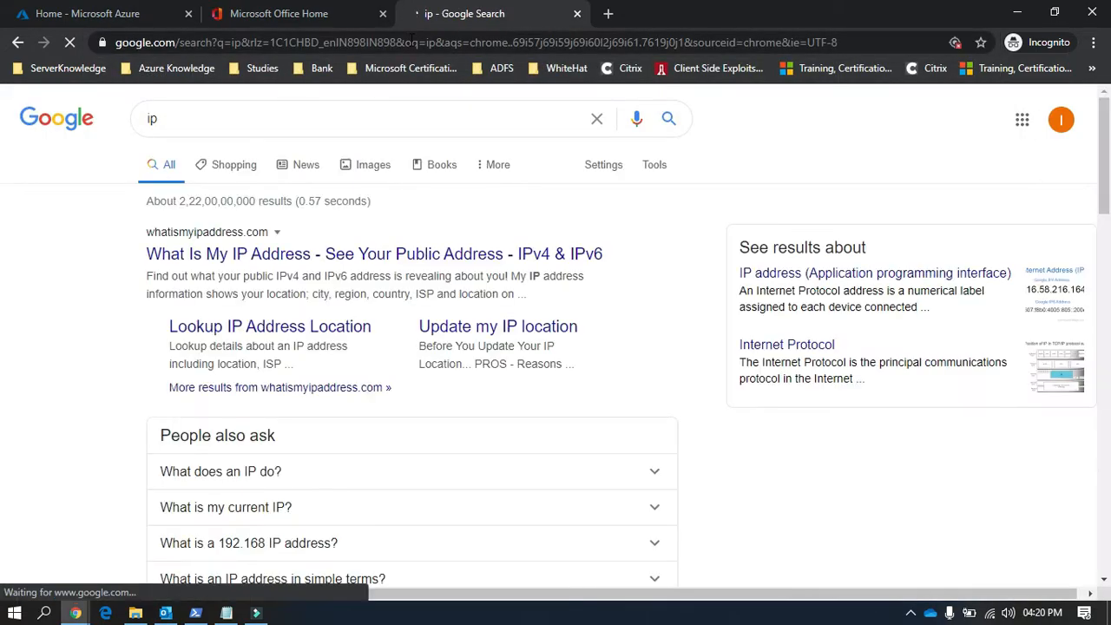
Step: Look up the public IP address on whatismyipaddress.com, dismissing the site's permission prompts
left_click(341, 256)
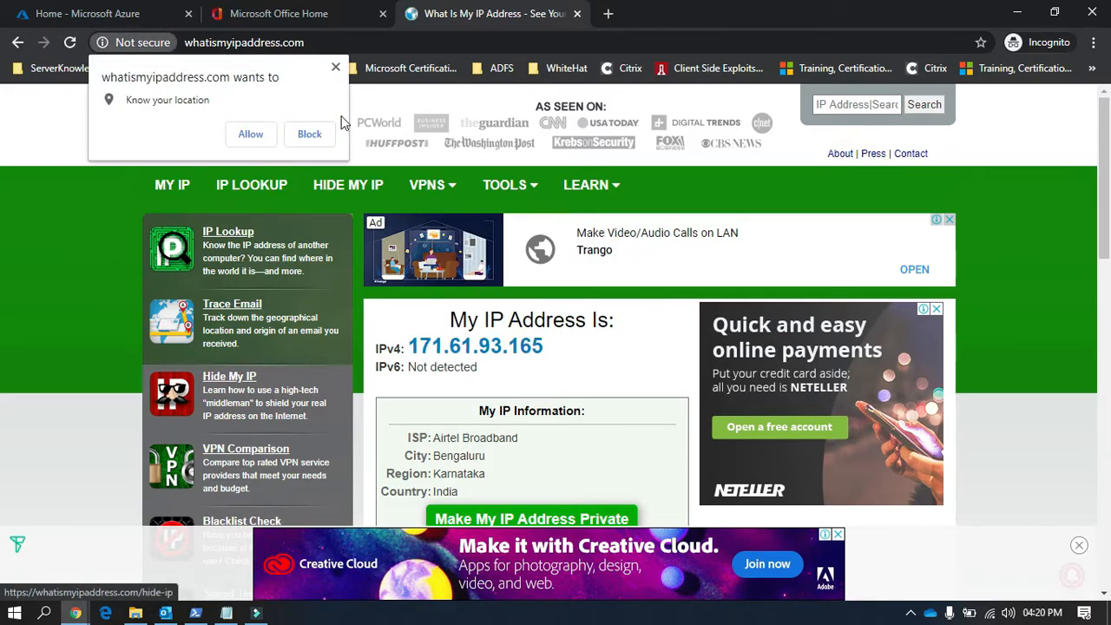
left_click(335, 67)
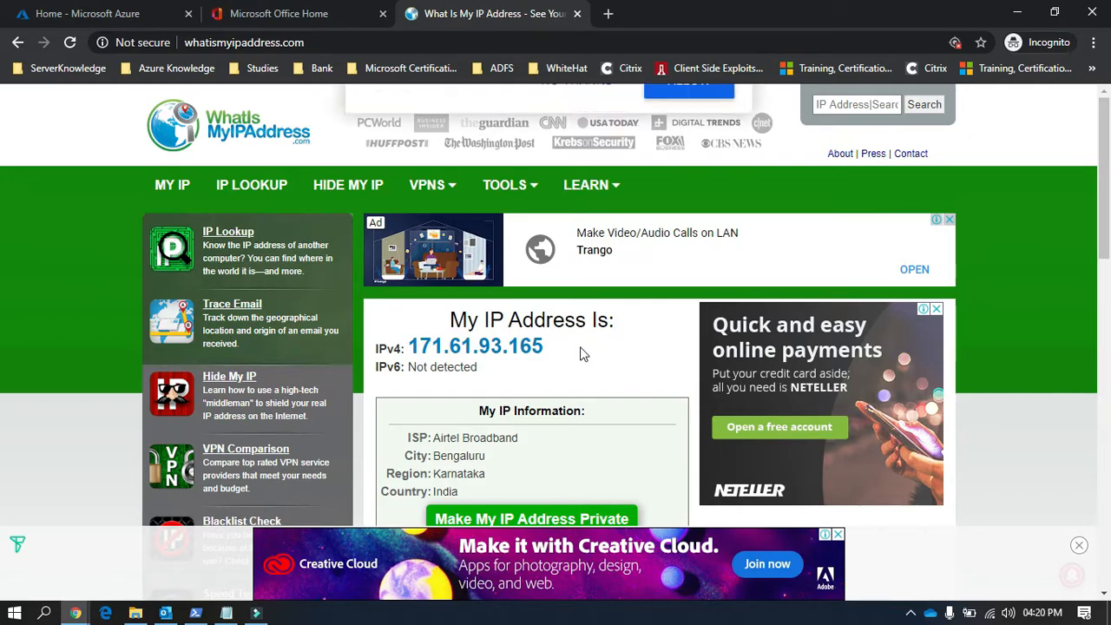
left_click(616, 187)
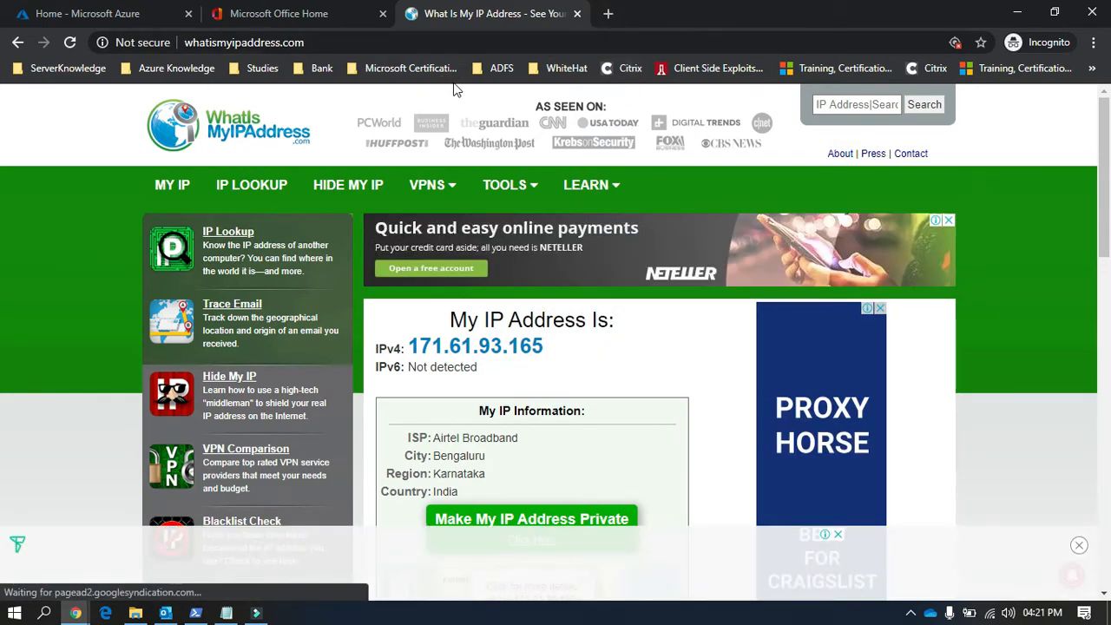
Step: Open a regular browser window and load the bookmarked yougetsignal.com open port check tool
left_click(1094, 43)
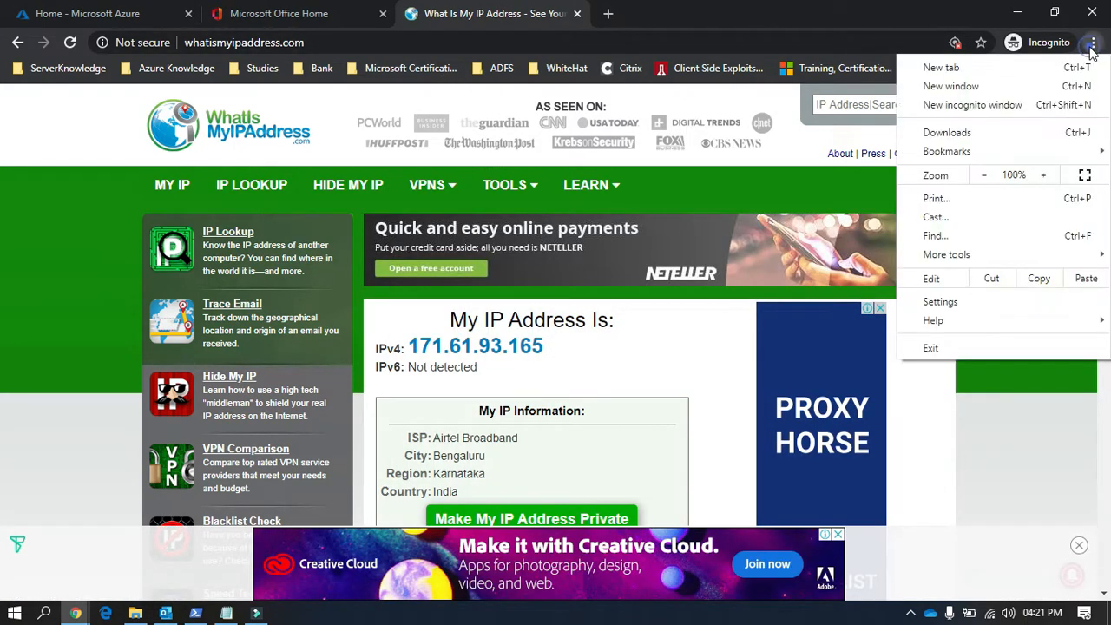
left_click(1014, 92)
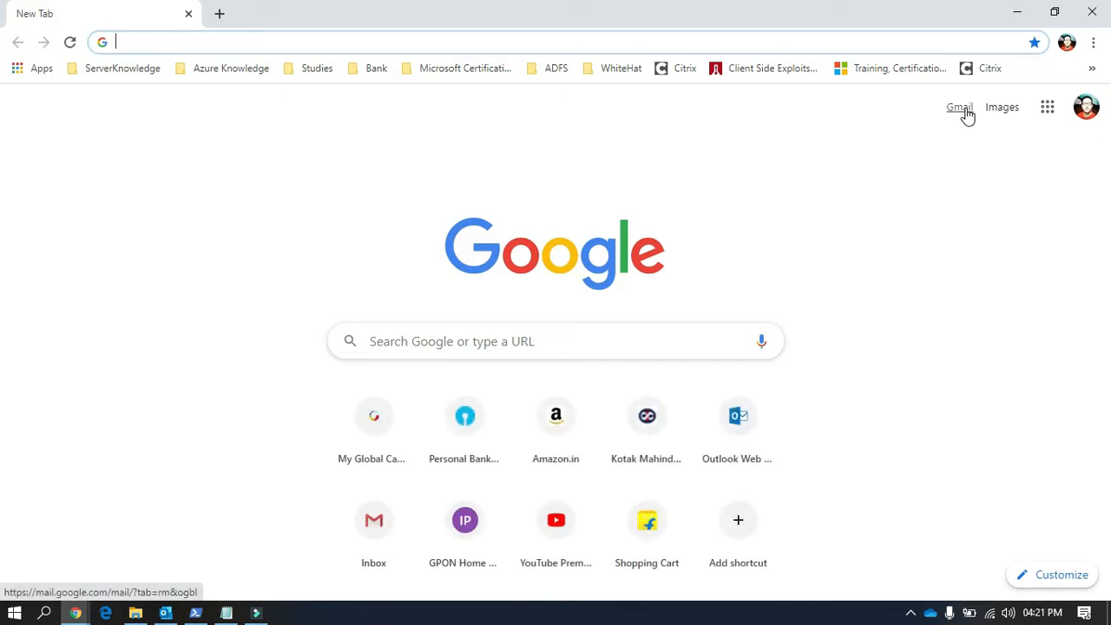
left_click(1094, 43)
left_click(739, 170)
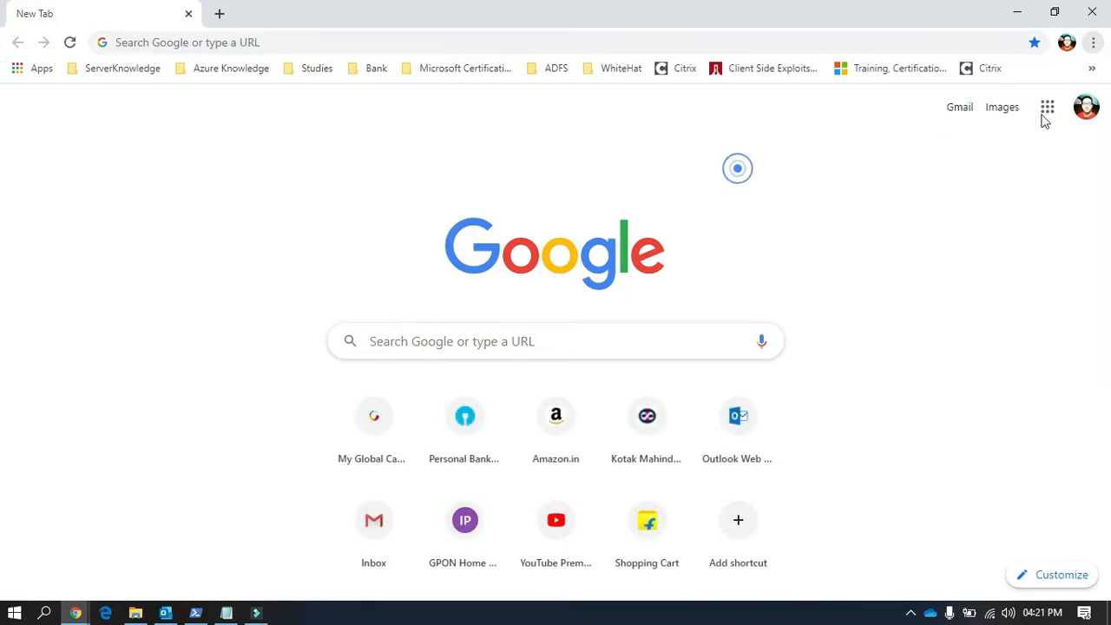
left_click(1092, 69)
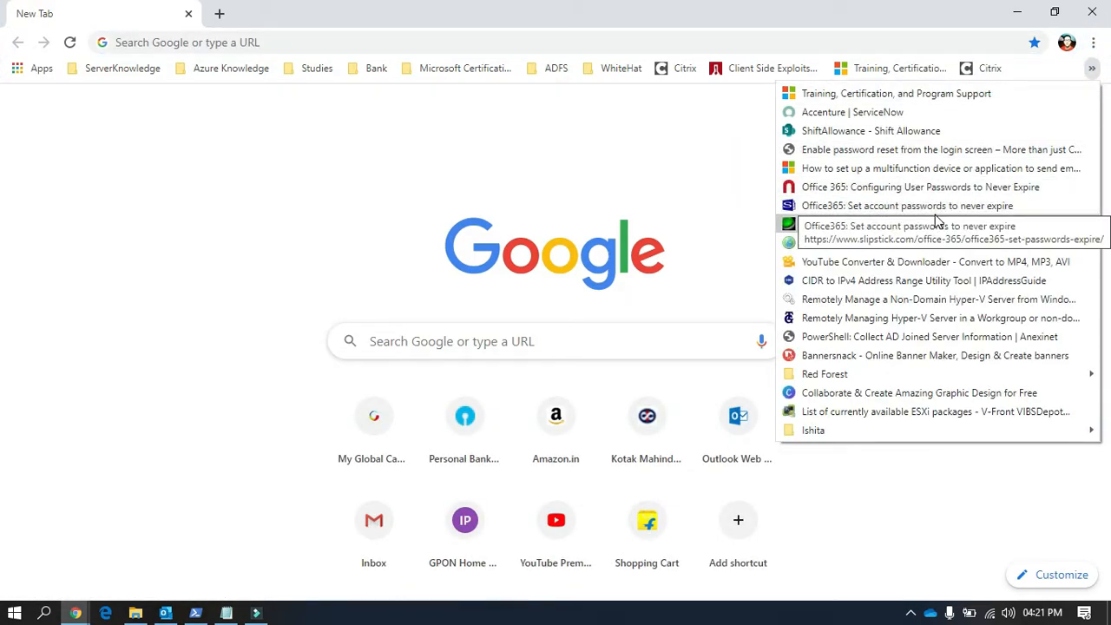
left_click(920, 243)
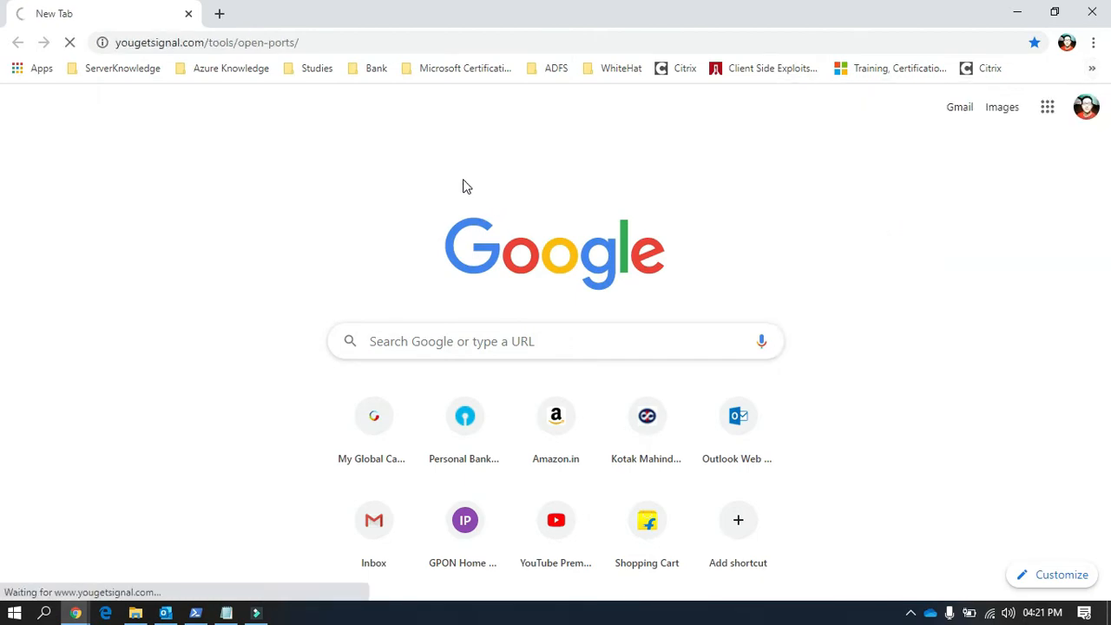
Step: Check whether port 25 is open on the remote address smtp.gmail.com and review the result
left_click(449, 285)
double_click(429, 279)
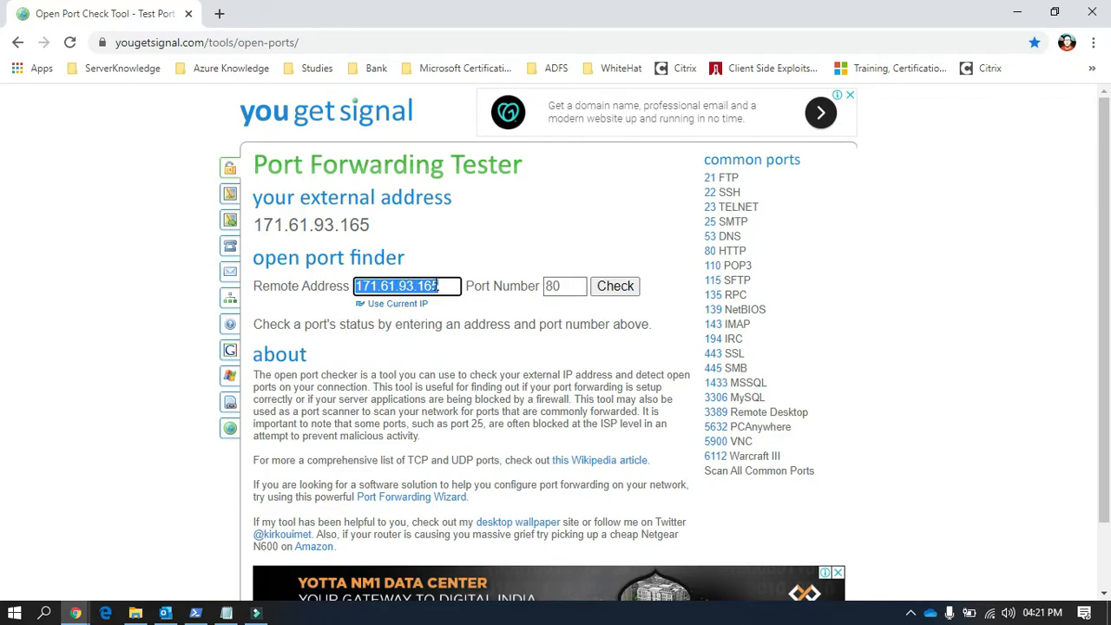
type("smtp.gmail.com")
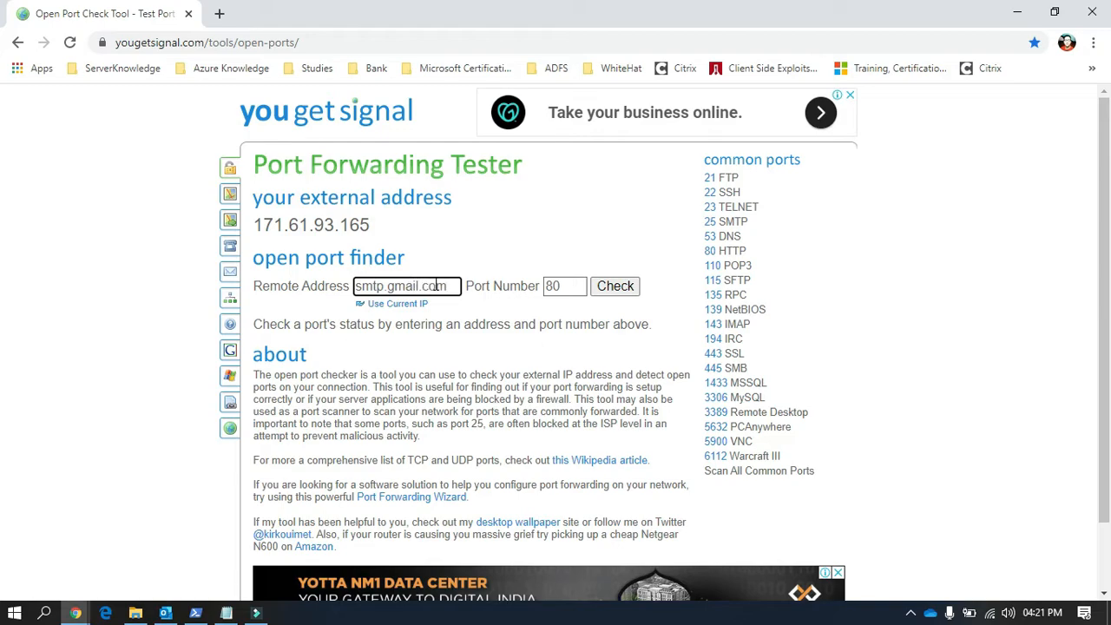
double_click(567, 287)
type("25")
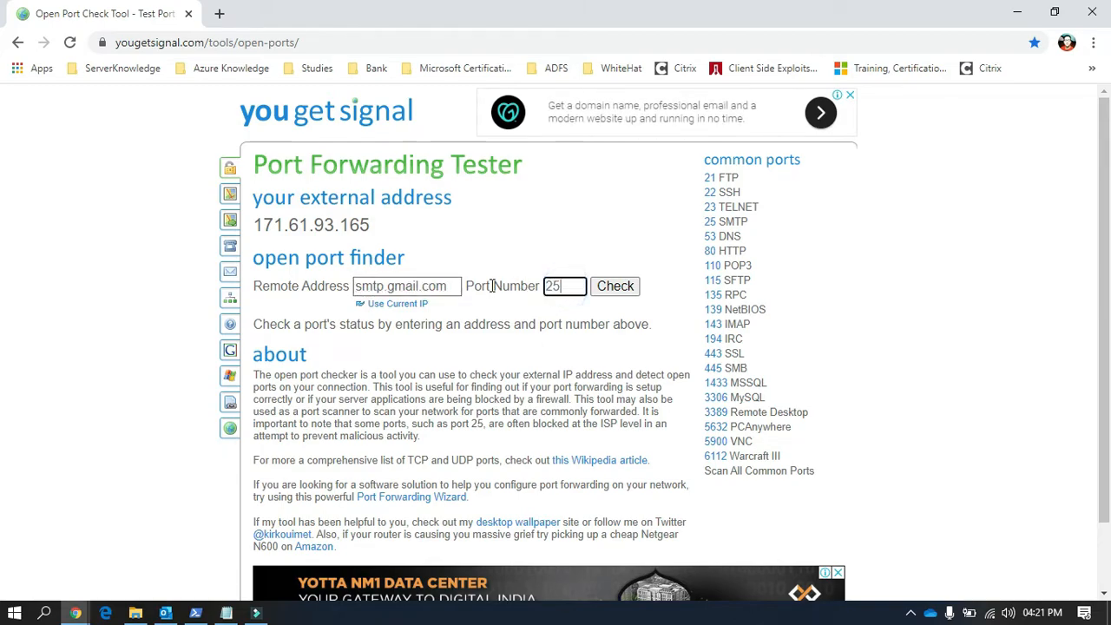
left_click(616, 287)
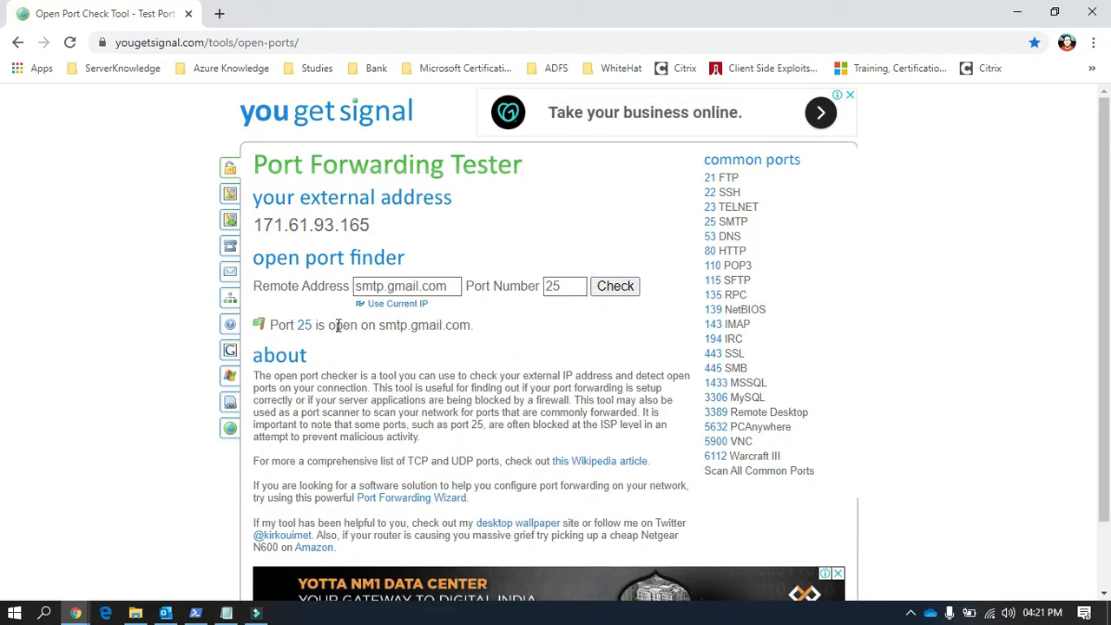
left_click_drag(382, 325, 504, 323)
left_click(503, 323)
Step: Leave the port checker window and open the Microsoft 365 admin center from the Office 365 home page
left_click(17, 42)
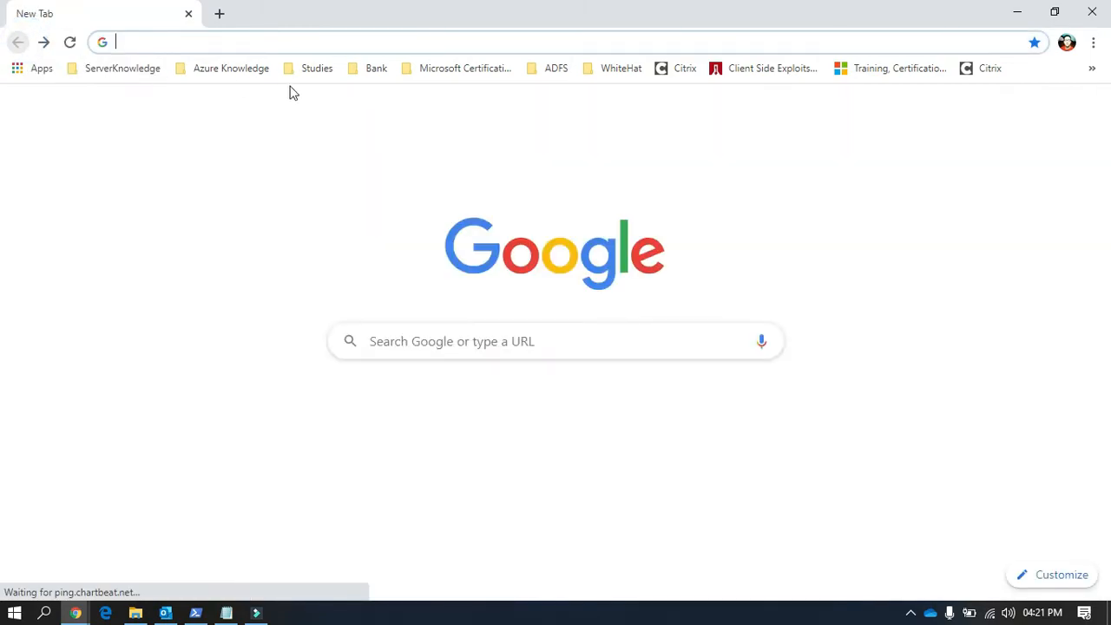
left_click(1019, 12)
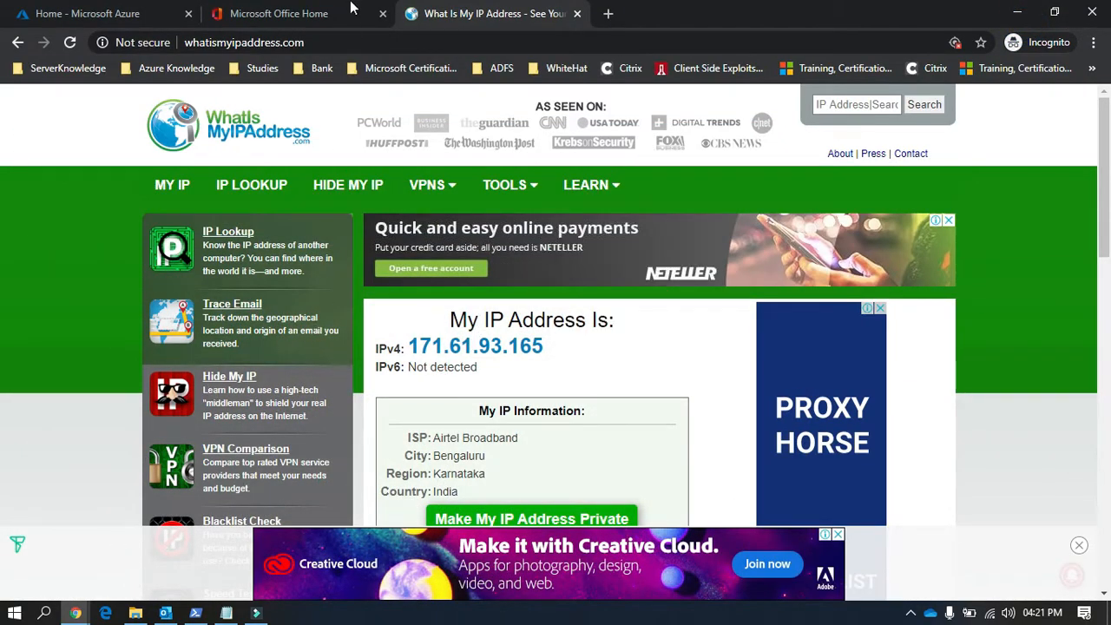
left_click(286, 13)
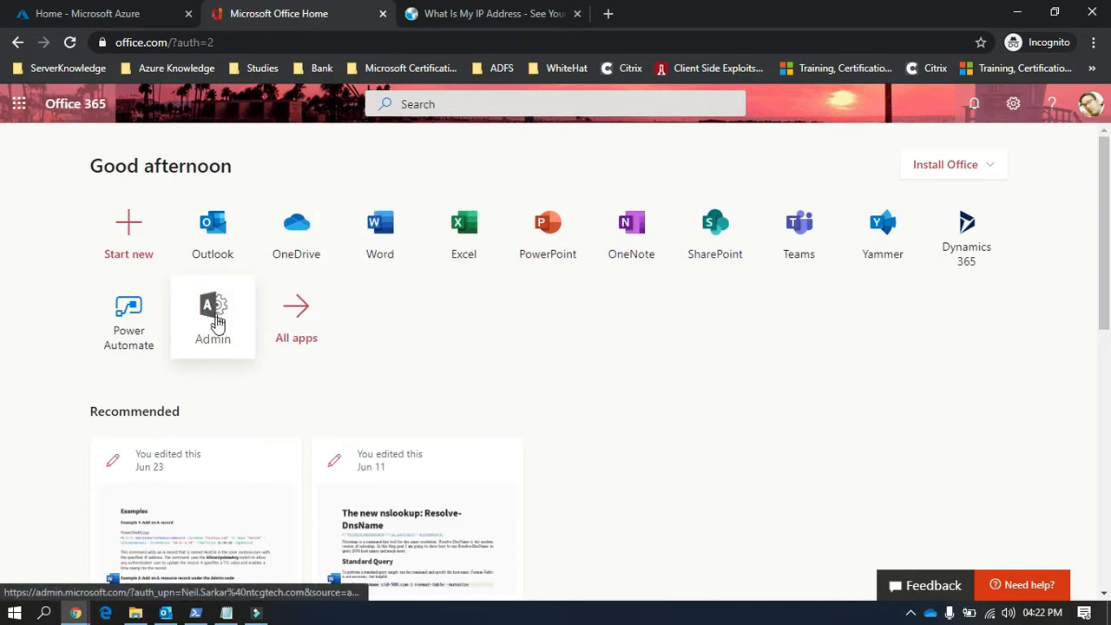
left_click(212, 320)
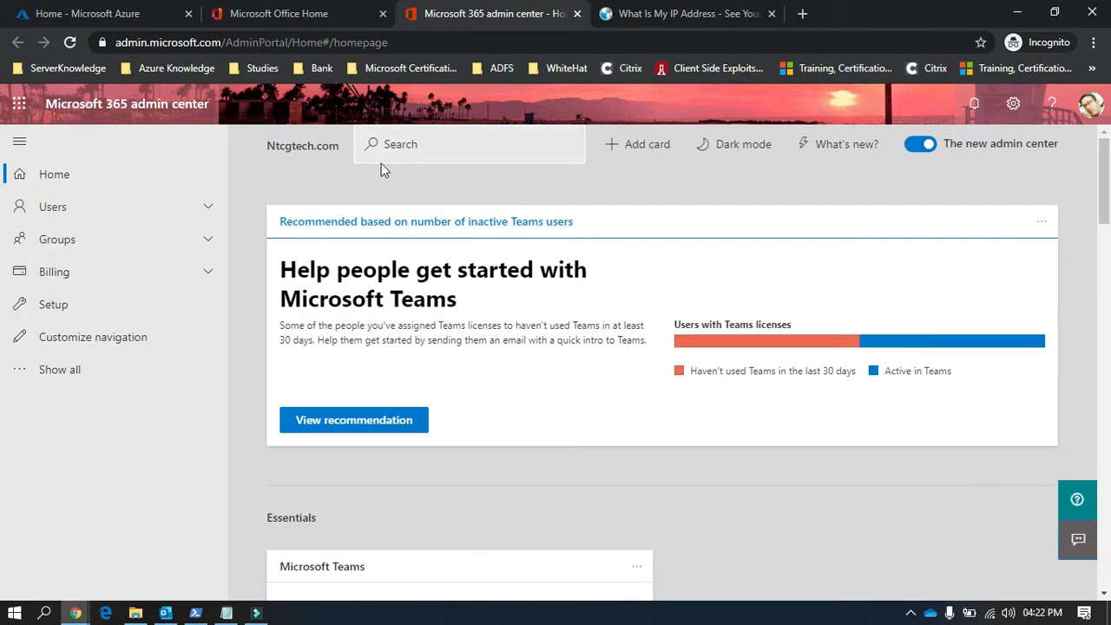
Step: Turn off the new admin center and open the ntcgtech.com domain's required DNS settings
left_click(920, 147)
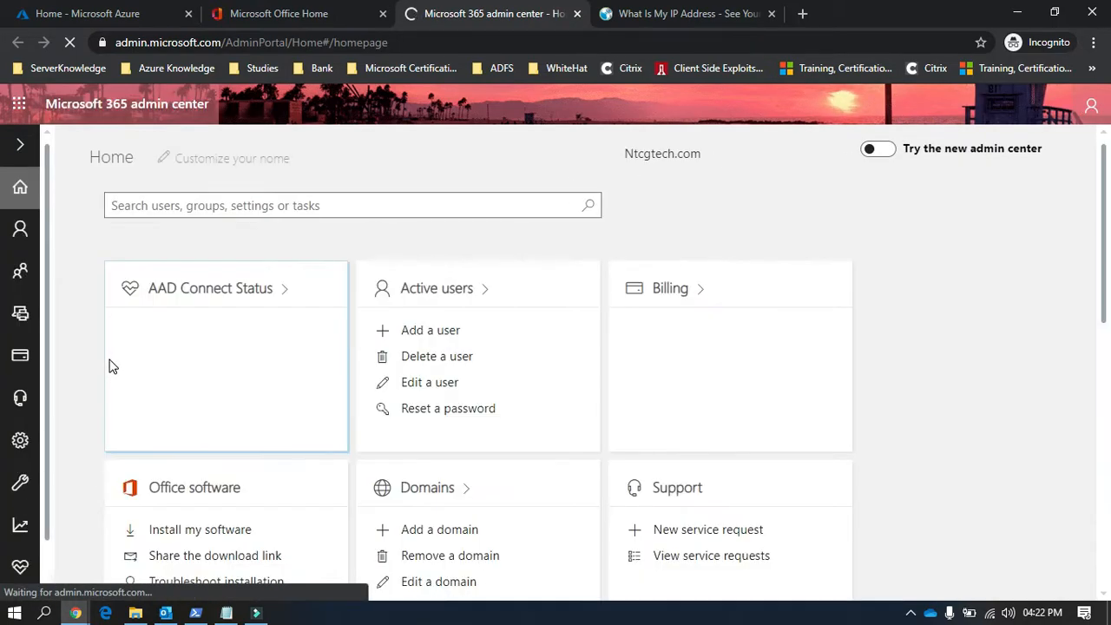
mouse_move(20, 483)
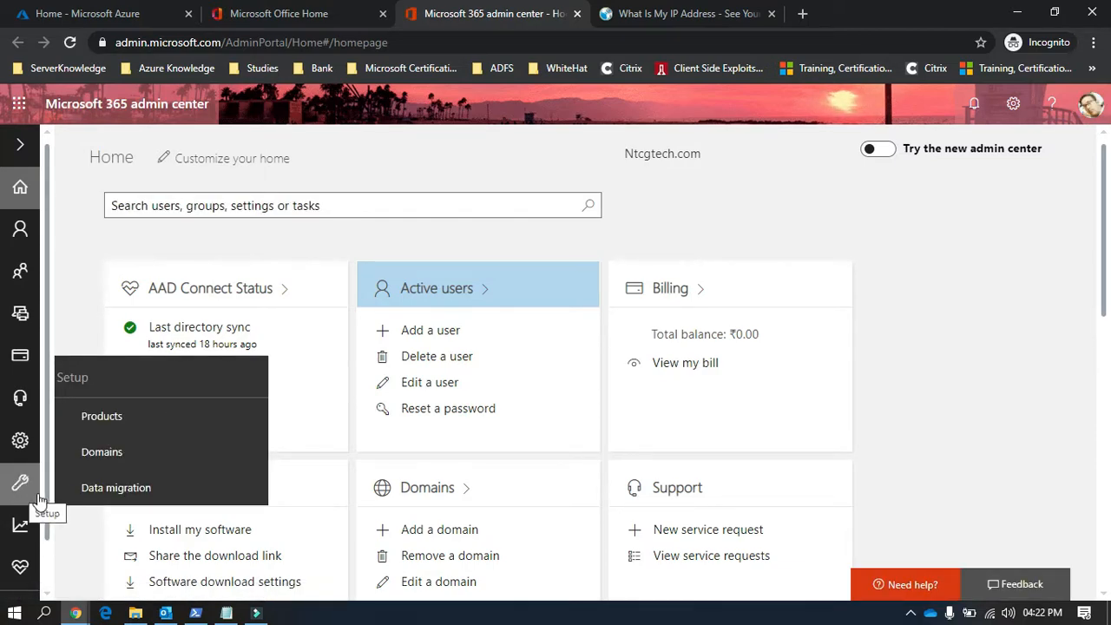
left_click(102, 452)
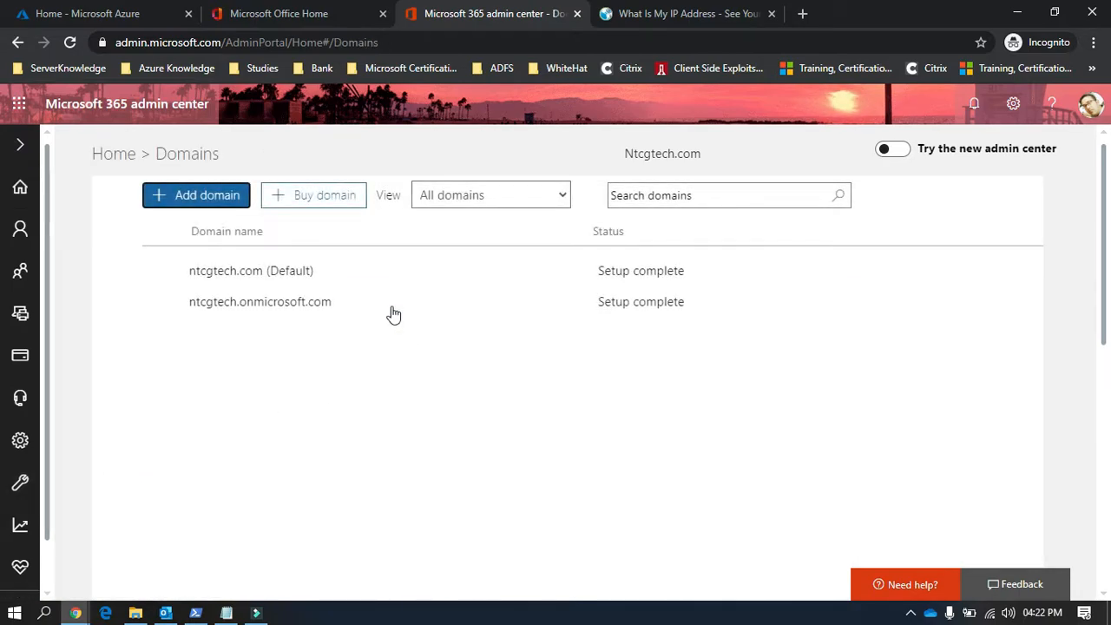
left_click(342, 286)
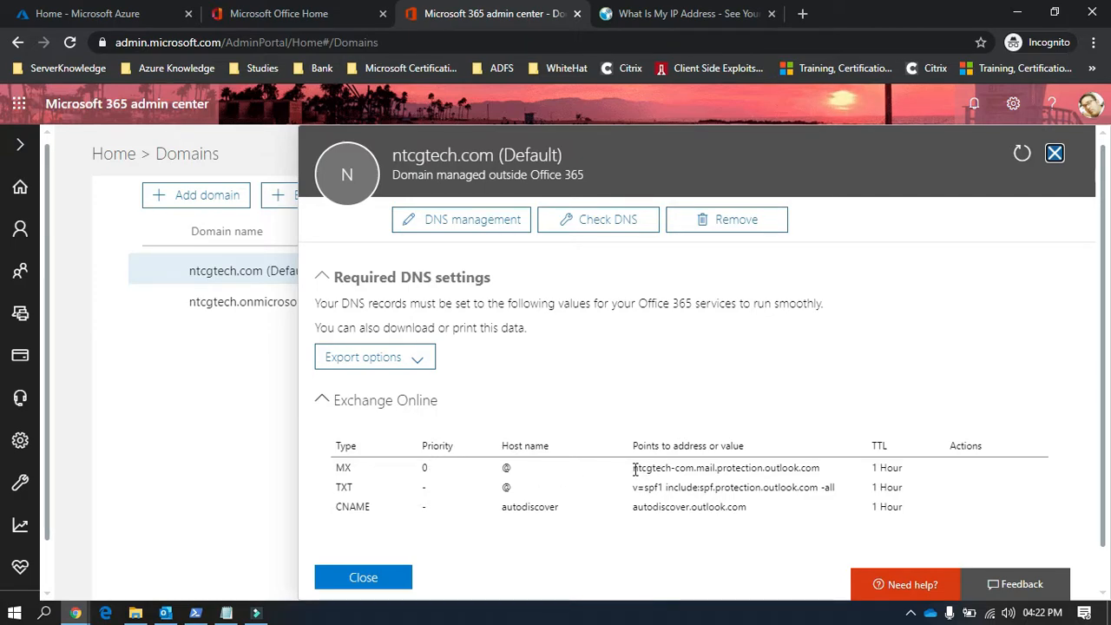
Step: Examine the address the Exchange Online MX record points to, including its domain prefix and mail host suffix
left_click_drag(635, 469, 804, 469)
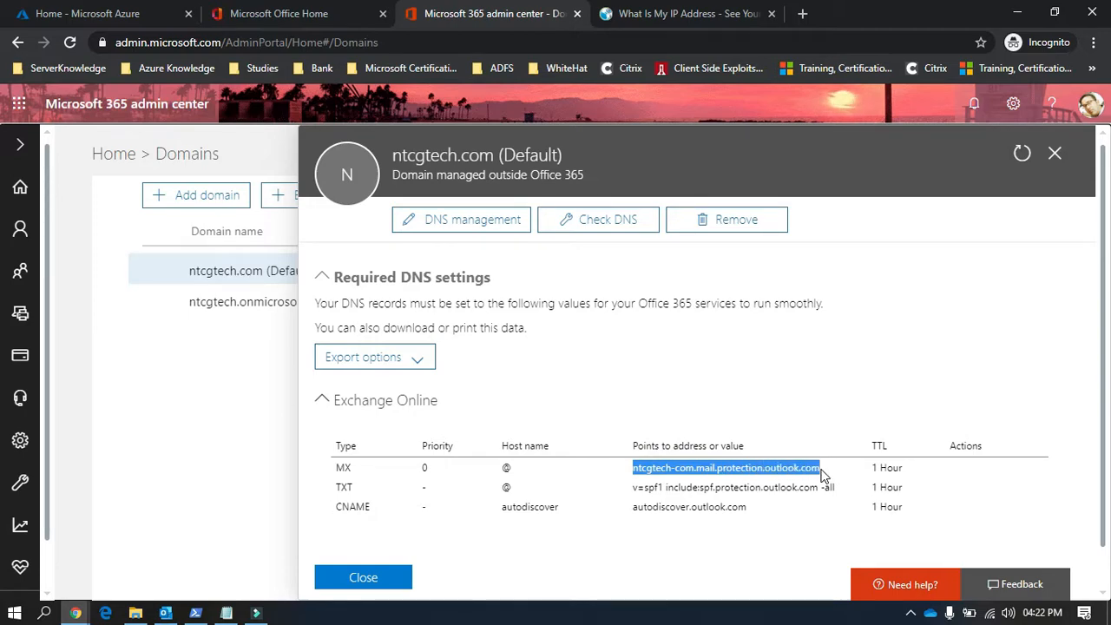
left_click(711, 467)
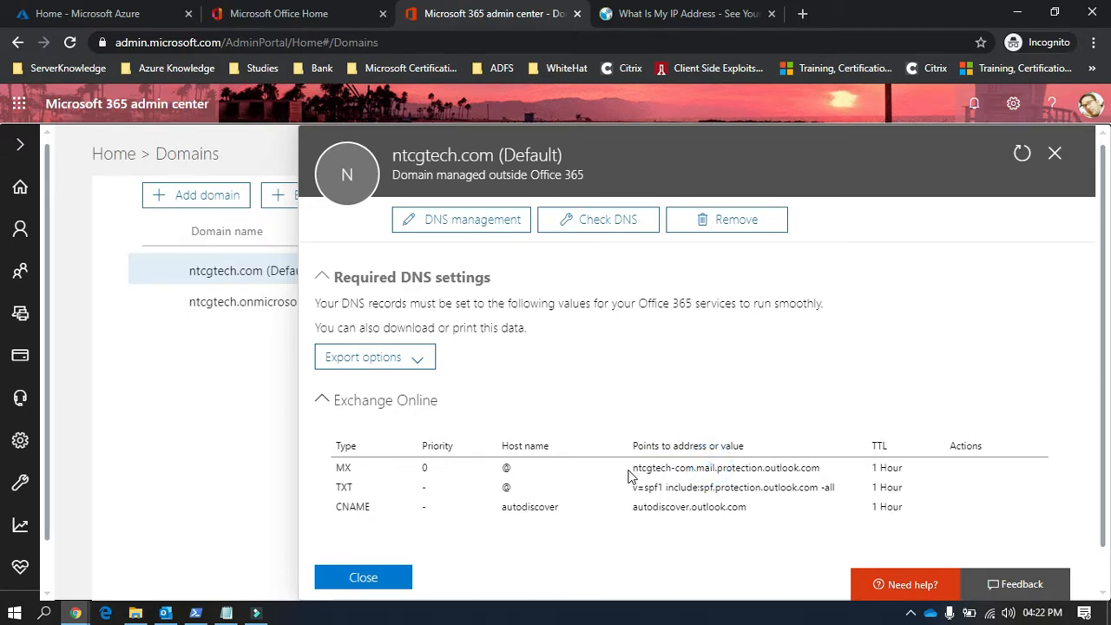
left_click_drag(634, 469, 717, 468)
left_click(701, 467)
left_click(727, 468)
left_click_drag(700, 468, 814, 469)
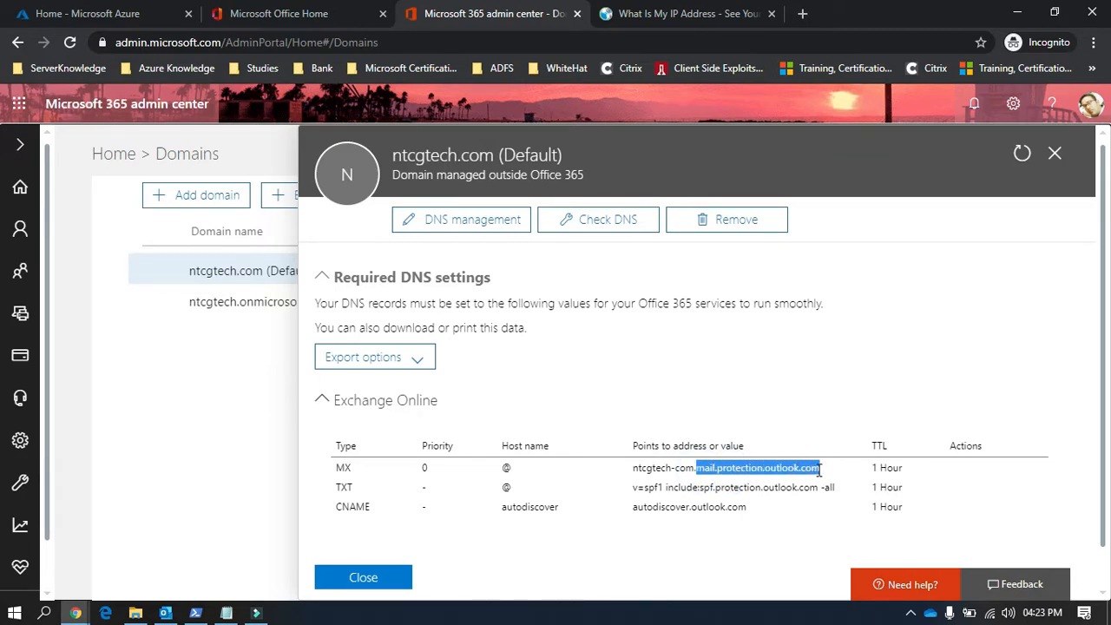
Step: Copy the full address the Exchange Online MX record points to, ntcgtech-com.mail.protection.outlook.com
left_click(635, 466)
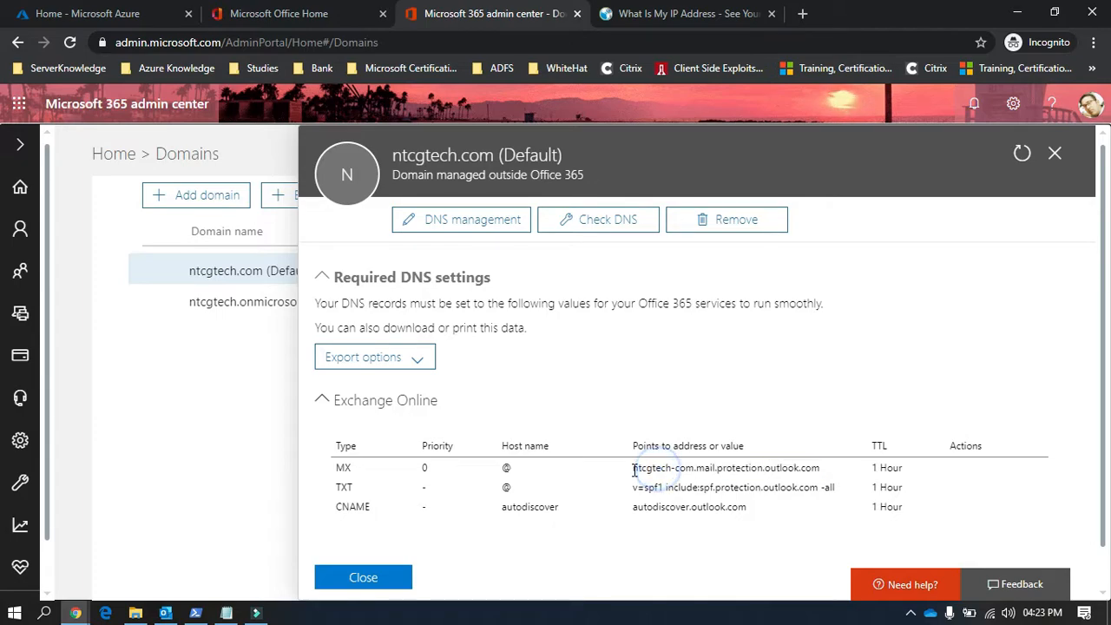
left_click_drag(635, 466, 819, 468)
key("ctrl+c")
left_click(693, 470)
left_click(701, 467)
right_click(819, 469)
left_click(828, 484)
Step: Paste the copied MX address into a new Notepad document and minimize it
left_click(376, 618)
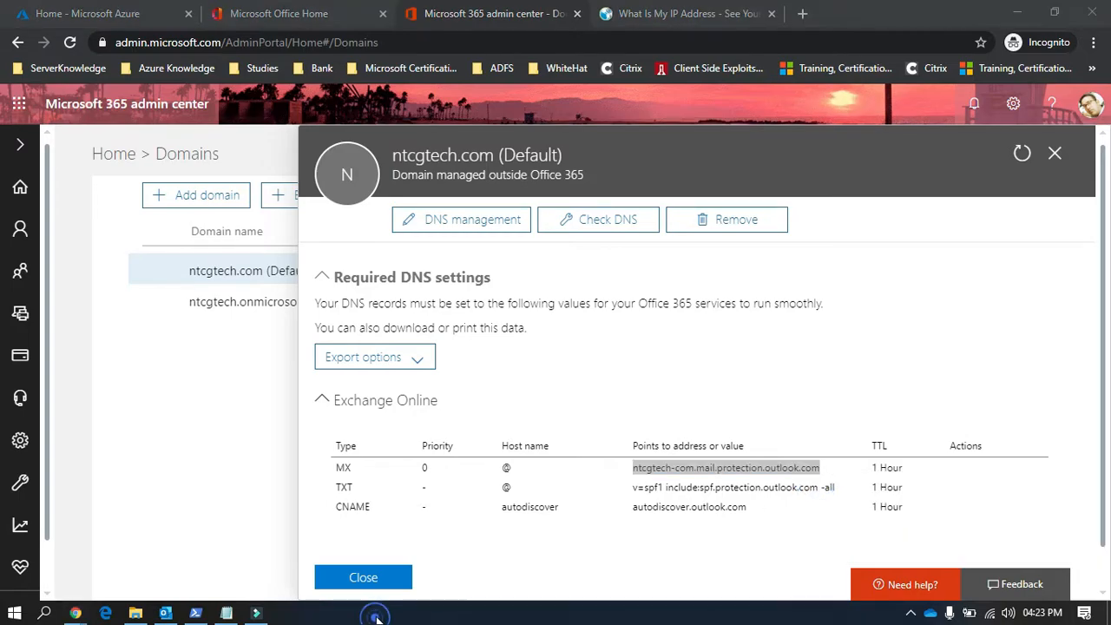
key("super+r")
type("notepad")
key("Return")
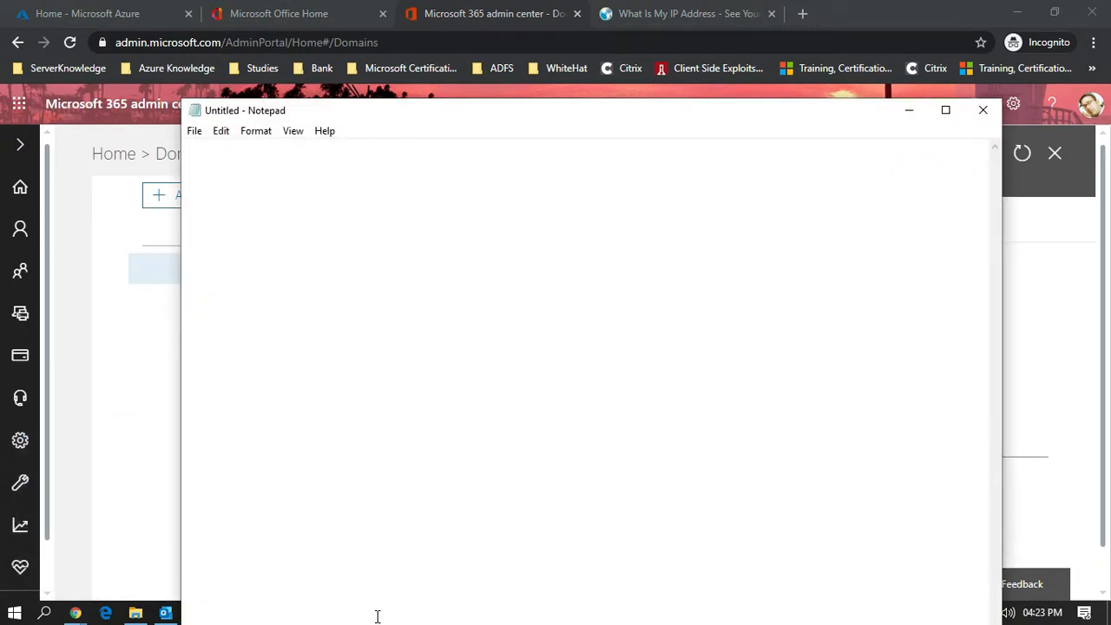
key("ctrl+v")
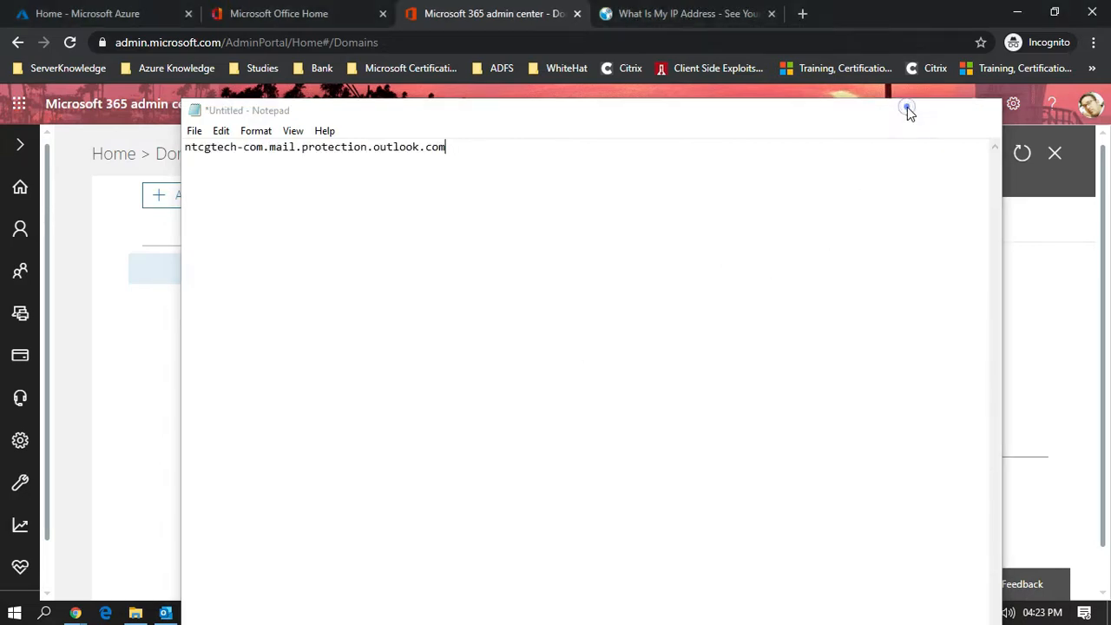
left_click(908, 109)
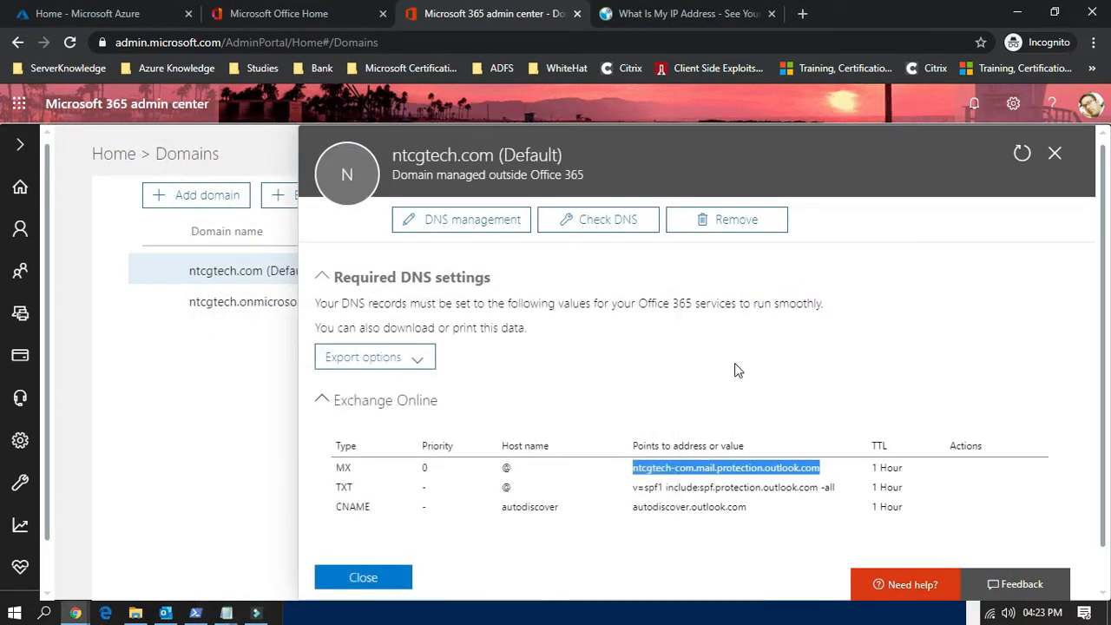
Step: Glance over the Exchange Online DNS records and close the ntcgtech.com domain details
left_click(619, 545)
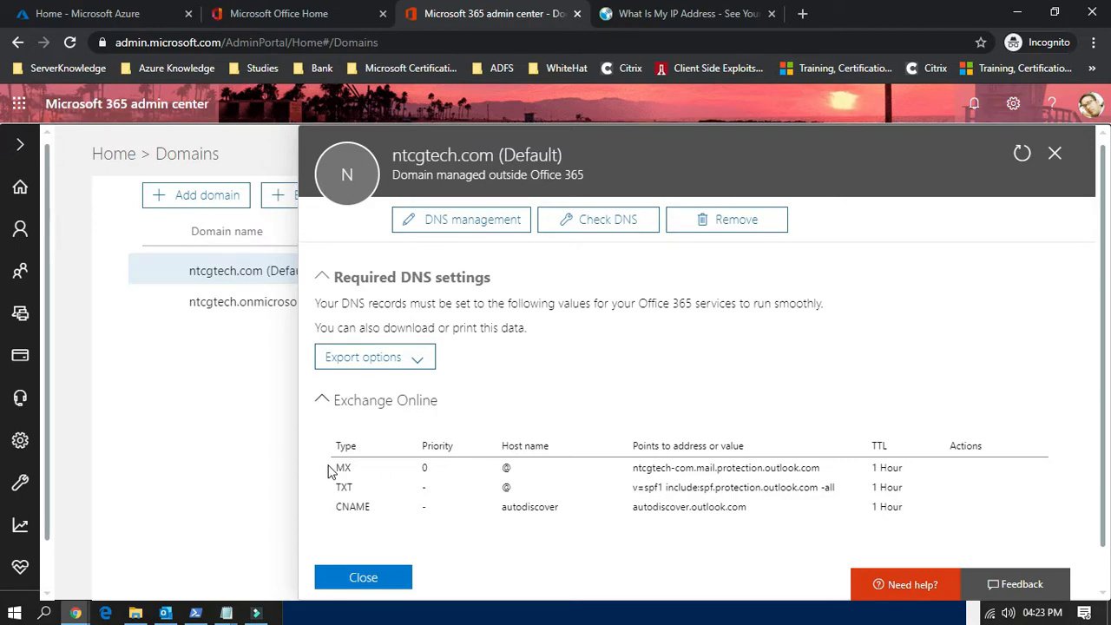
left_click_drag(342, 466, 471, 513)
left_click(470, 510)
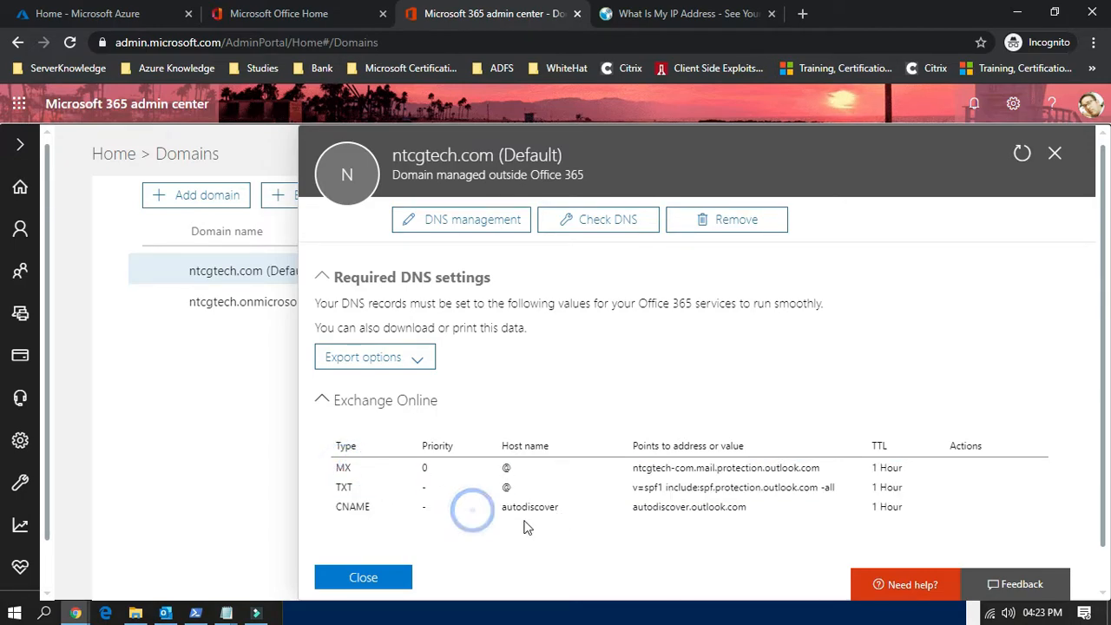
left_click(1054, 153)
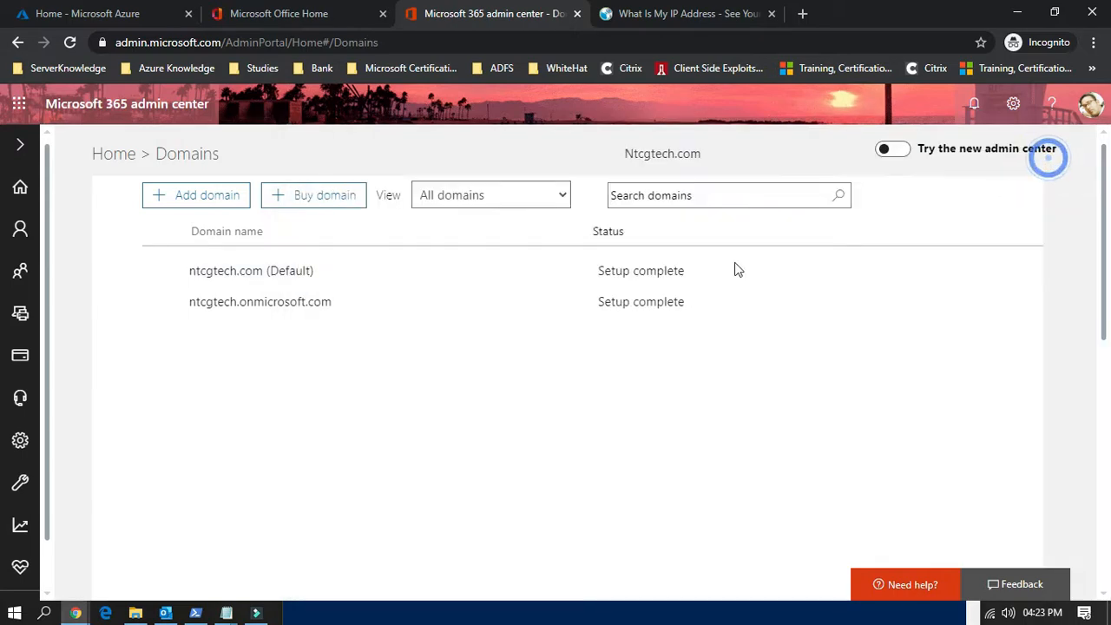
Step: Open the Exchange admin center from the admin centers list and close the What Is My IP Address page
scroll(27, 491, "down", 2)
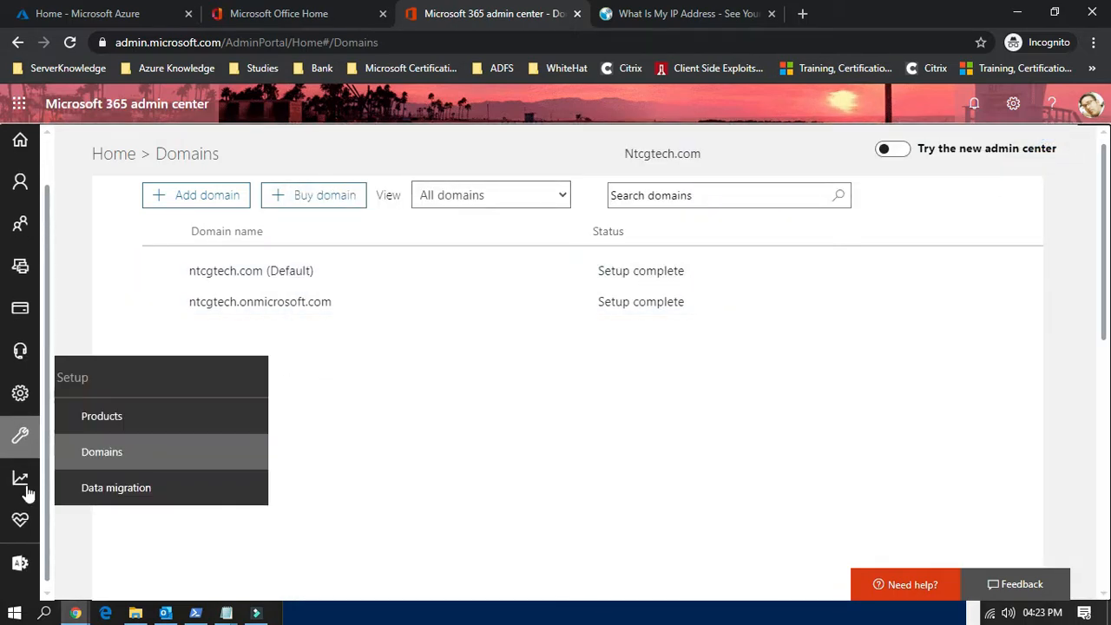
mouse_move(26, 568)
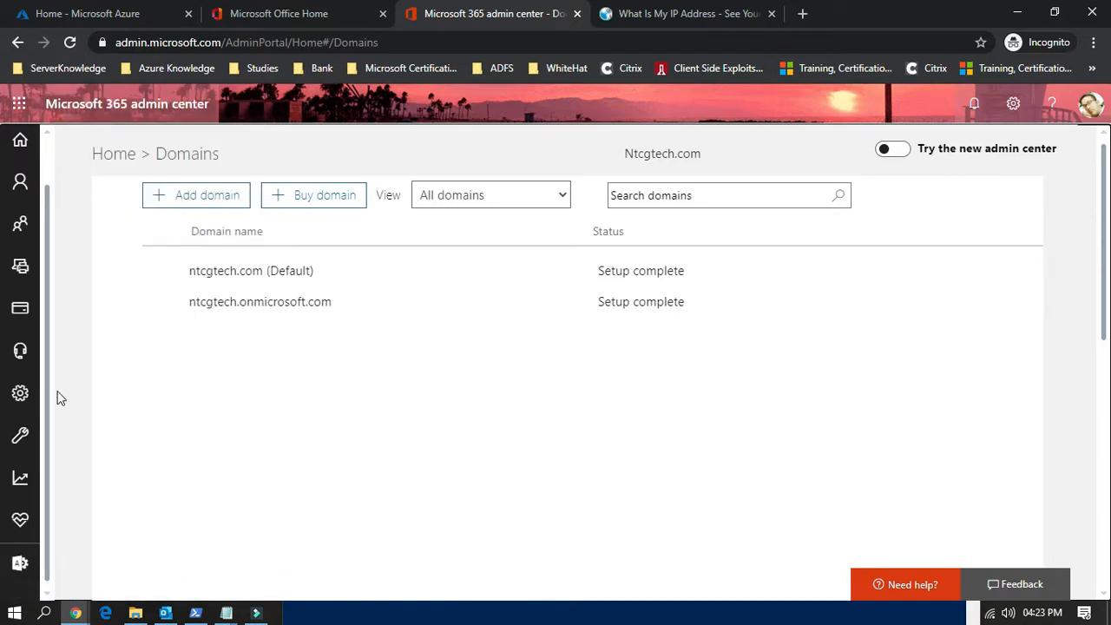
scroll(57, 347, "up", 2)
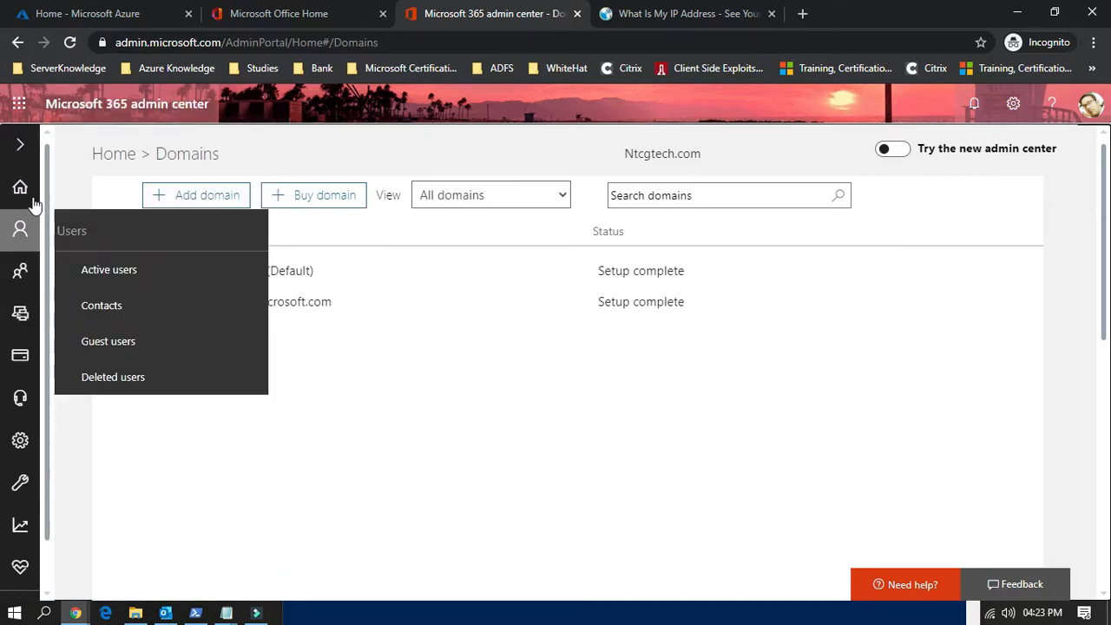
left_click(18, 149)
scroll(9, 367, "down", 2)
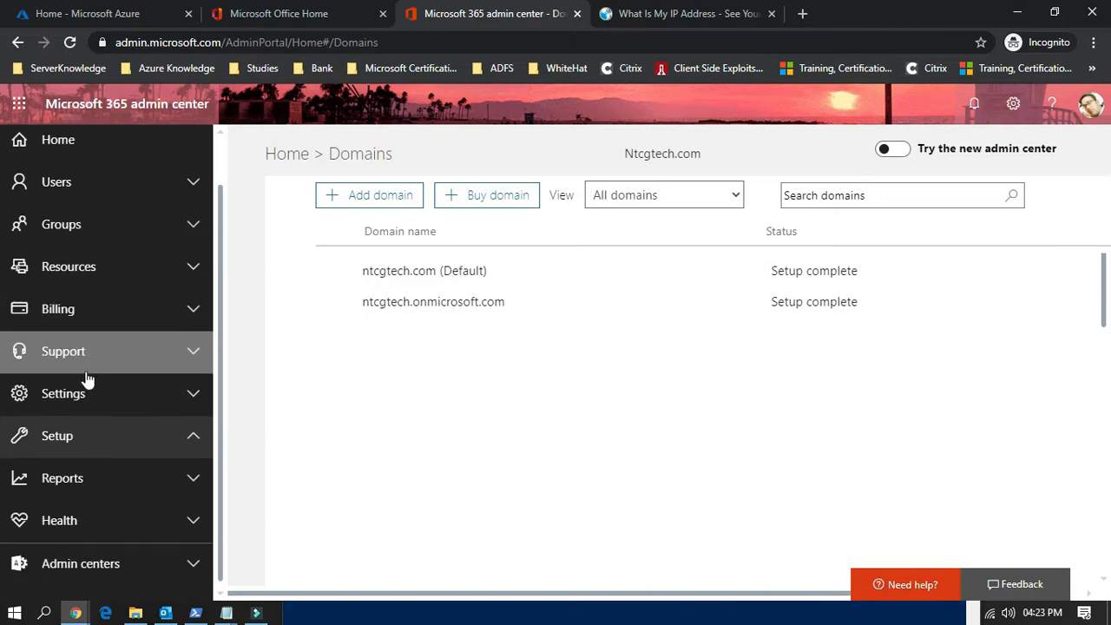
left_click(67, 568)
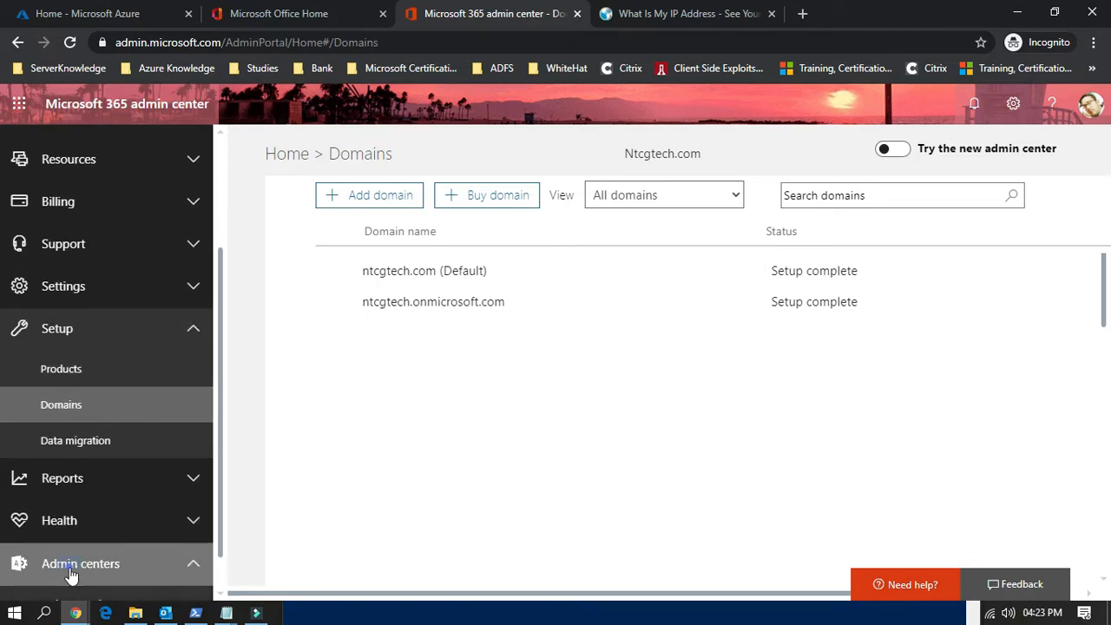
scroll(154, 550, "down", 2)
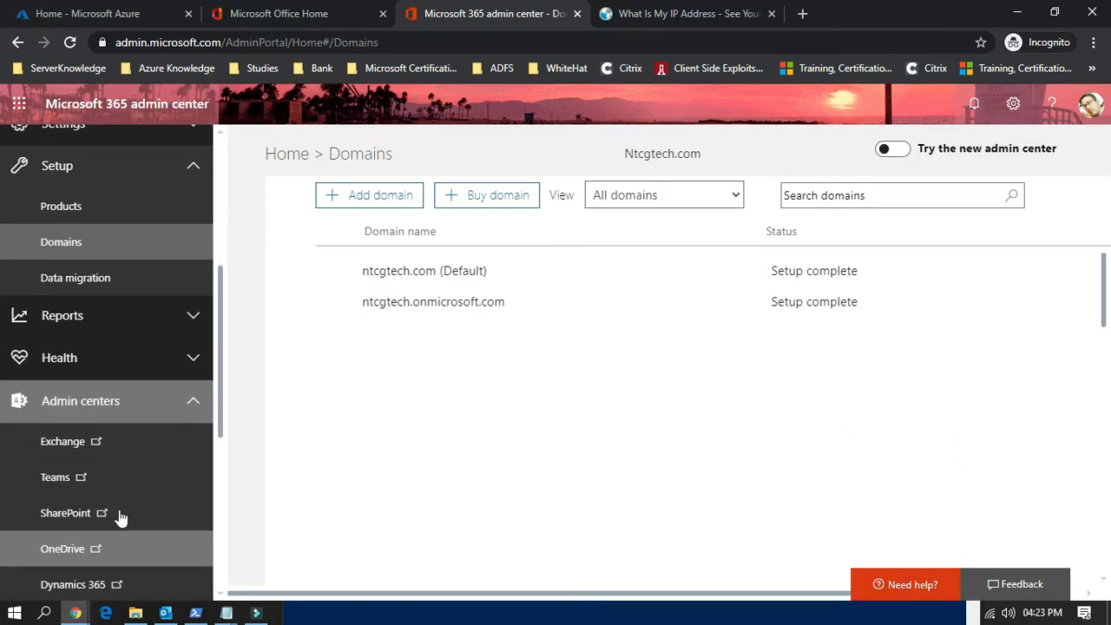
left_click(89, 446)
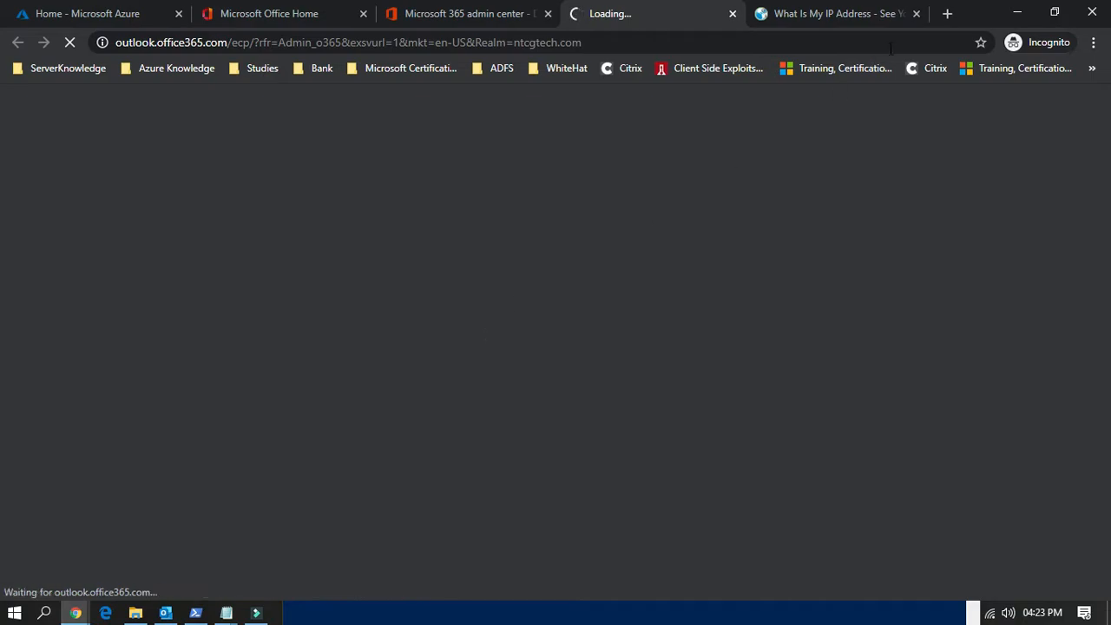
left_click(851, 17)
left_click(915, 13)
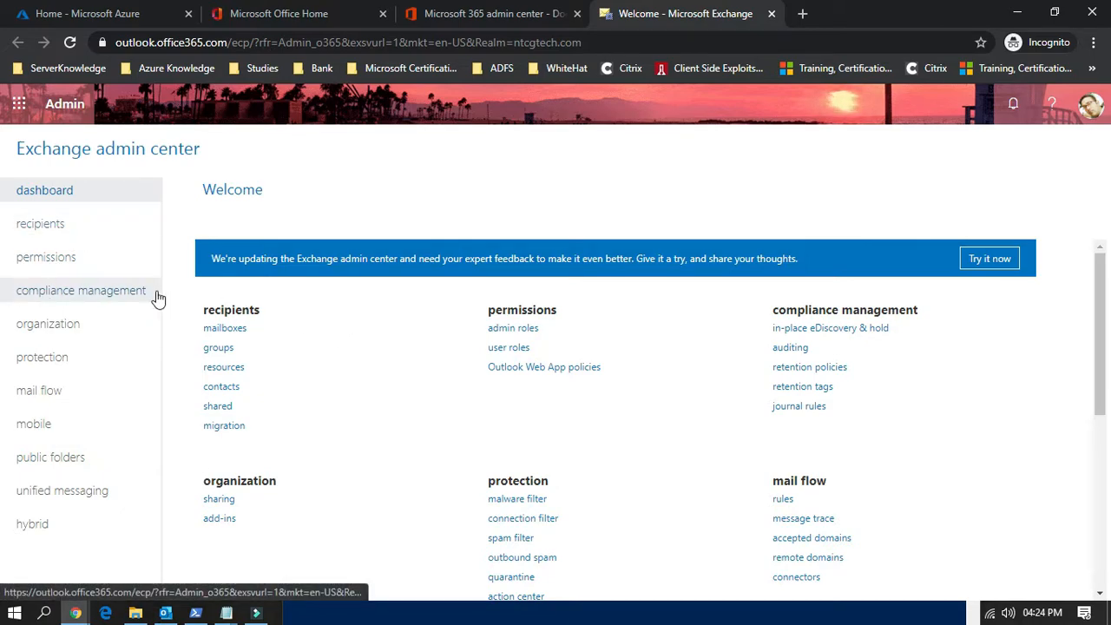
Step: Go to the mail flow connectors and briefly preview the new connector form before closing it
left_click(76, 391)
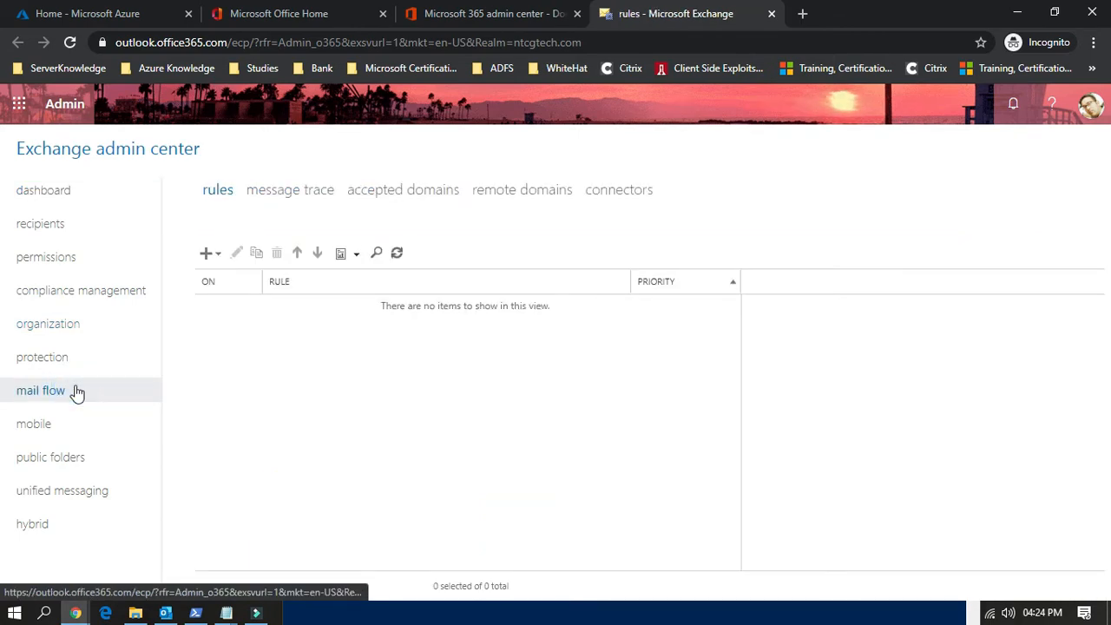
left_click(650, 190)
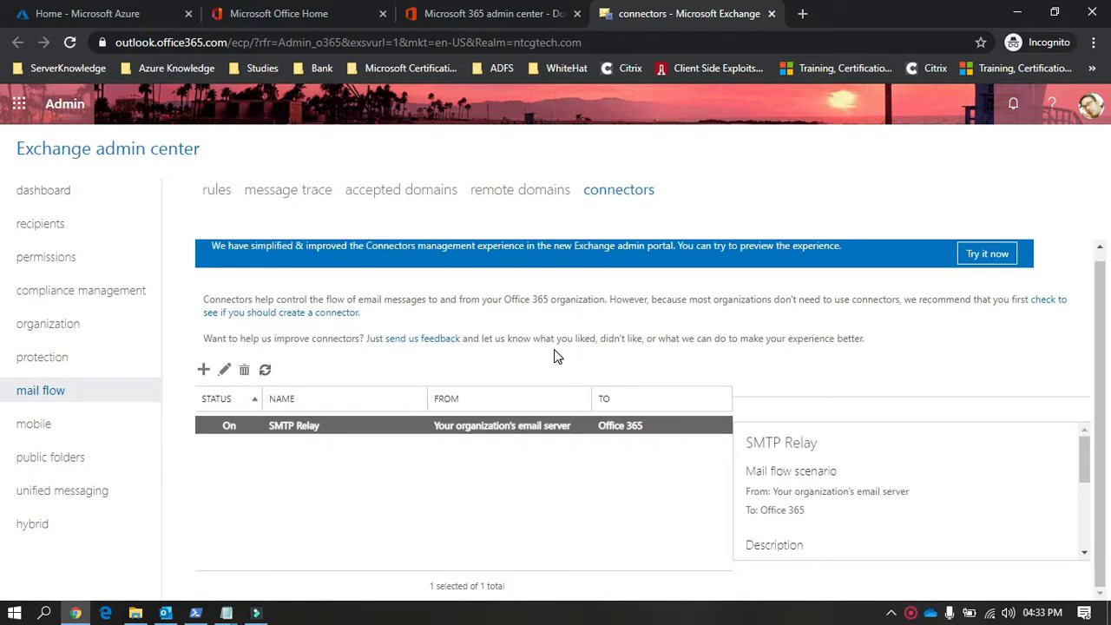
left_click(204, 371)
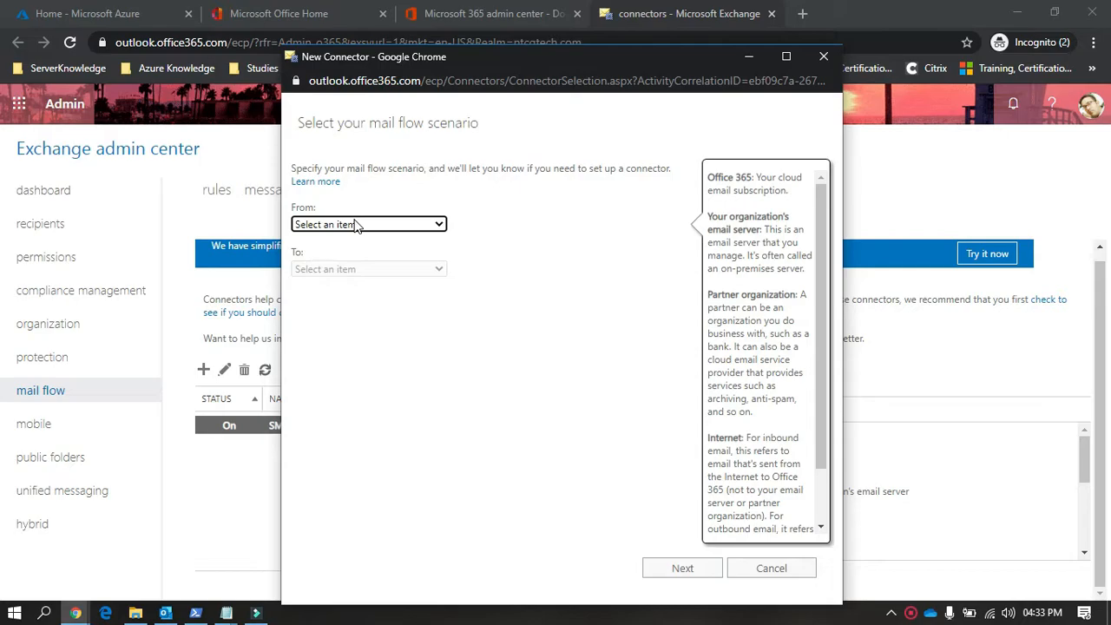
left_click(818, 62)
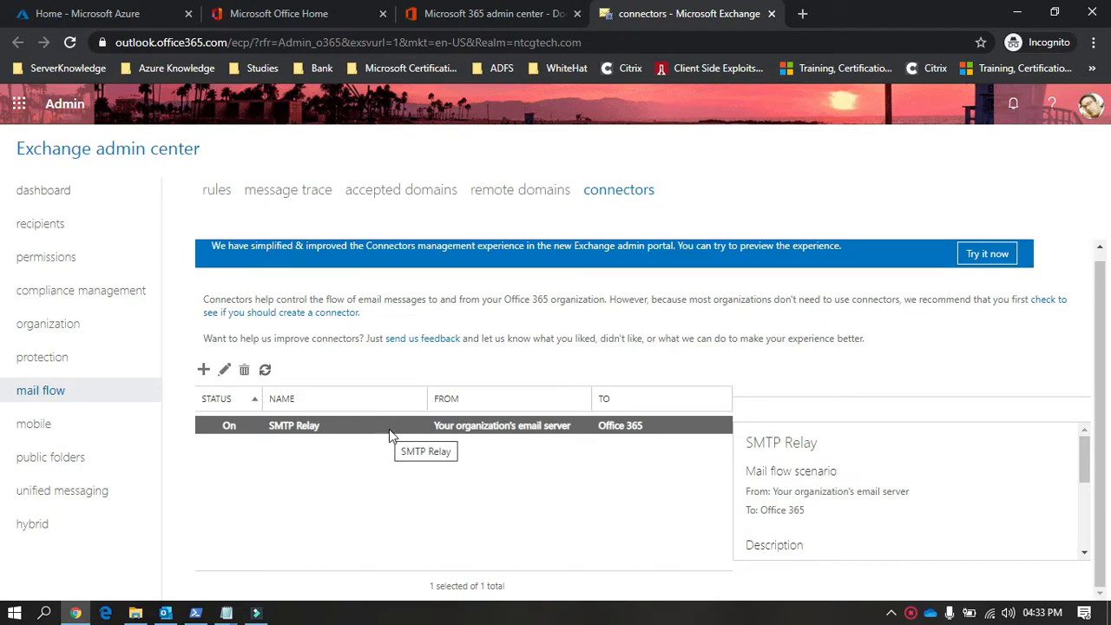
Step: Create a new connector with the mail flow scenario from Your organization's email server to Office 365
left_click(201, 371)
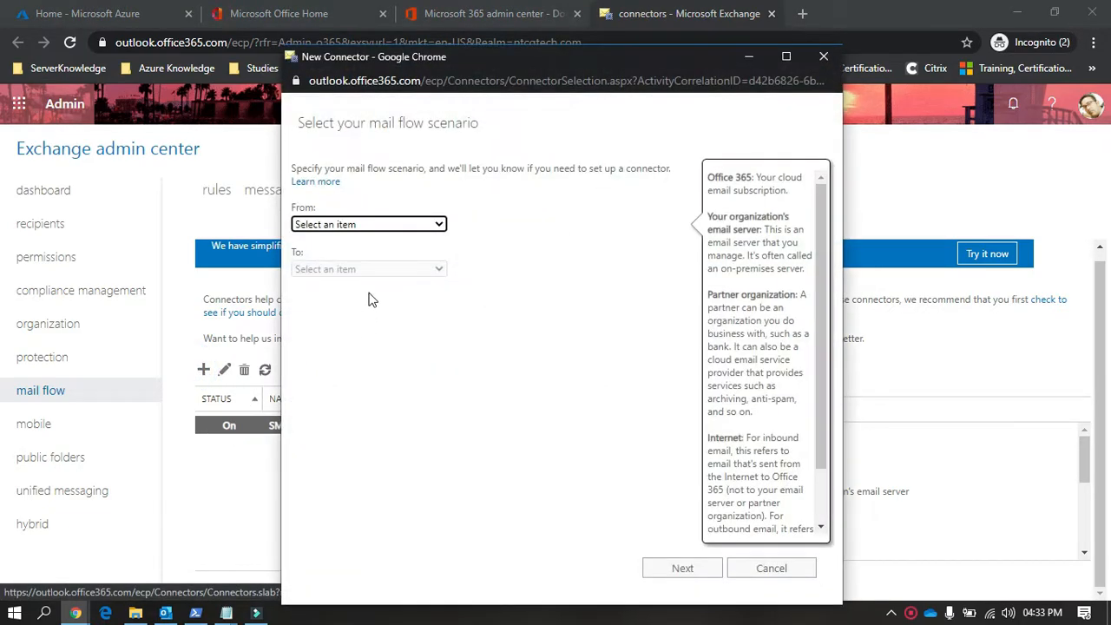
left_click(380, 224)
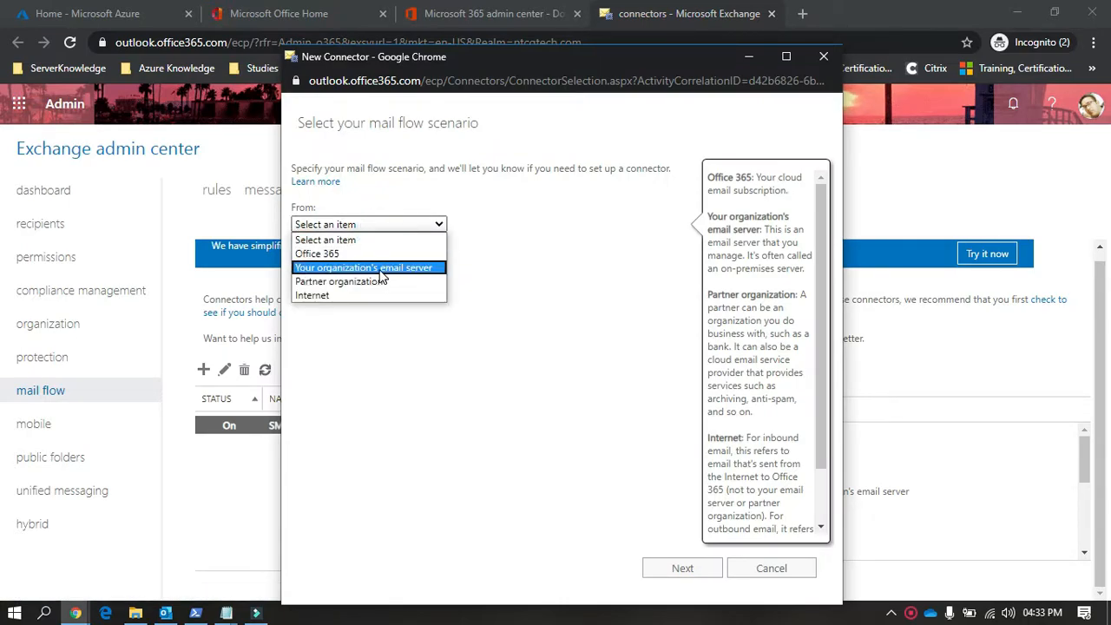
left_click(379, 268)
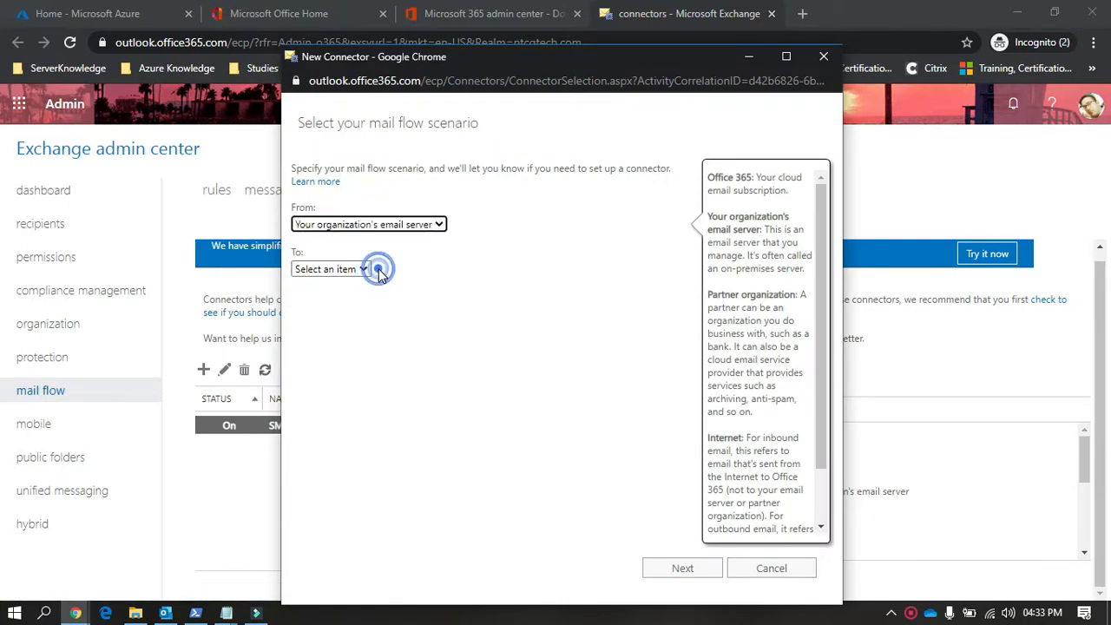
left_click(357, 268)
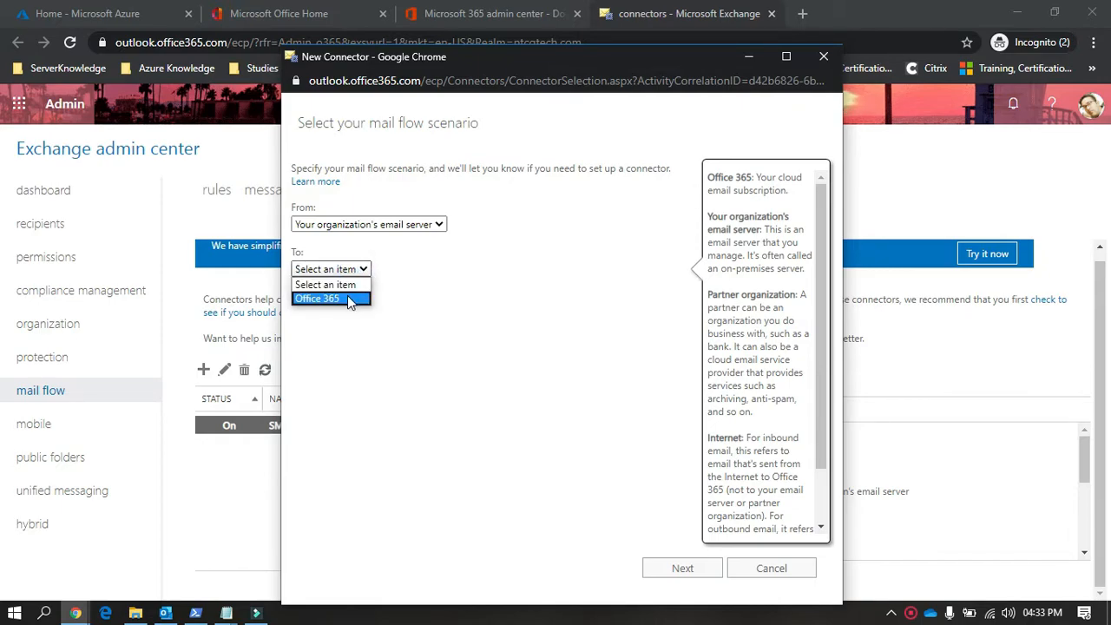
left_click(351, 299)
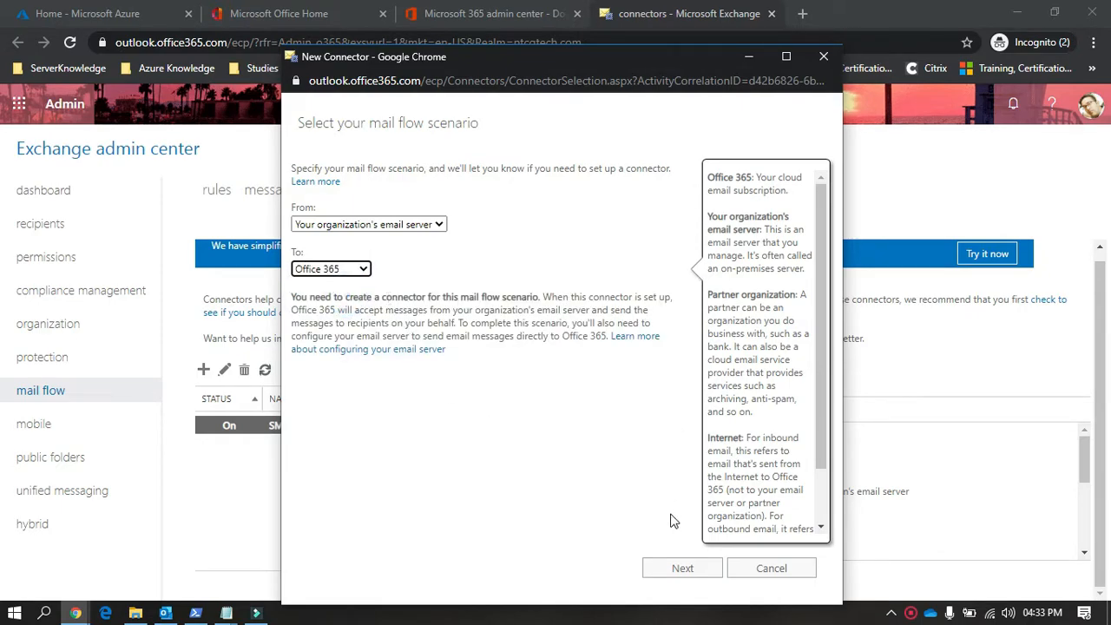
Step: Name the connector Testing Relay and turn off retaining internal Exchange email headers
left_click(670, 573)
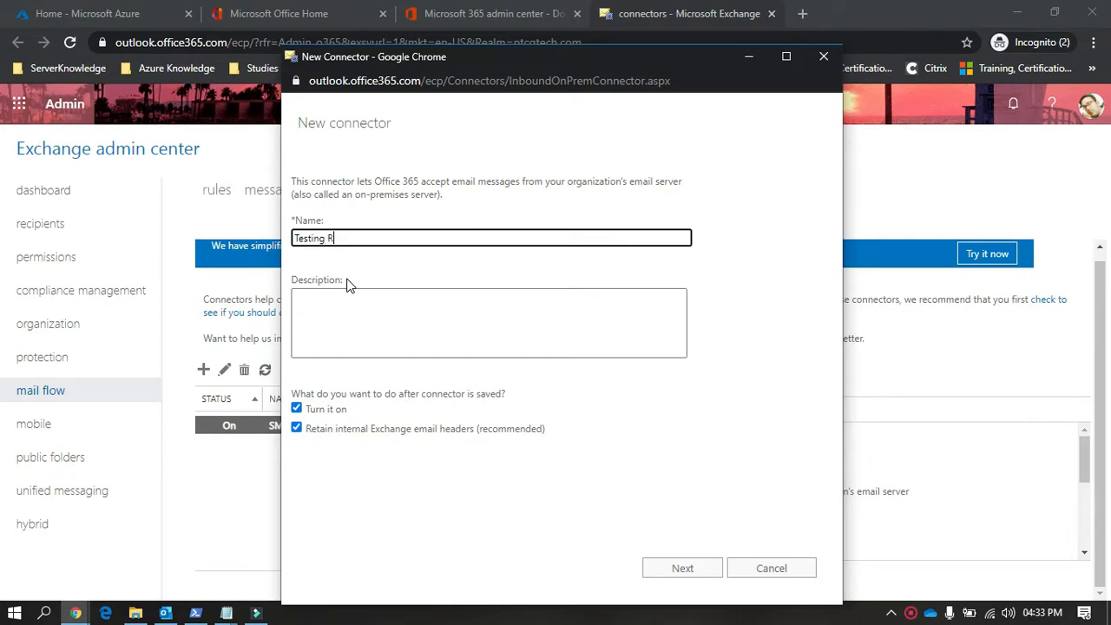
left_click(337, 333)
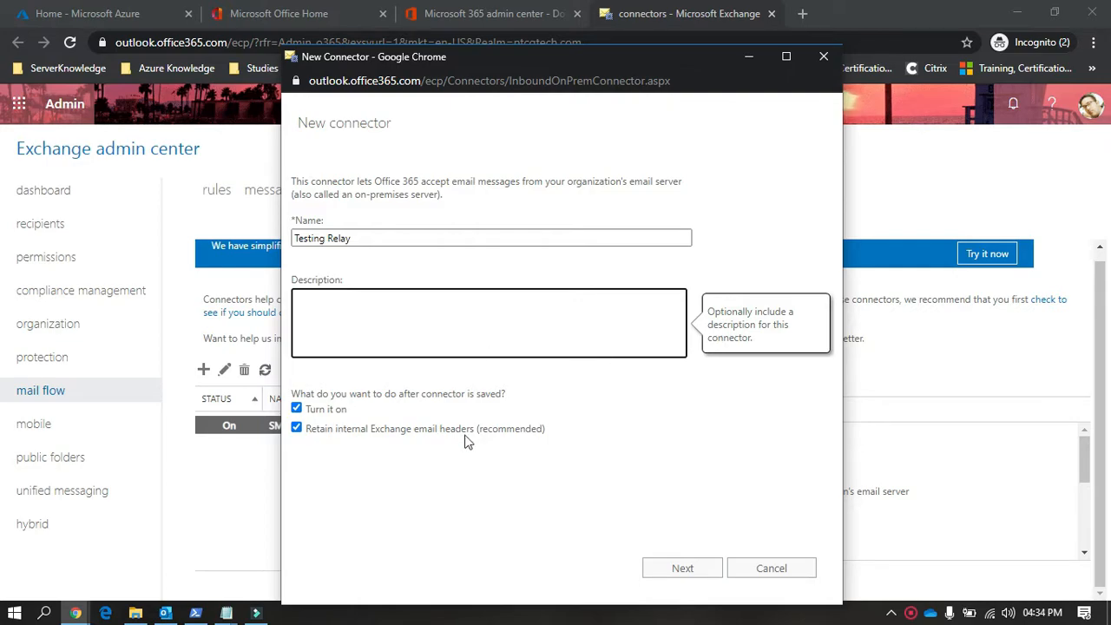
left_click(366, 429)
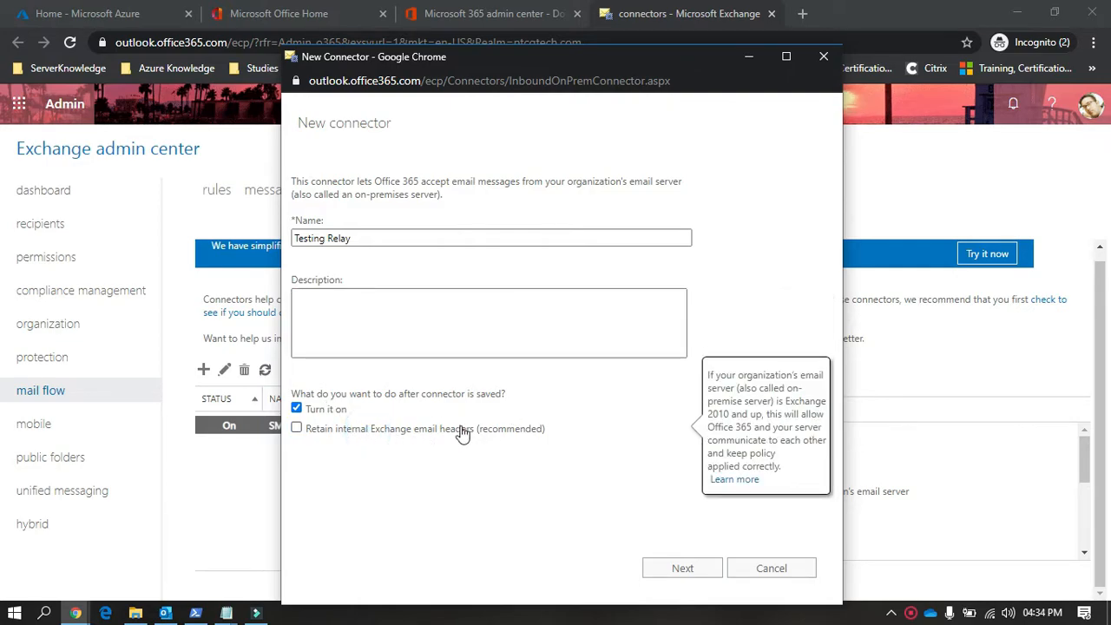
Step: Have Office 365 identify the email server by its sending IP address and open the form for adding an IP address
left_click(685, 570)
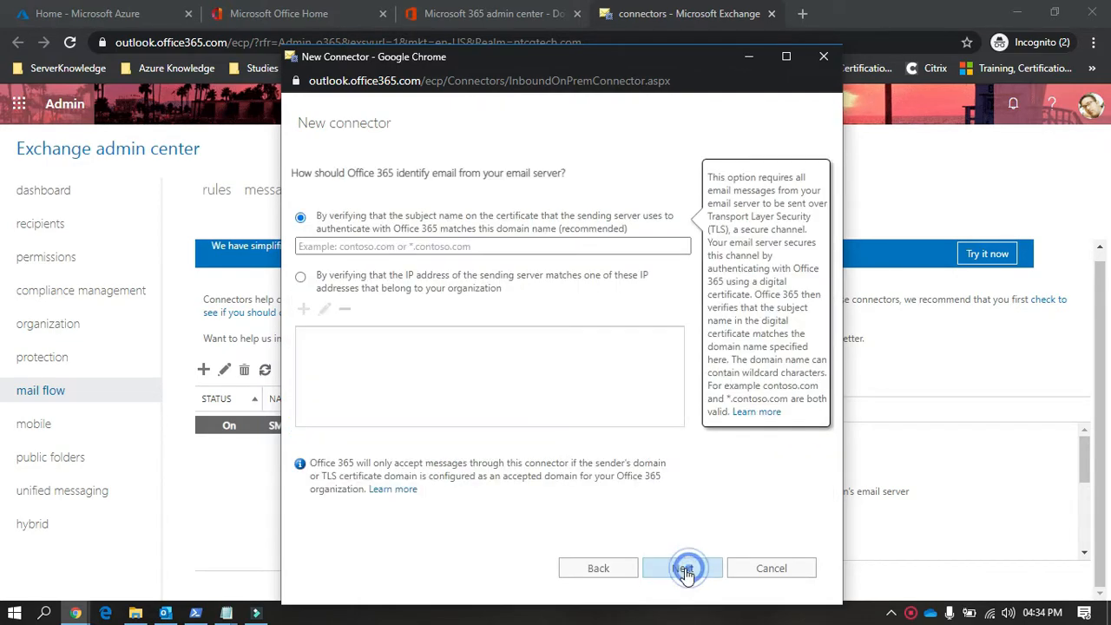
left_click(369, 278)
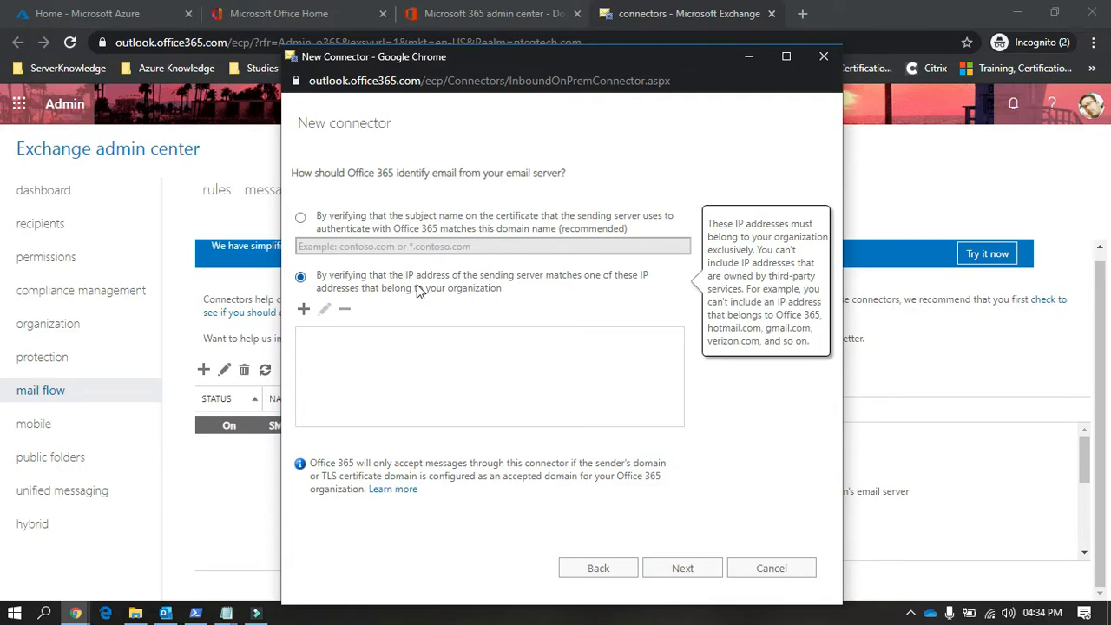
left_click(303, 309)
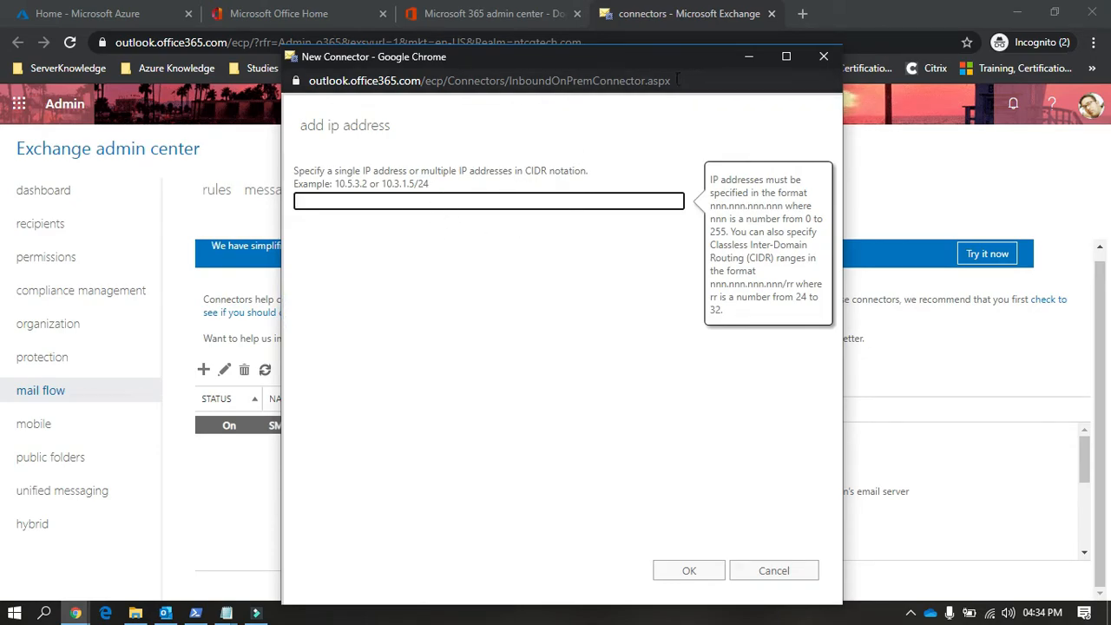
Step: Look up the public IPv4 address on whatismyip.com in a separate tab and return to the connectors page
left_click(809, 14)
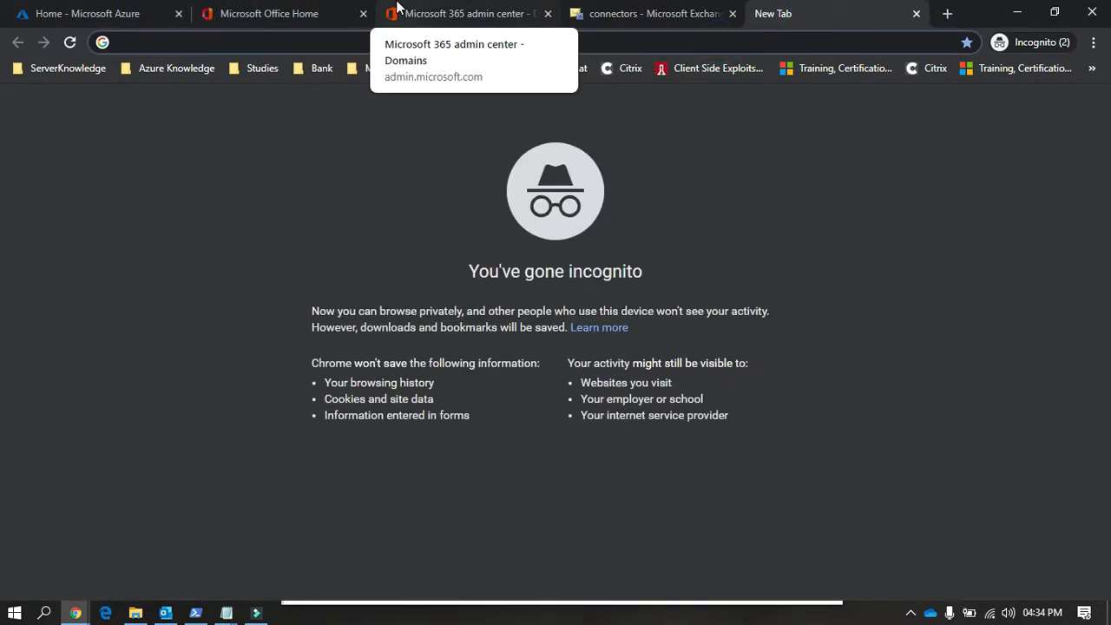
type("whatismyu")
key("BackSpace")
type("i")
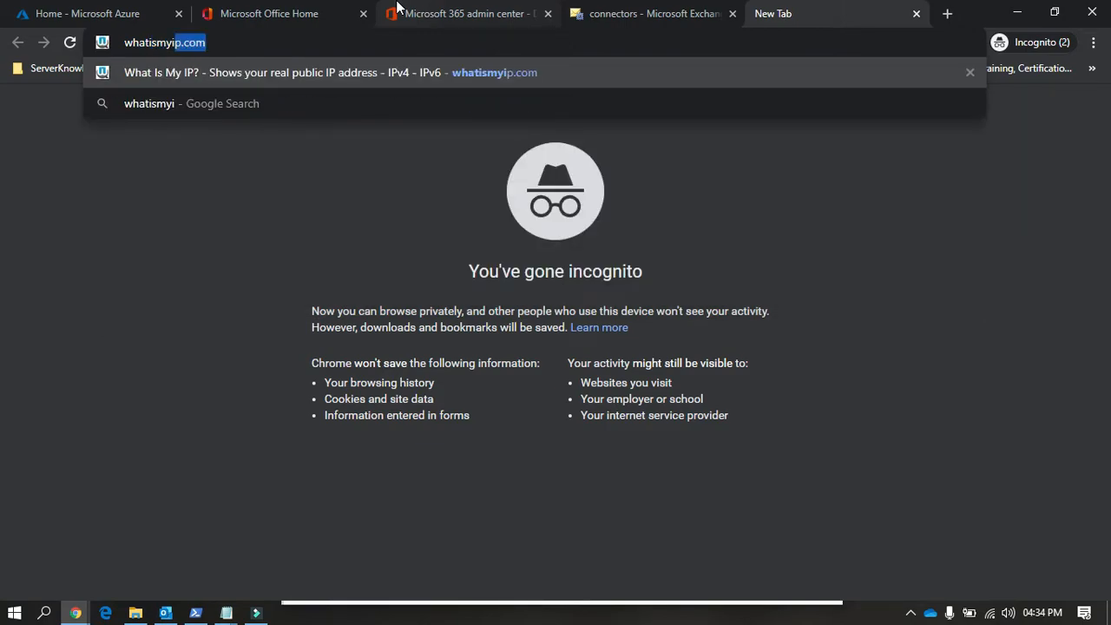
key("Return")
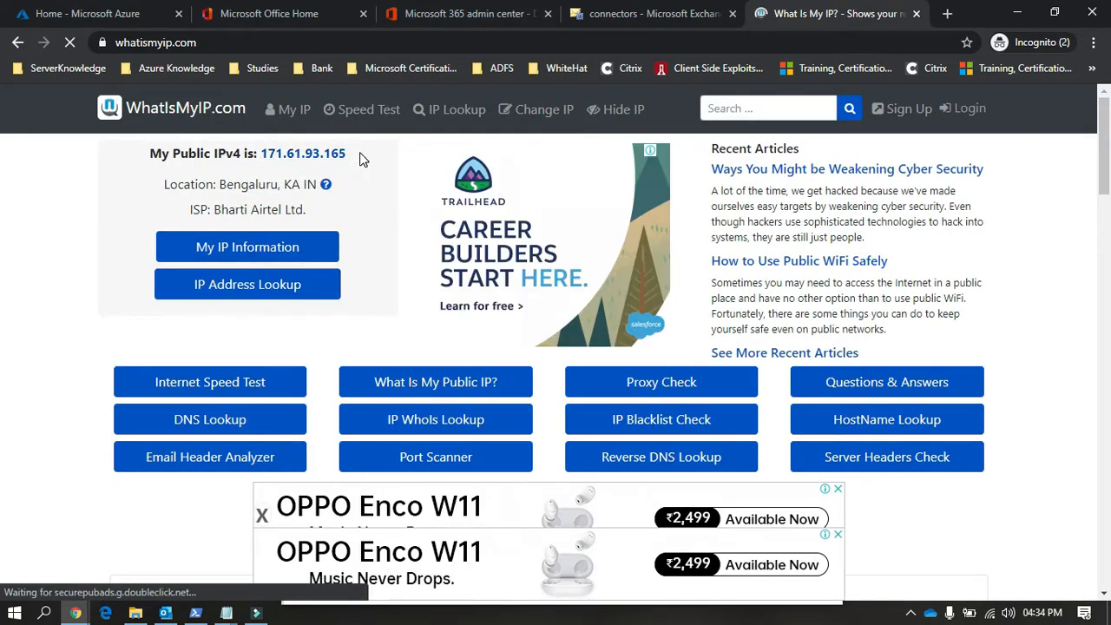
left_click(607, 14)
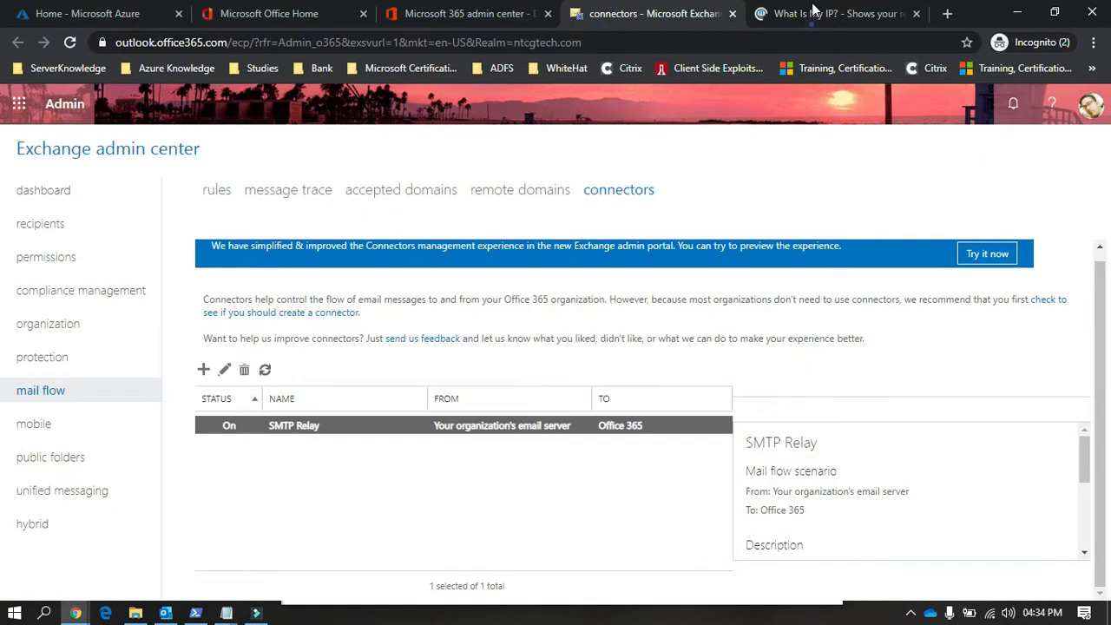
left_click(813, 8)
left_click_drag(350, 154, 262, 152)
key("ctrl+c")
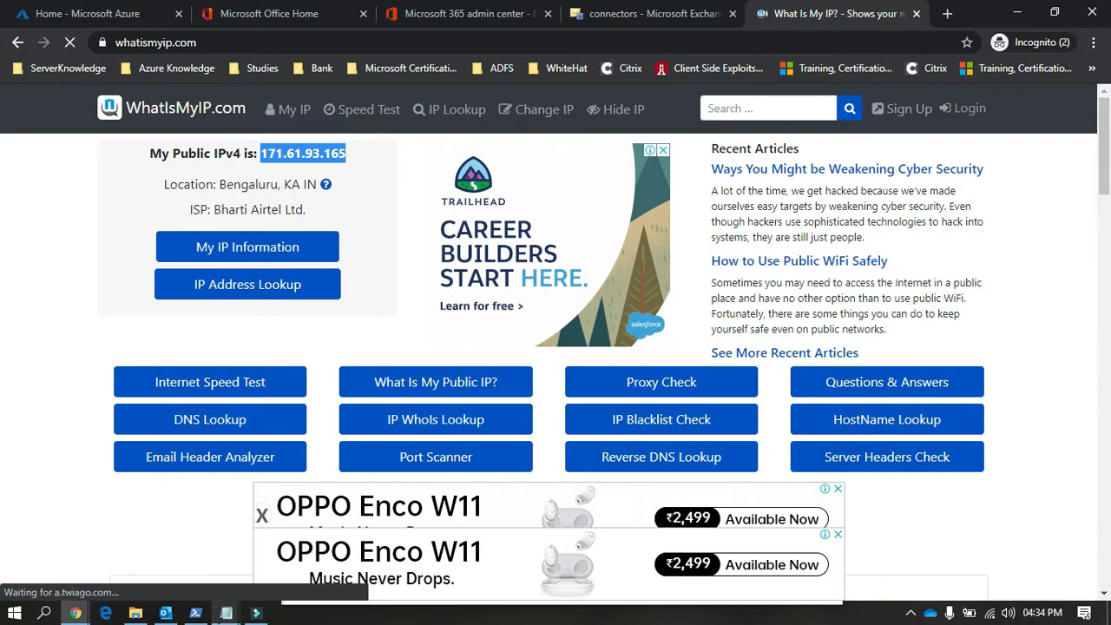
mouse_move(76, 613)
left_click(223, 573)
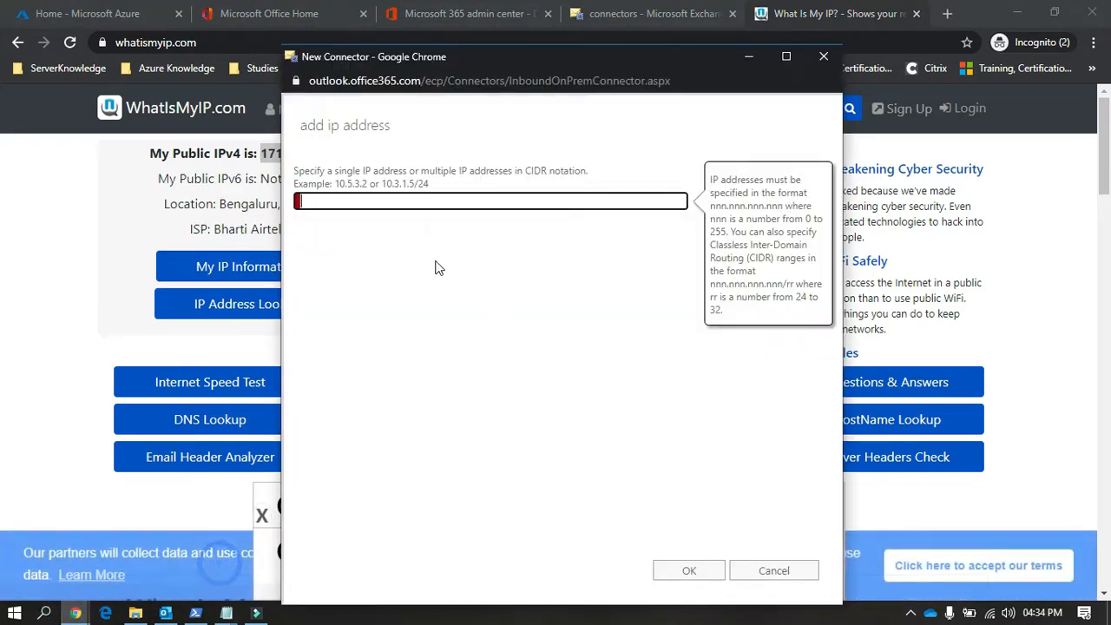
key("ctrl+v")
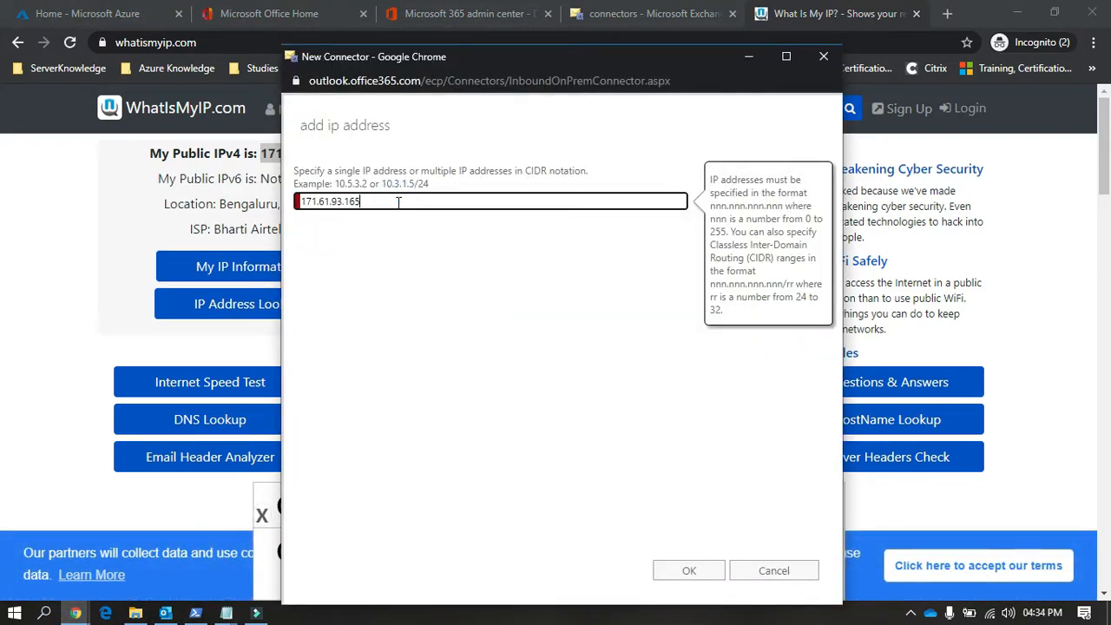
left_click(418, 261)
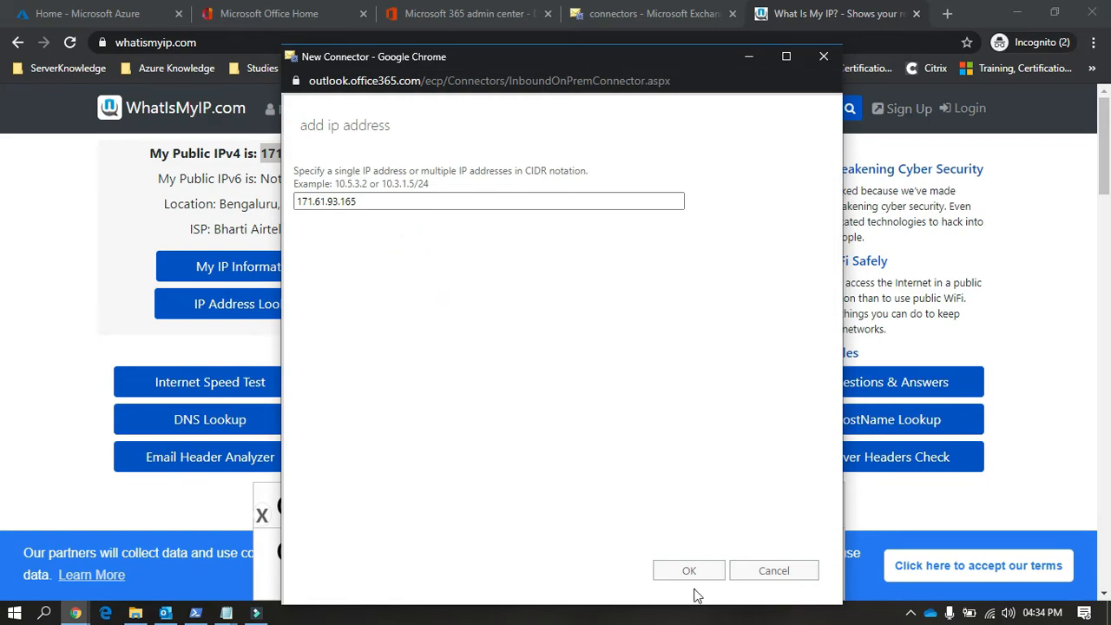
Step: Cancel the IP address entry and discard the unsaved new connector
left_click(792, 573)
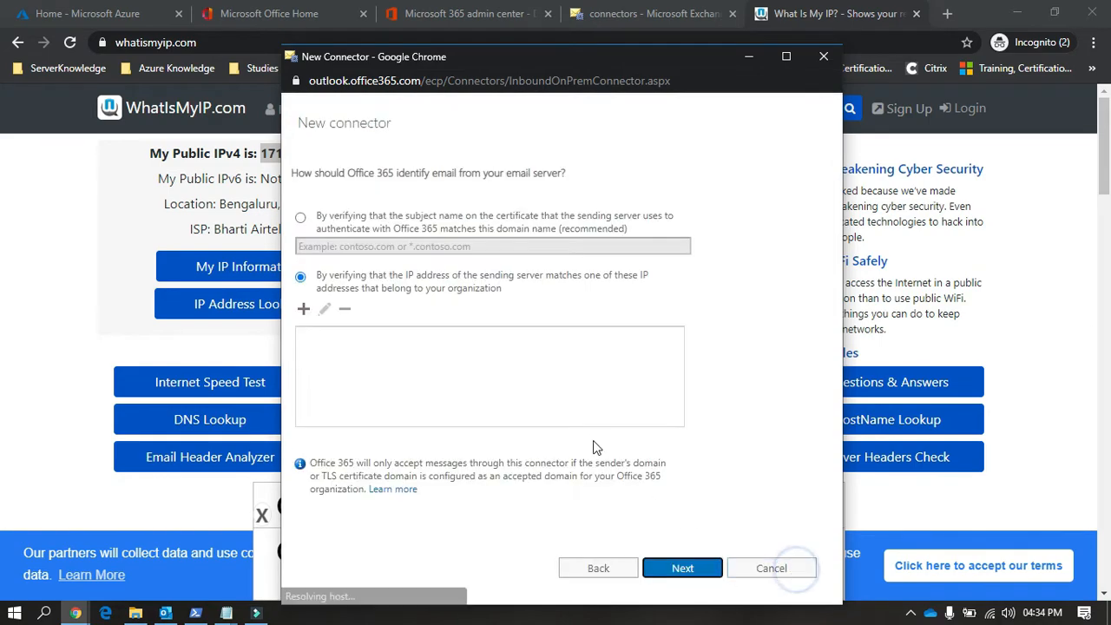
left_click(824, 56)
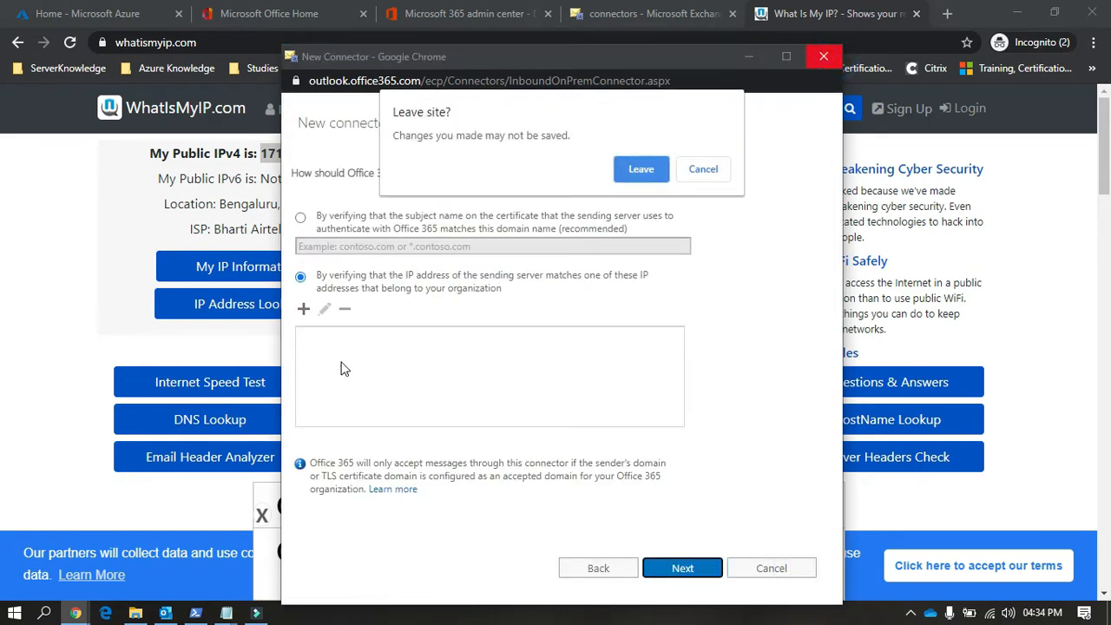
left_click(655, 171)
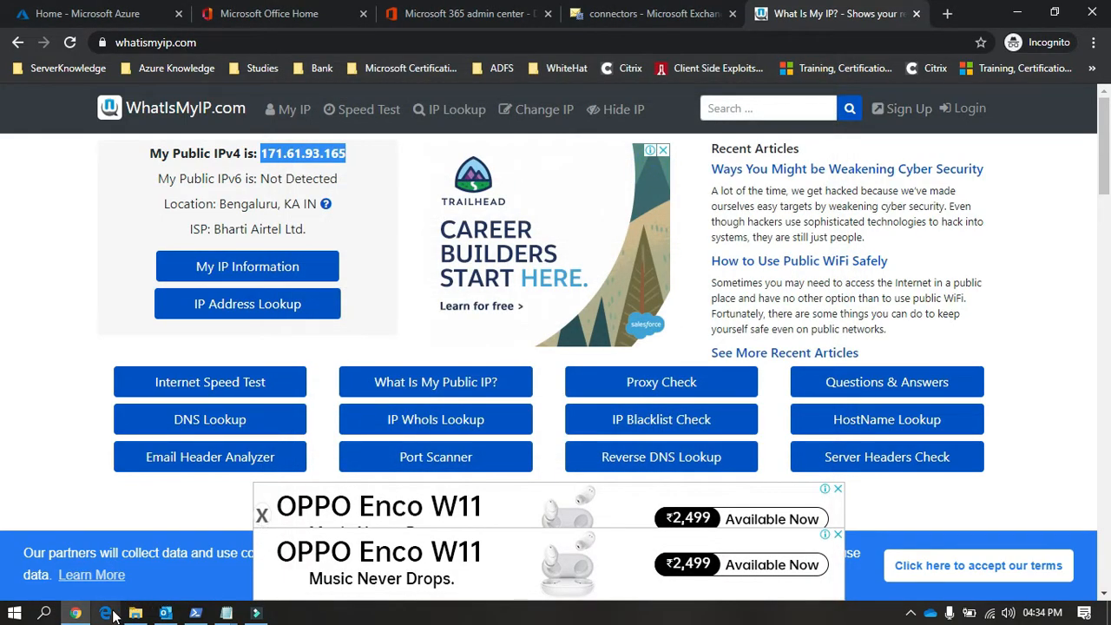
Step: Open the existing SMTP Relay connector for editing and compare its allowed sending IP address with the public IP on whatismyip.com
left_click(653, 14)
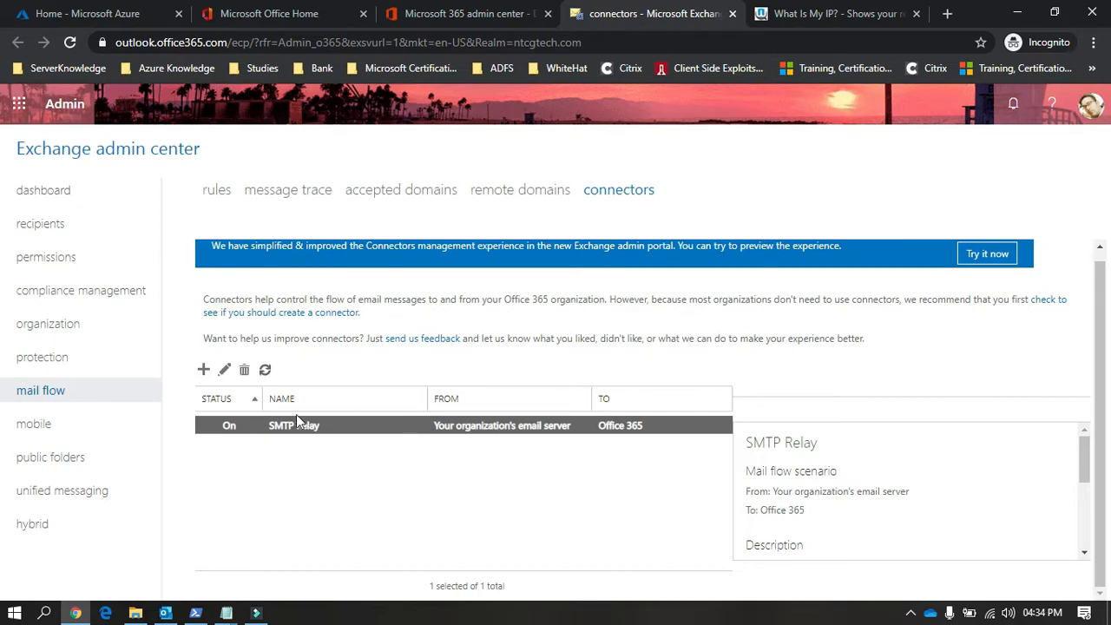
left_click(224, 370)
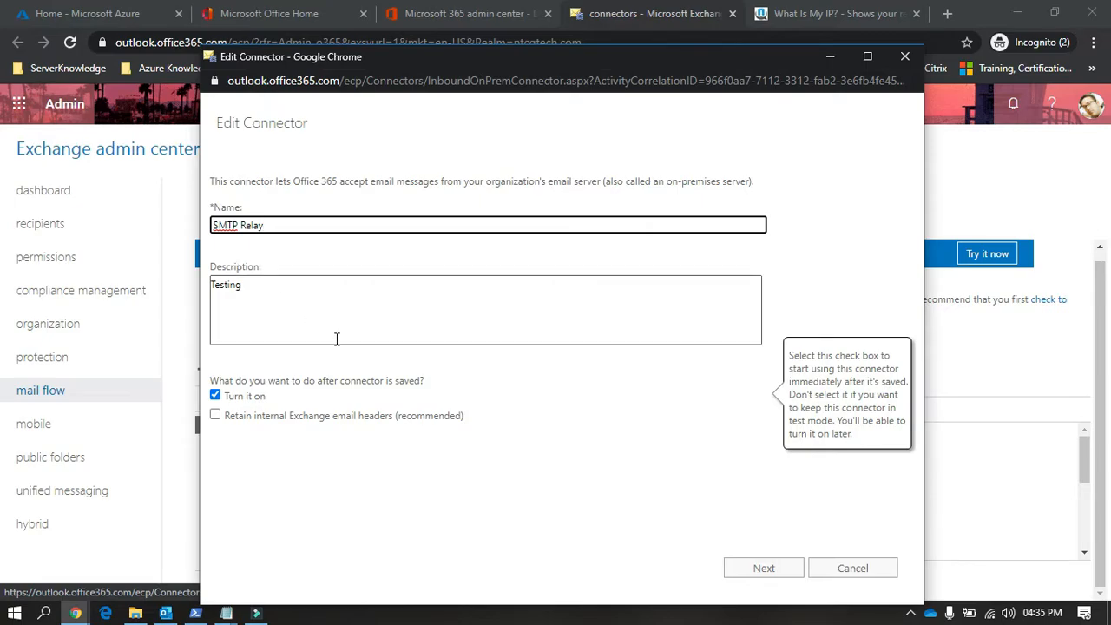
left_click(764, 574)
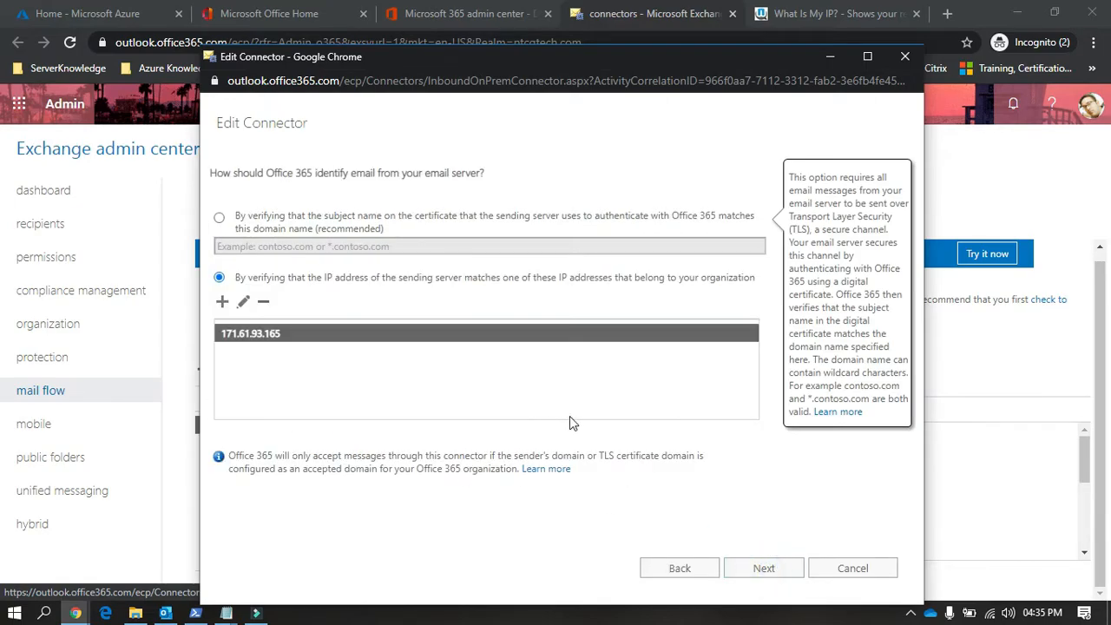
left_click(820, 13)
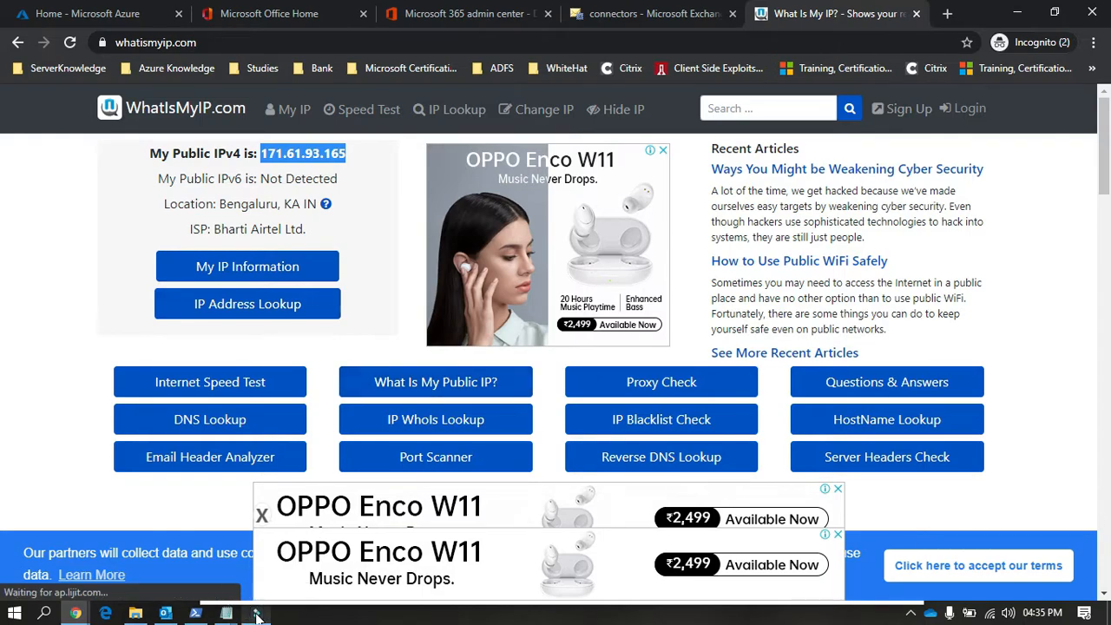
left_click(76, 613)
left_click(243, 565)
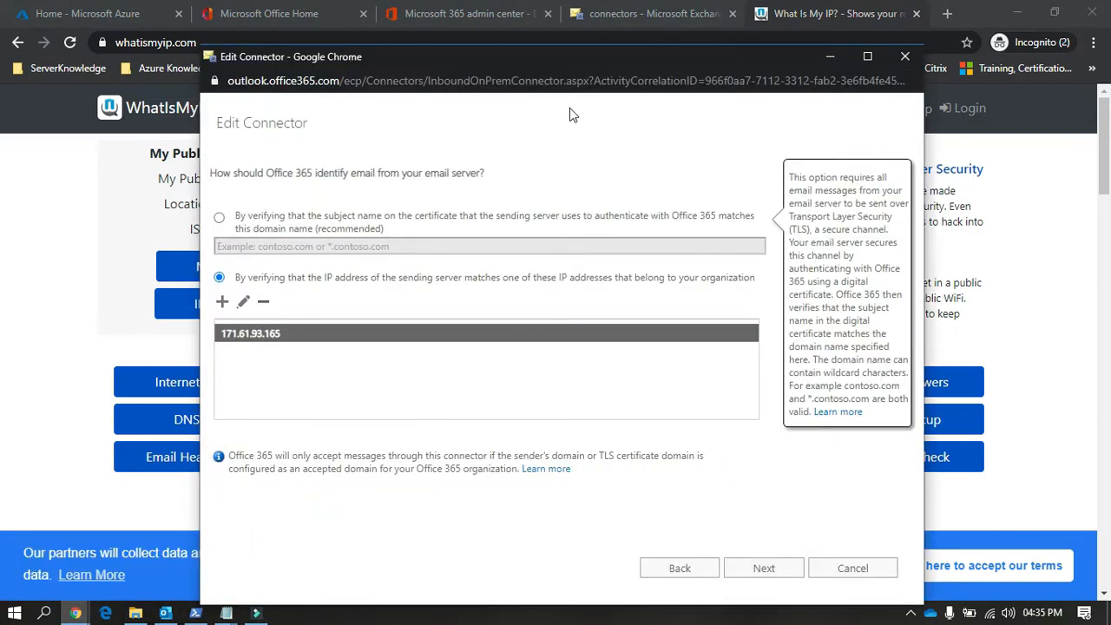
Step: Review the SMTP Relay connector's settings summary and leave the connector without saving
left_click_drag(541, 63, 541, 100)
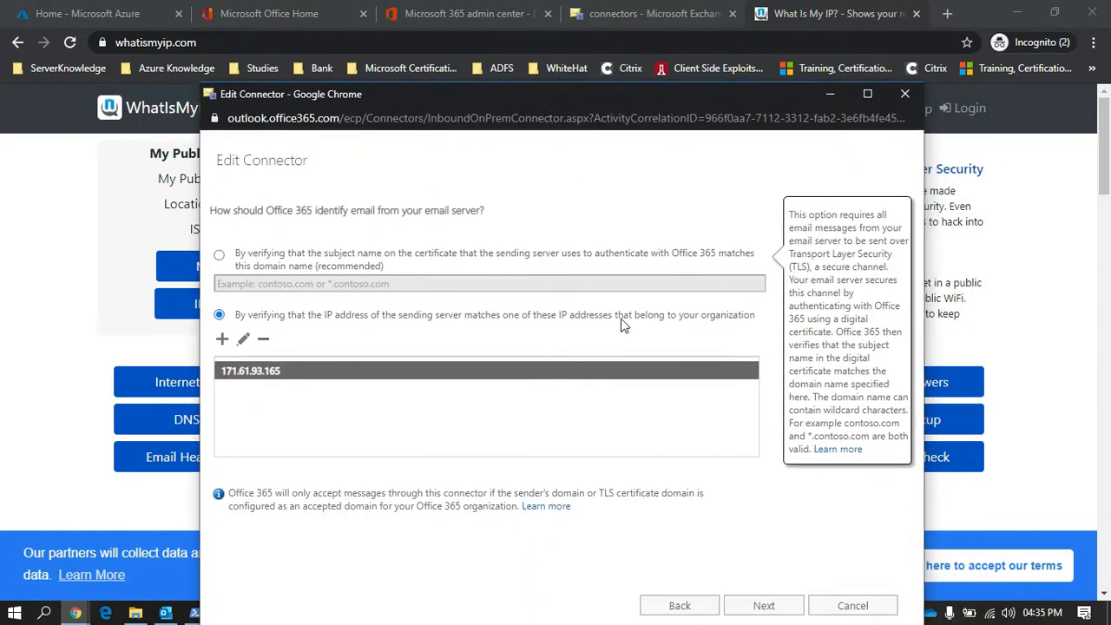
left_click(747, 603)
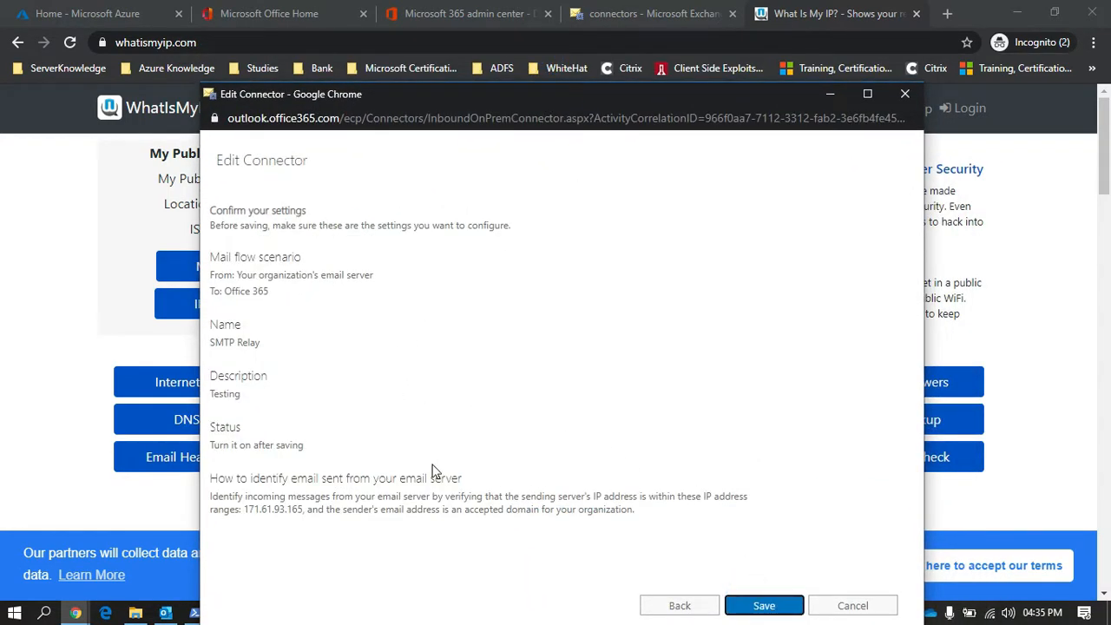
left_click(838, 601)
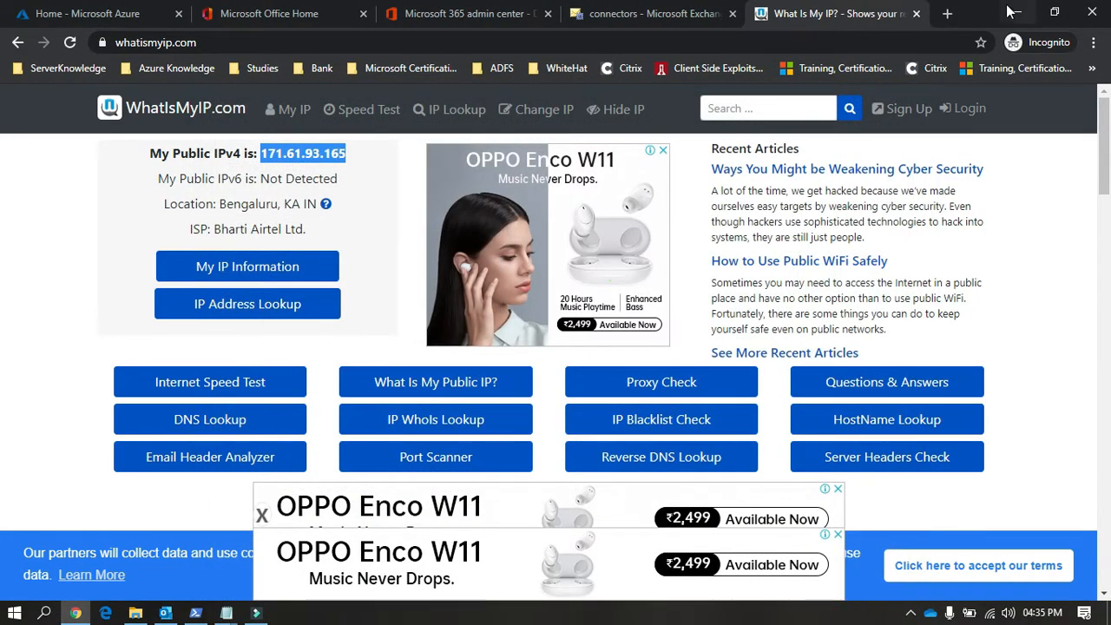
Step: Close the IP lookup page, search for godaddy in a new regular browser window and open the GoDaddy India site
left_click(916, 13)
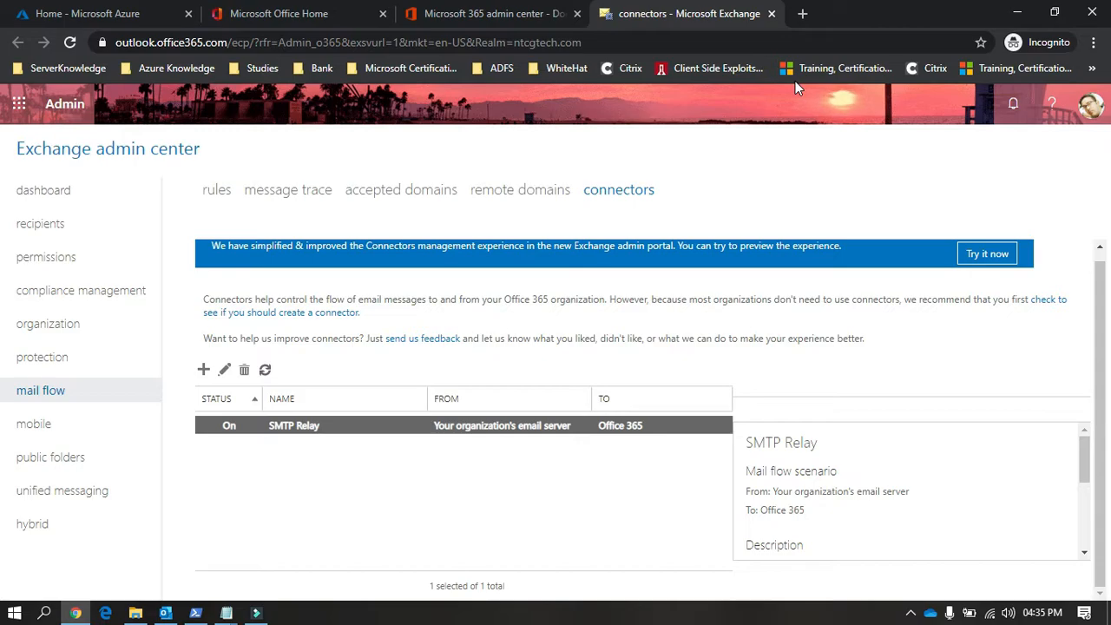
left_click(802, 15)
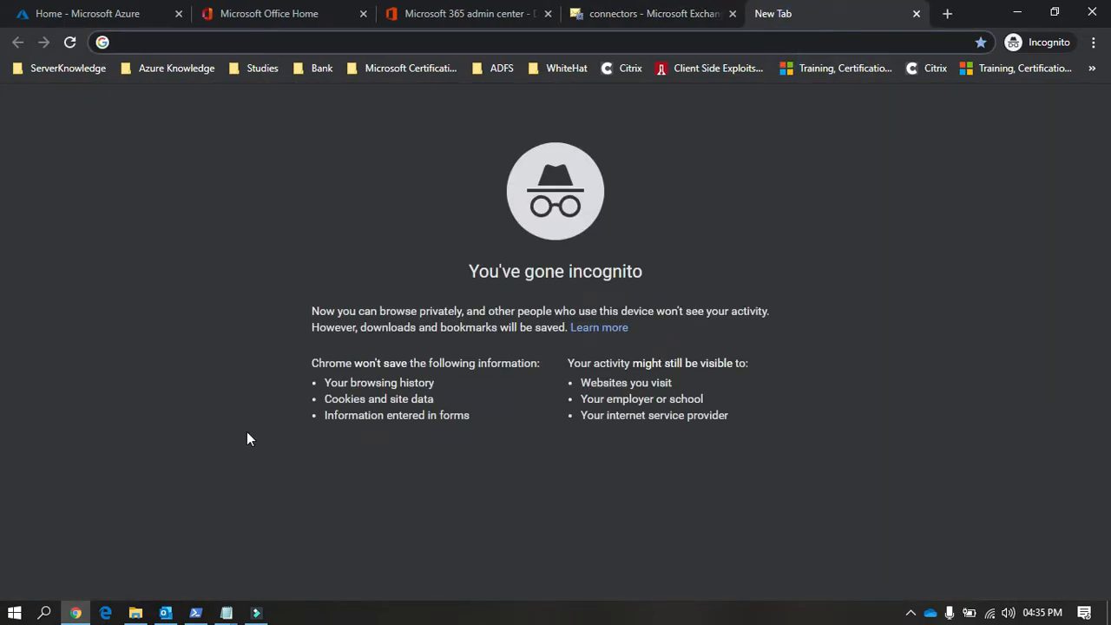
left_click(916, 13)
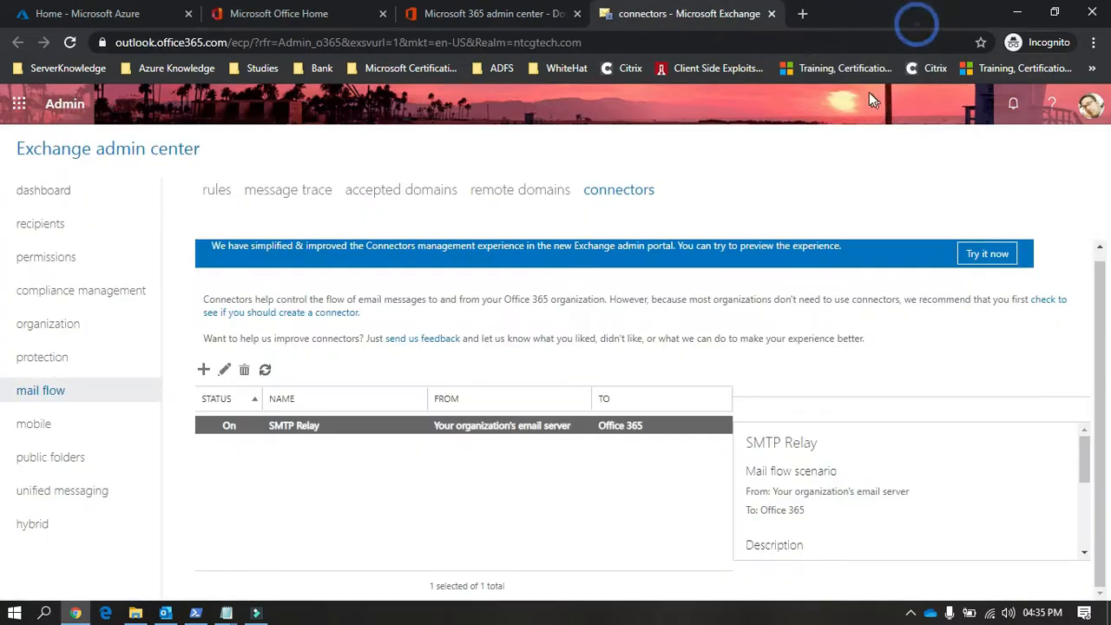
left_click(1093, 42)
left_click(993, 105)
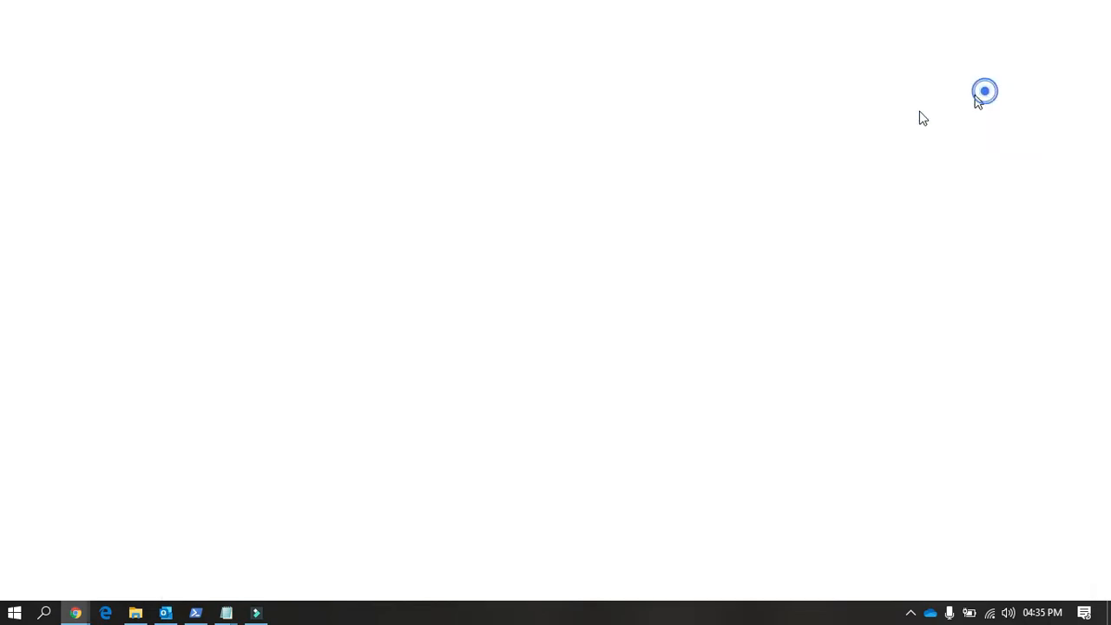
type("goda")
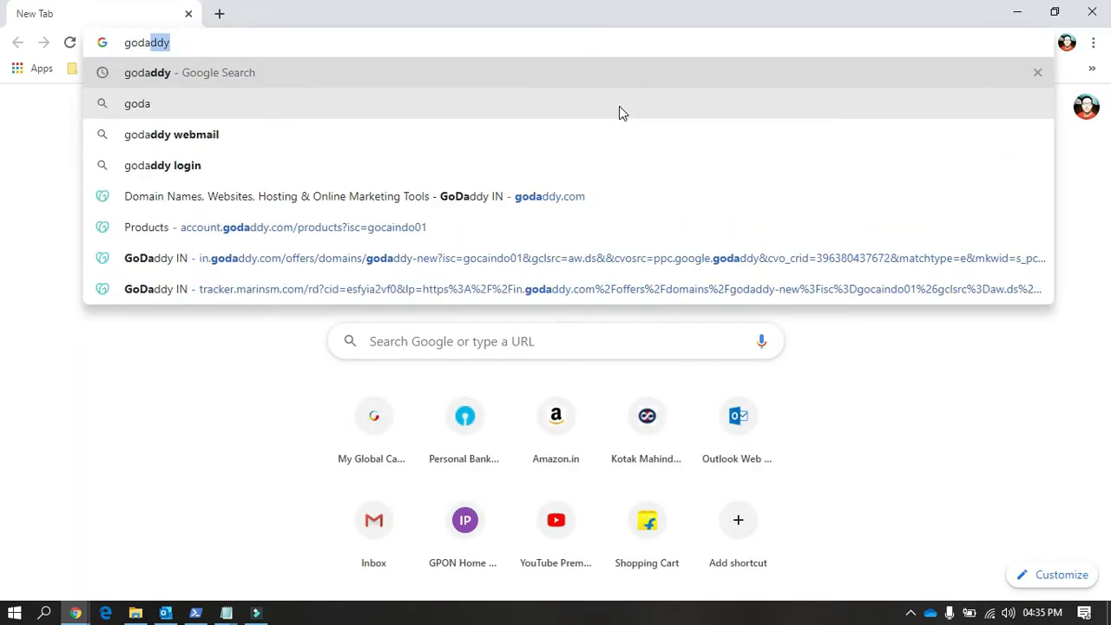
key("Return")
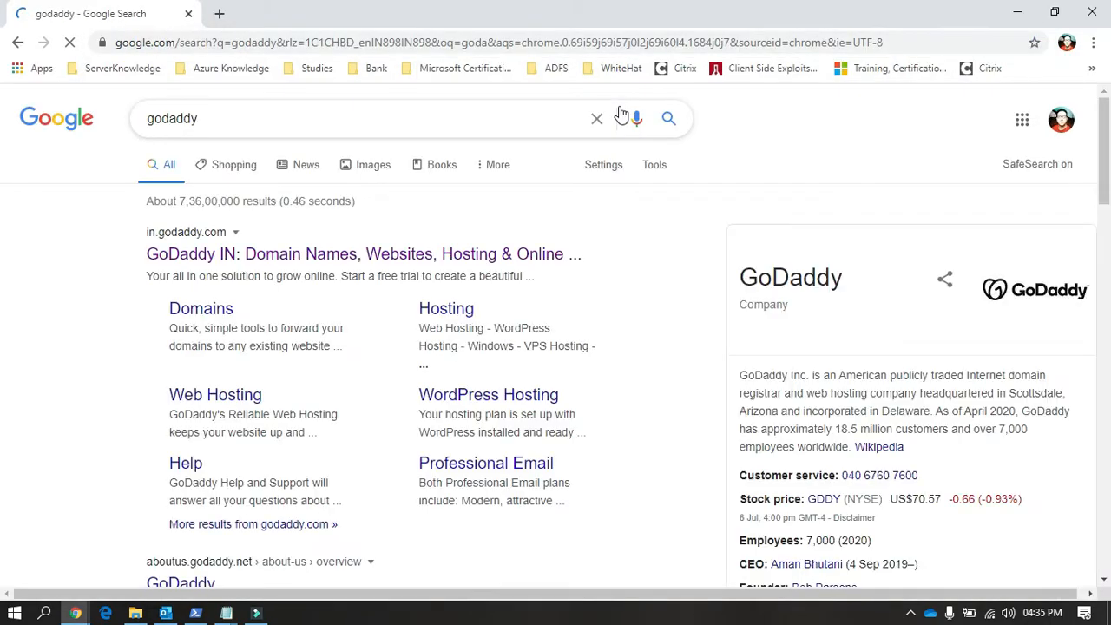
left_click(454, 249)
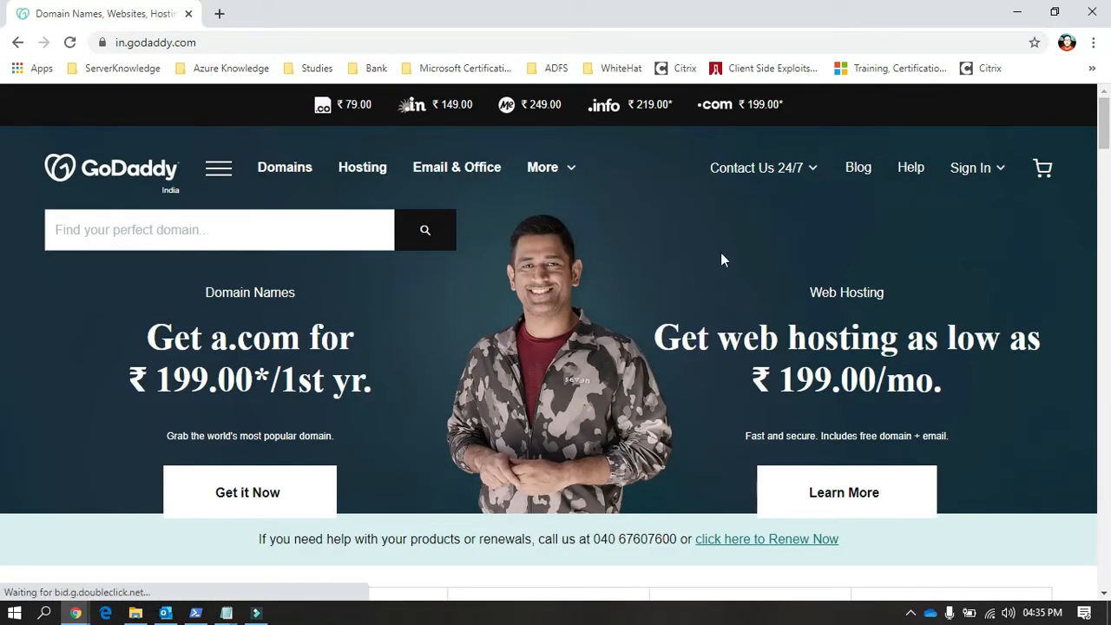
Step: Sign in to the GoDaddy account with the saved customer number and password, and enter the 6-digit verification code
left_click(998, 170)
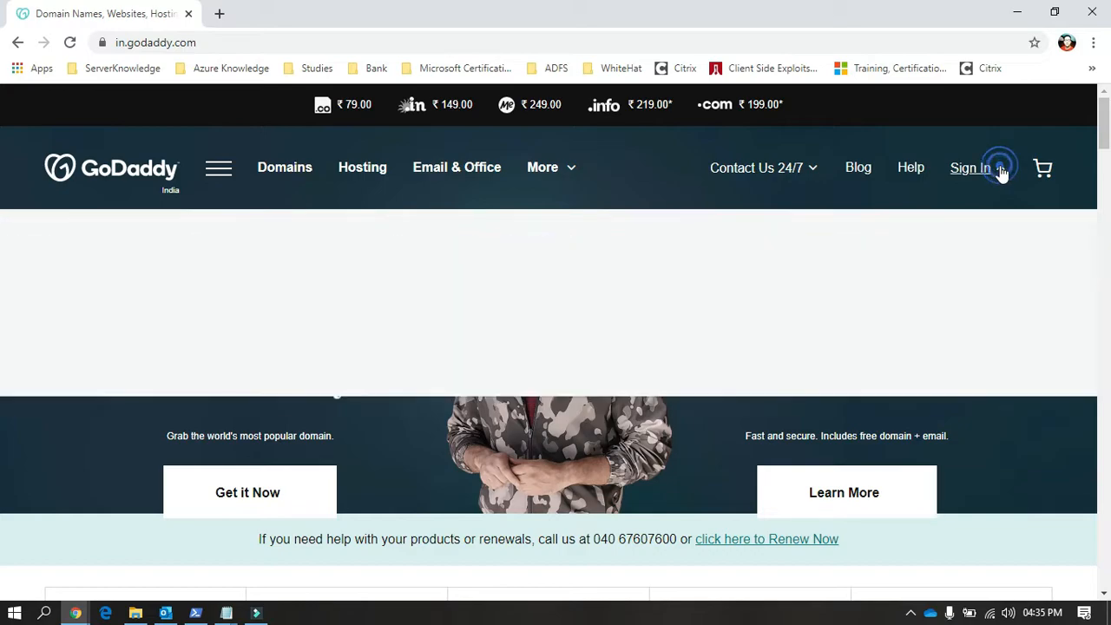
left_click(753, 339)
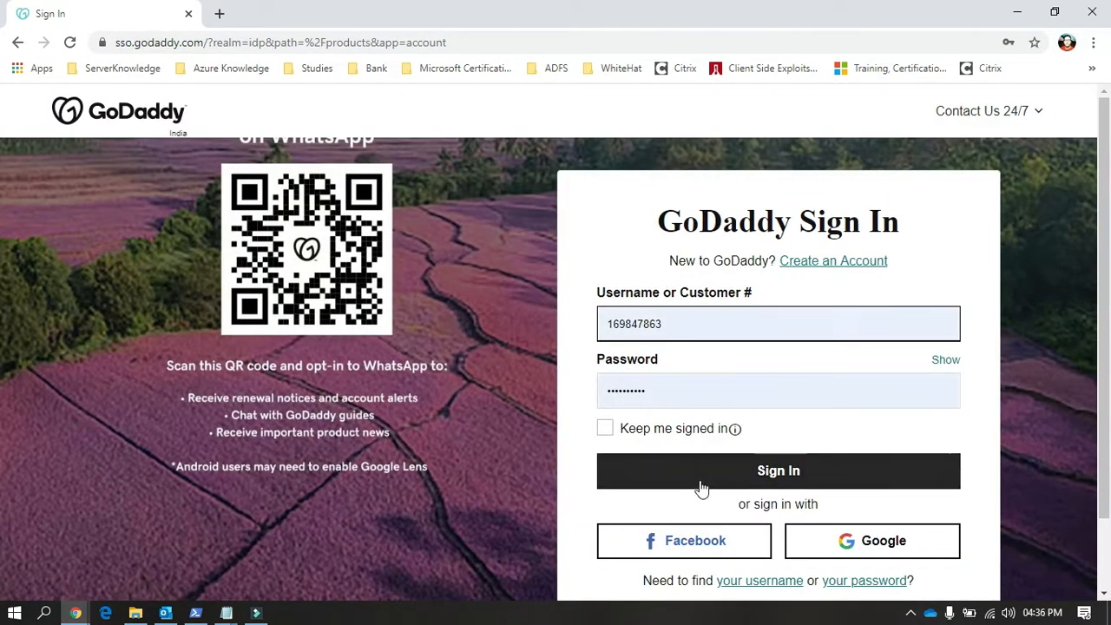
left_click(700, 479)
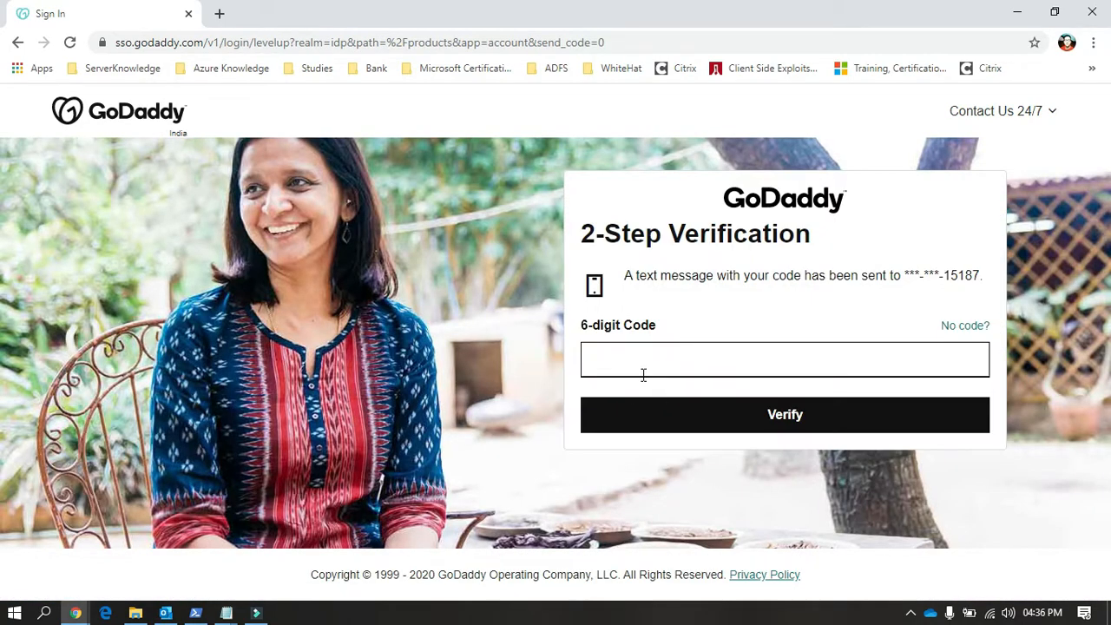
left_click(638, 364)
key("Return")
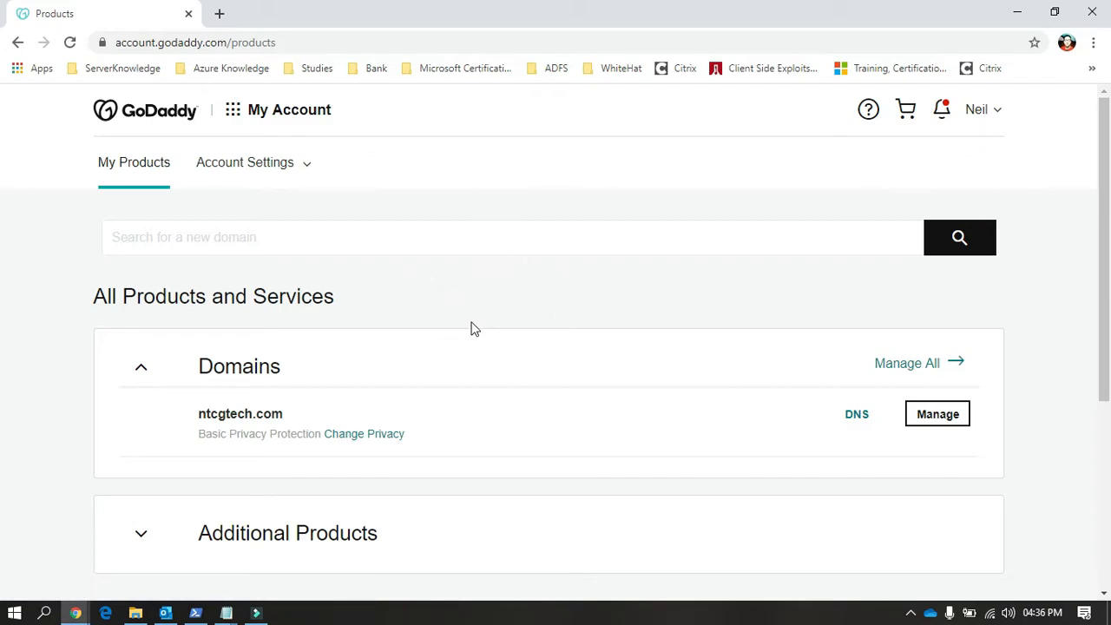
Step: Open DNS management for the ntcgtech.com domain and examine its MX and TXT records
scroll(442, 312, "down", 1)
scroll(442, 313, "up", 1)
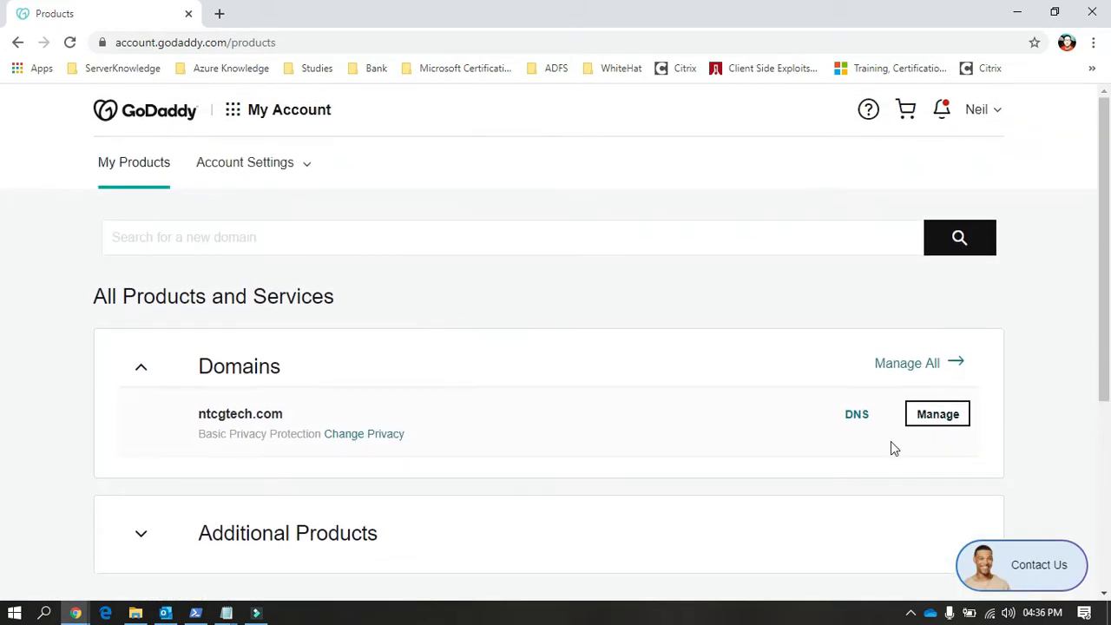
left_click(857, 417)
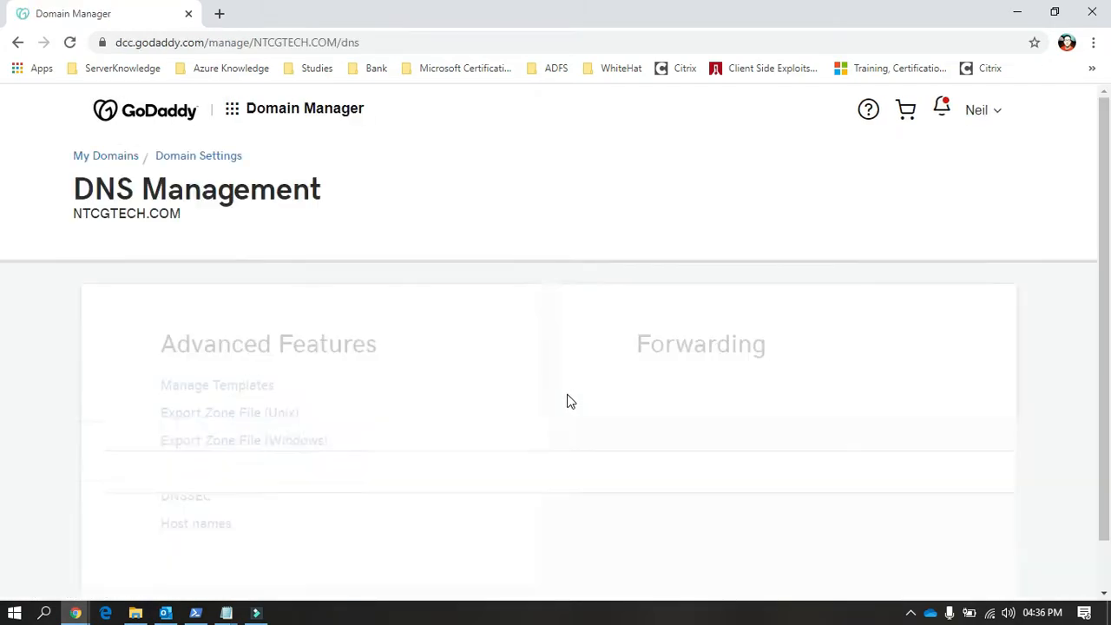
scroll(568, 399, "down", 8)
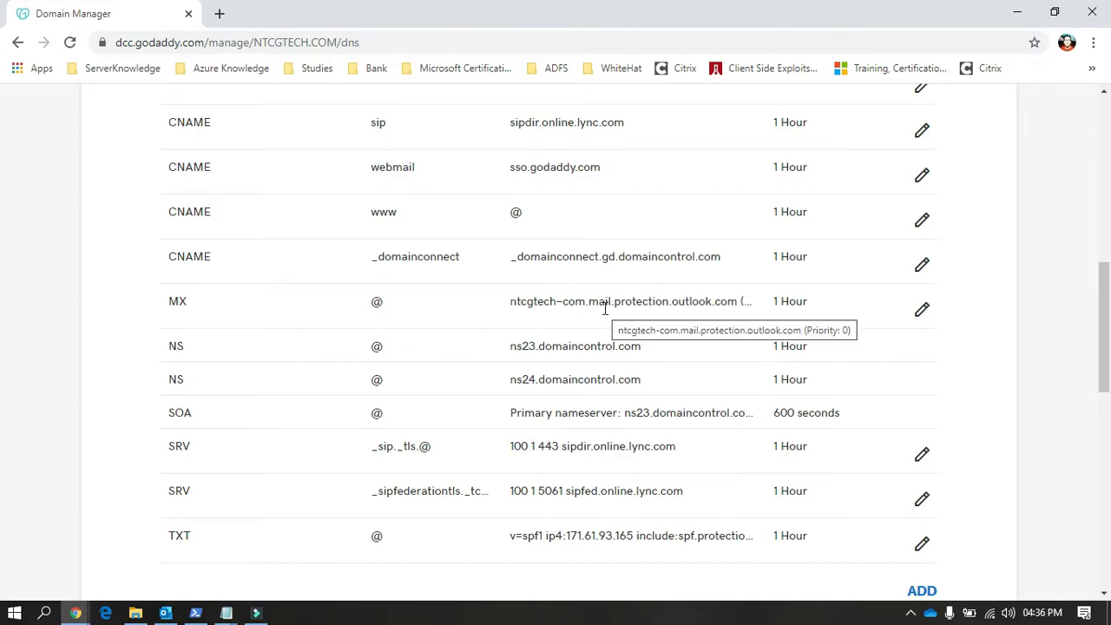
scroll(605, 309, "down", 1)
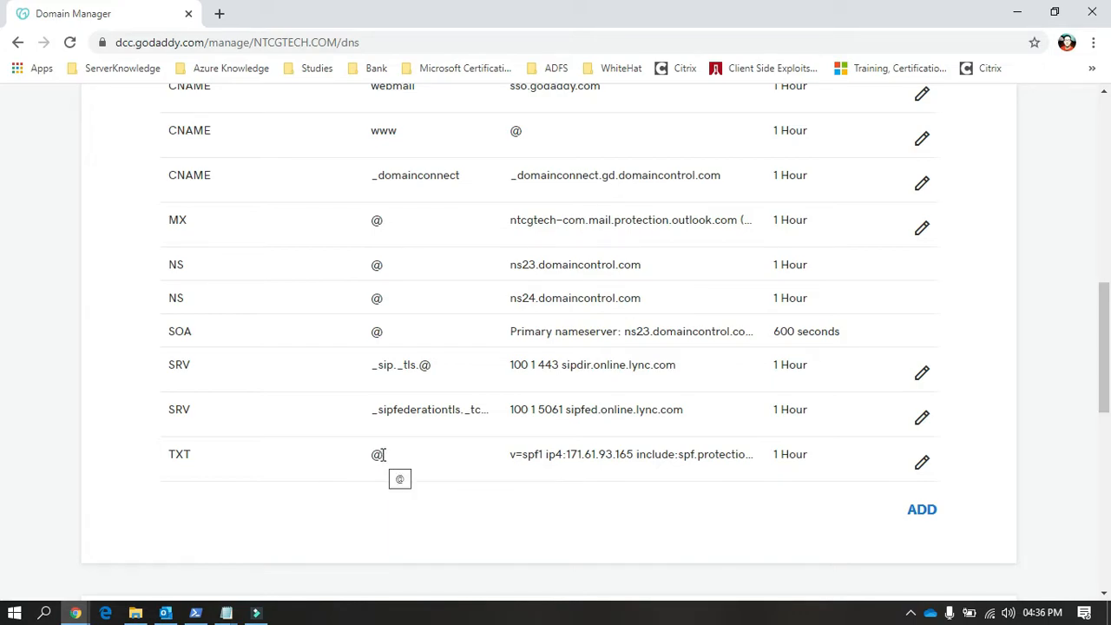
Step: Open the domain's TXT record for editing and examine its SPF value
left_click(922, 463)
scroll(657, 444, "down", 1)
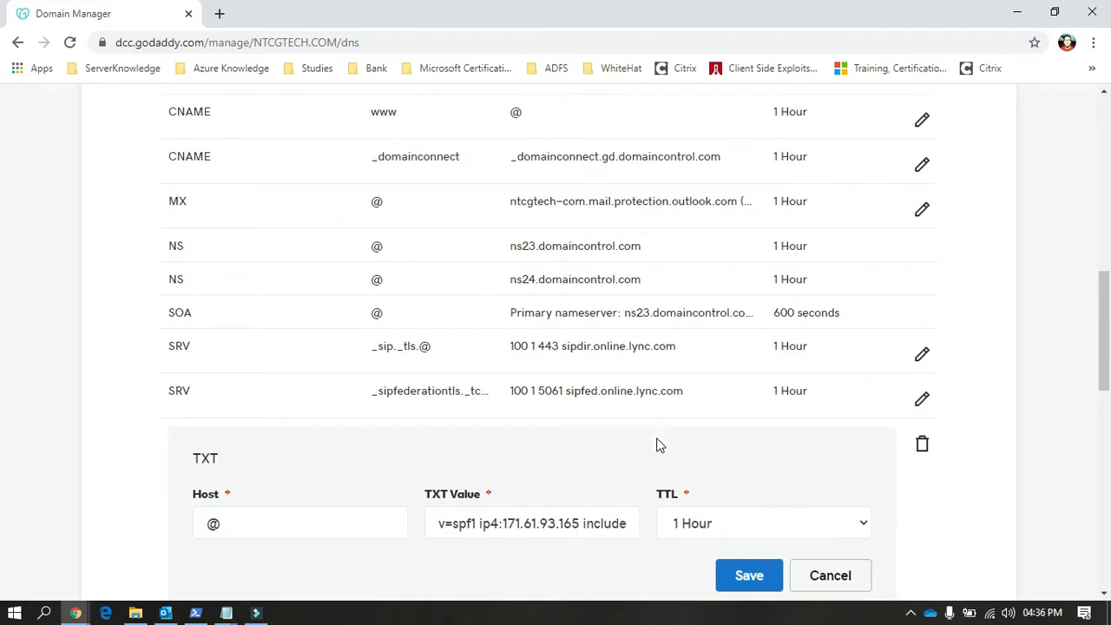
scroll(647, 447, "down", 1)
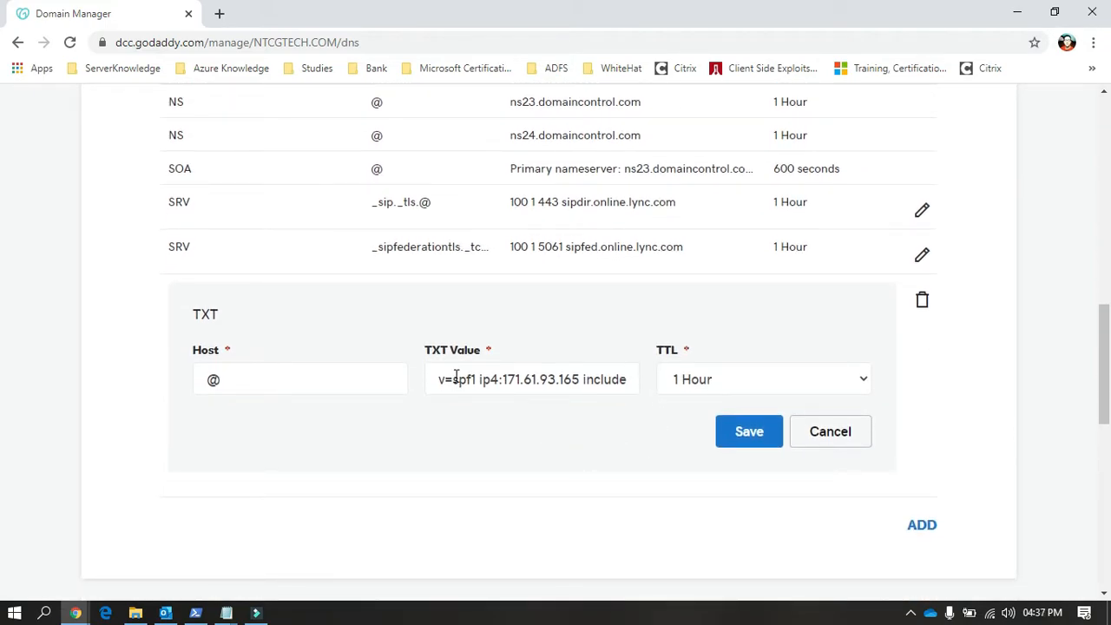
left_click_drag(442, 379, 643, 385)
left_click(494, 390)
triple_click(541, 379)
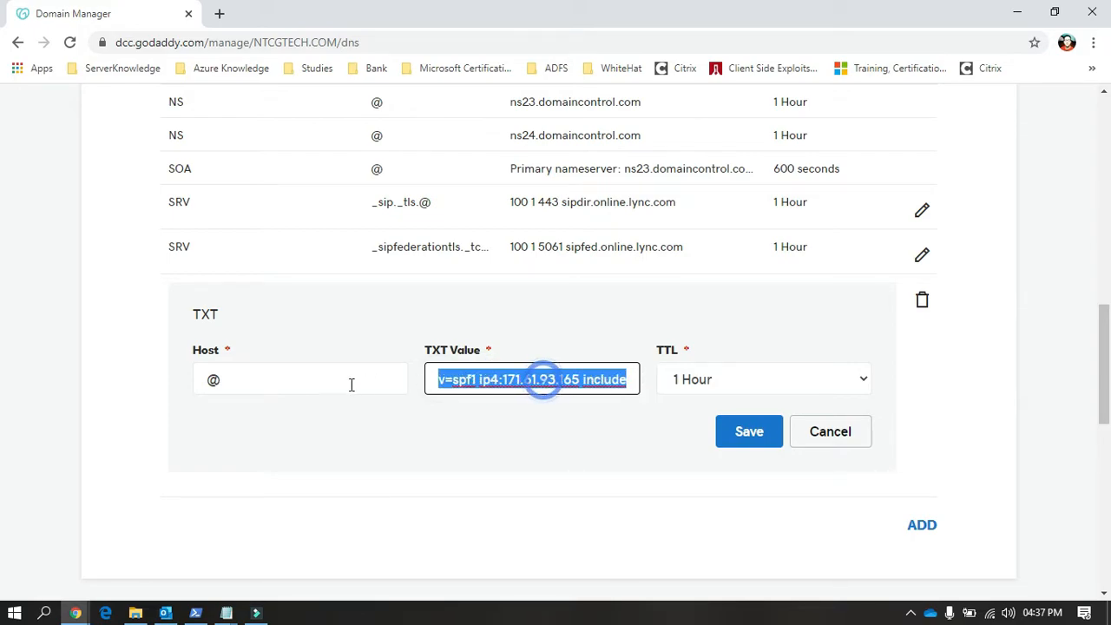
left_click(495, 427)
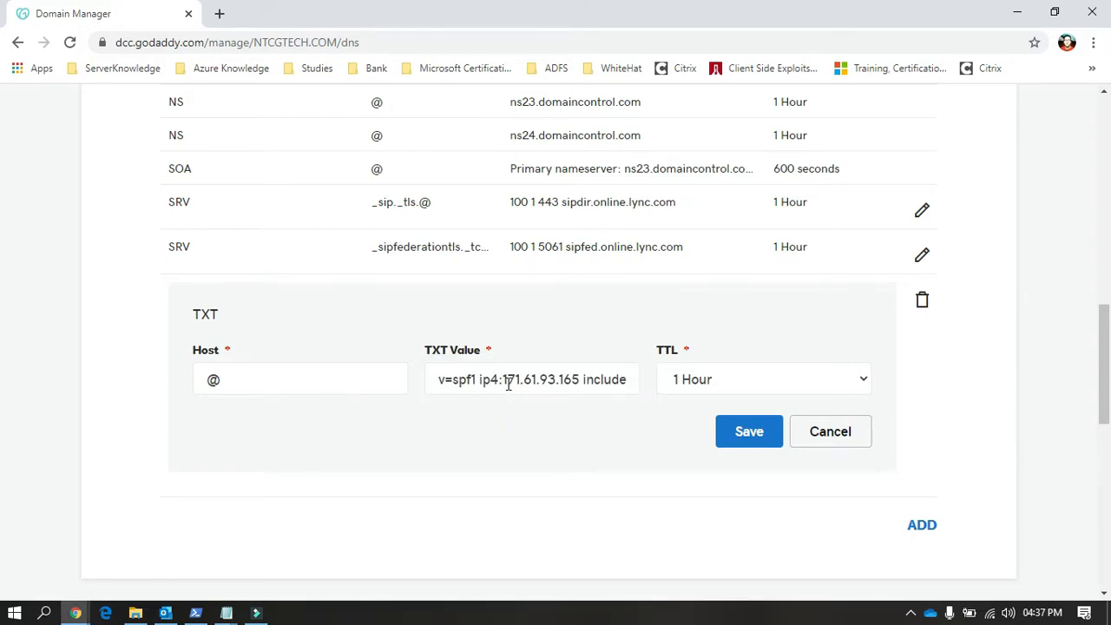
Step: Copy the full SPF value of the TXT record into the untitled Notepad note, below the MX host name
left_click(440, 377)
left_click_drag(440, 377, 710, 393)
key("ctrl+c")
left_click(630, 379)
left_click(546, 422)
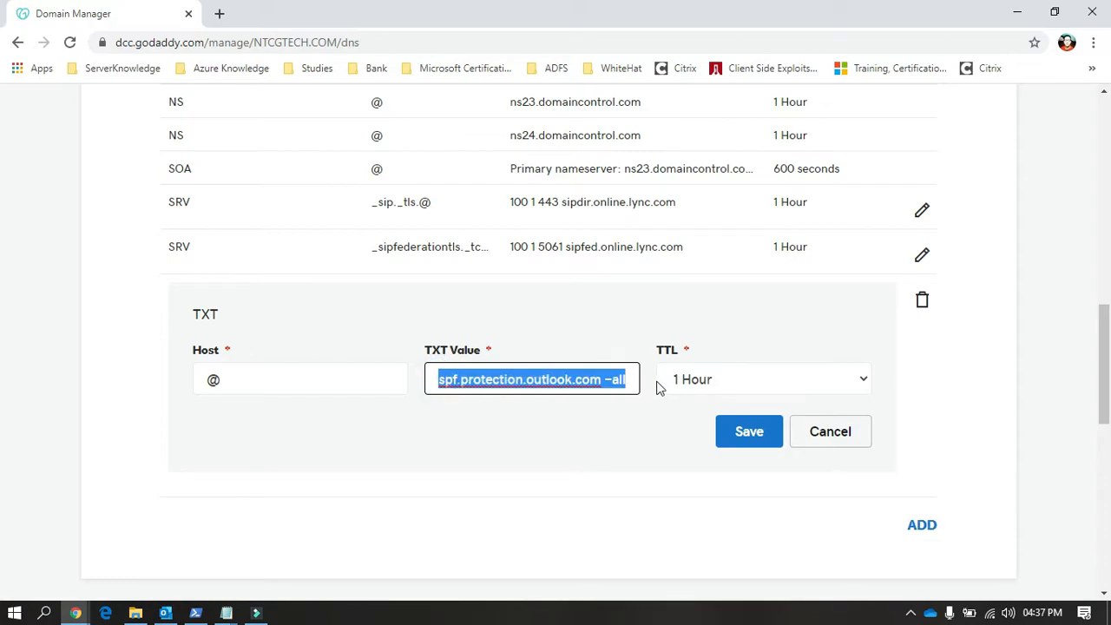
mouse_move(227, 611)
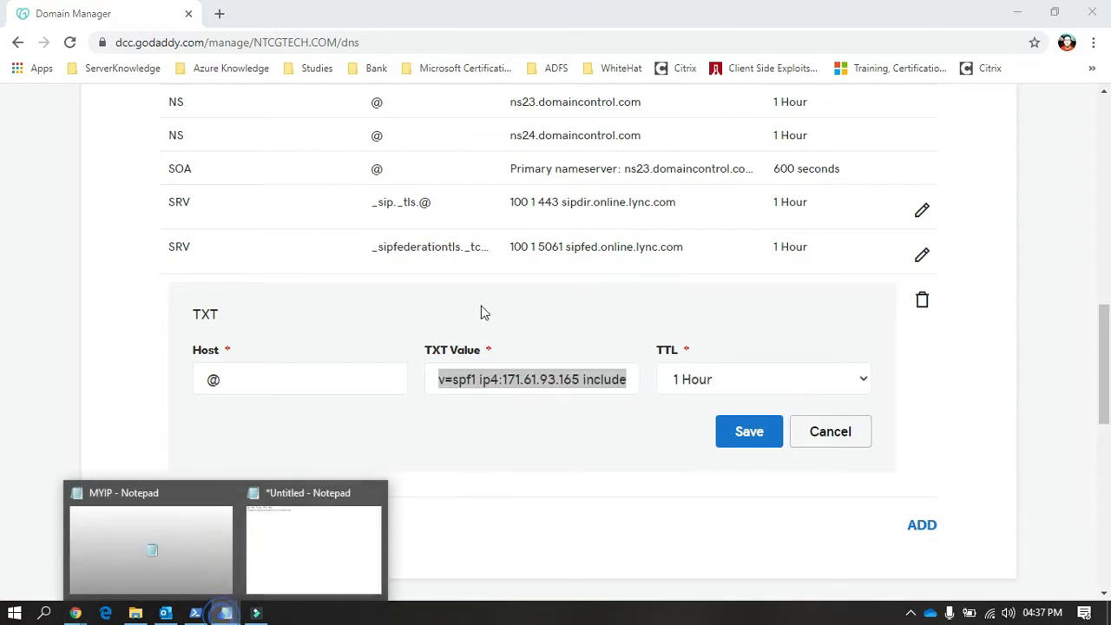
left_click(292, 517)
key("Return")
key("Return")
key("ctrl+v")
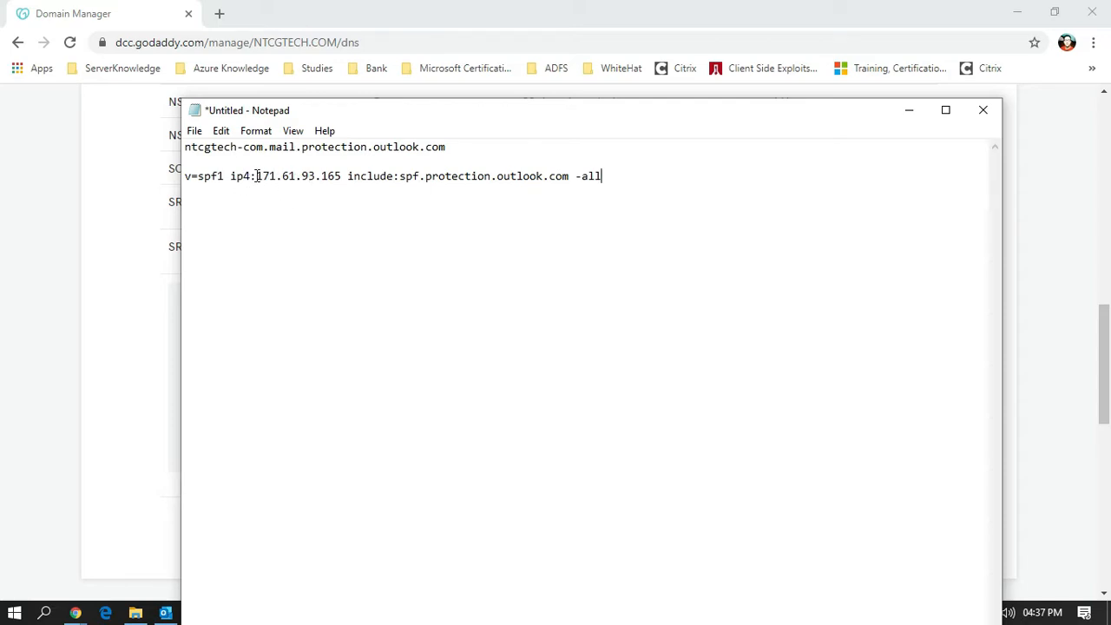
Step: Examine the ip4 address in the note's SPF line and leave the TXT record's editor without saving
left_click_drag(257, 176, 342, 175)
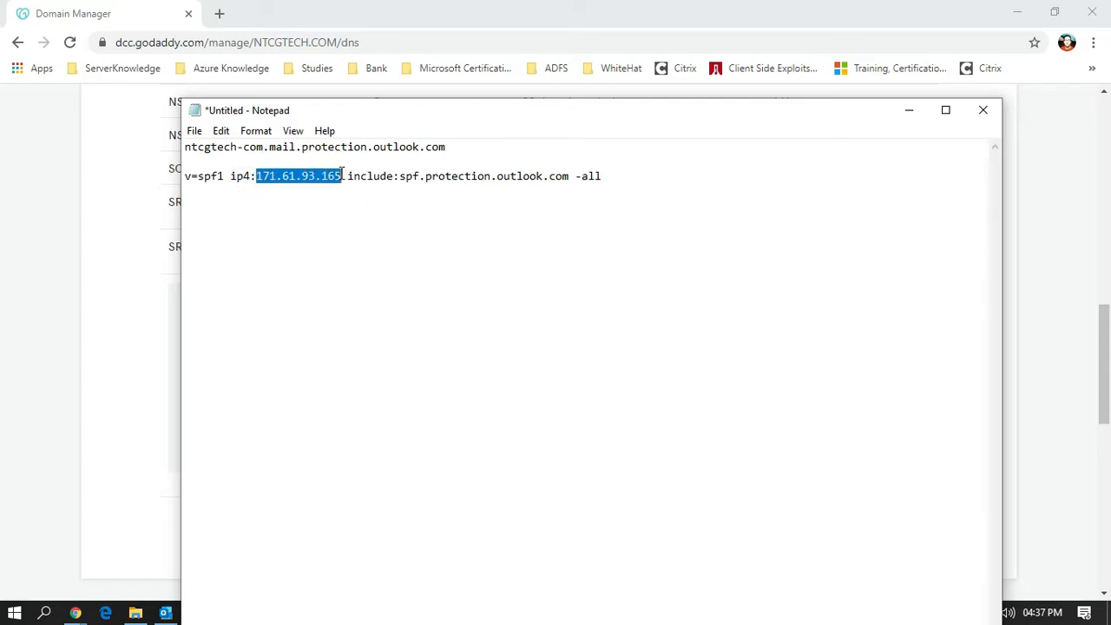
left_click(379, 185)
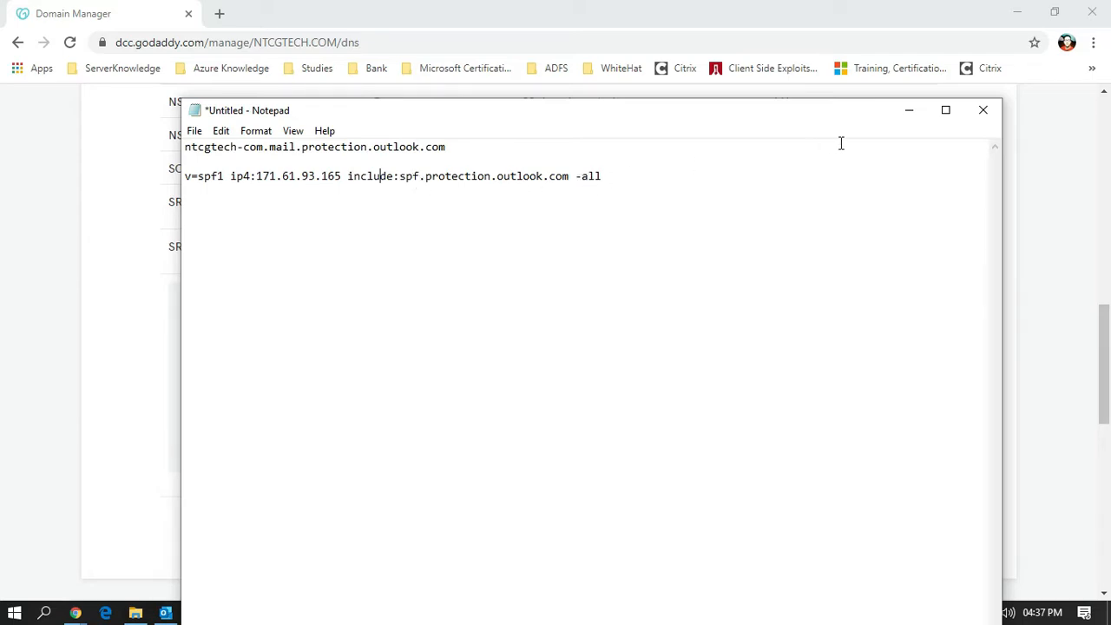
left_click(899, 117)
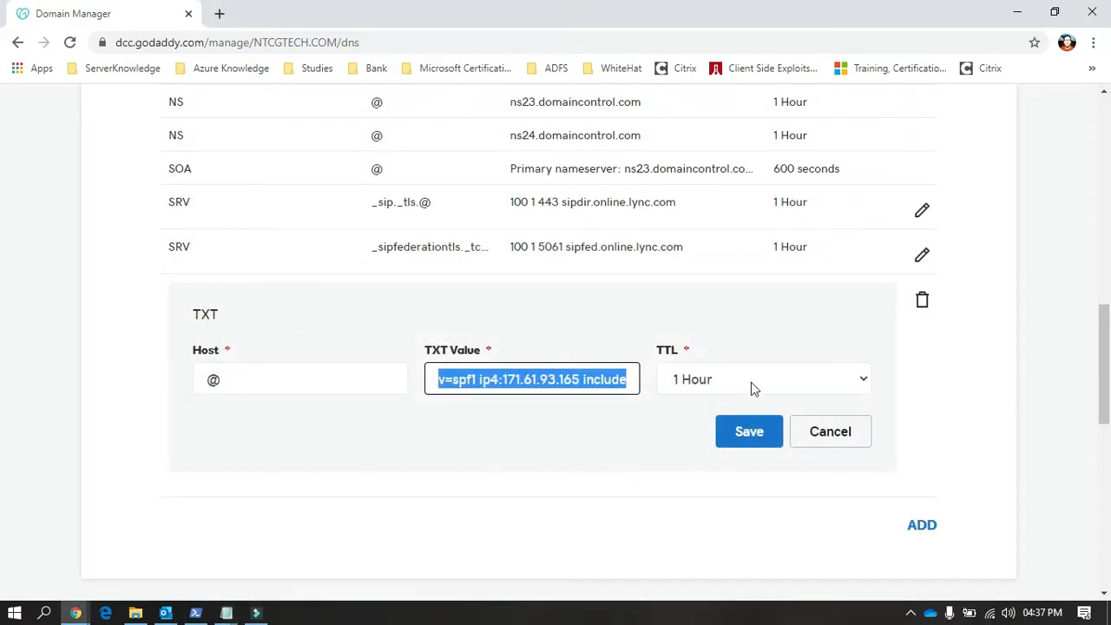
left_click(835, 440)
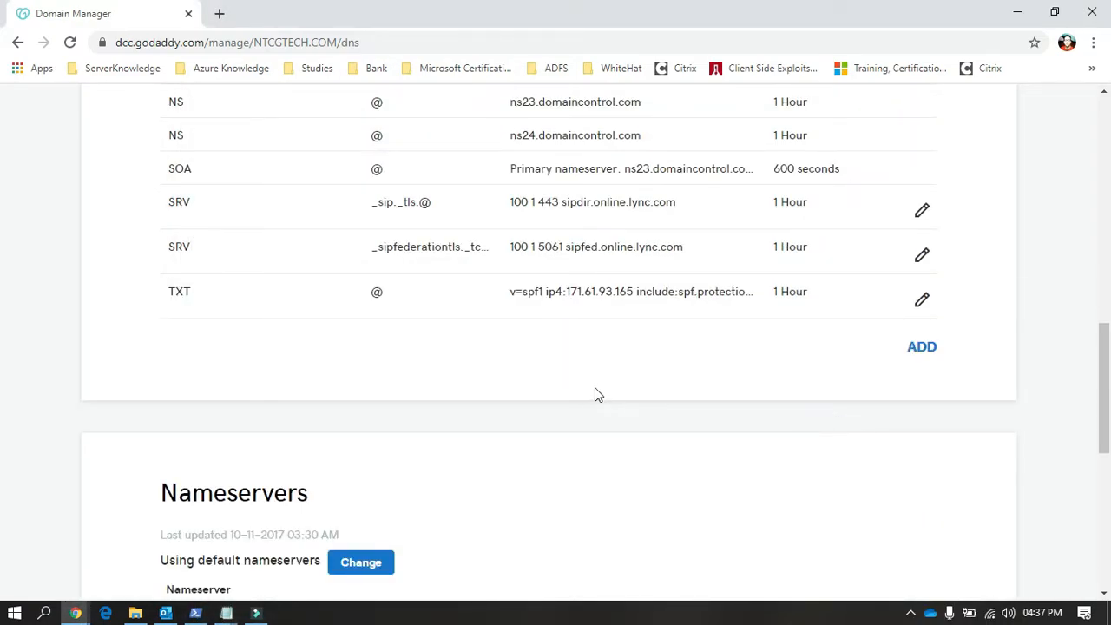
Step: Look over the domain's complete list of DNS records, from the CNAME entries to the TXT entry
scroll(595, 395, "up", 5)
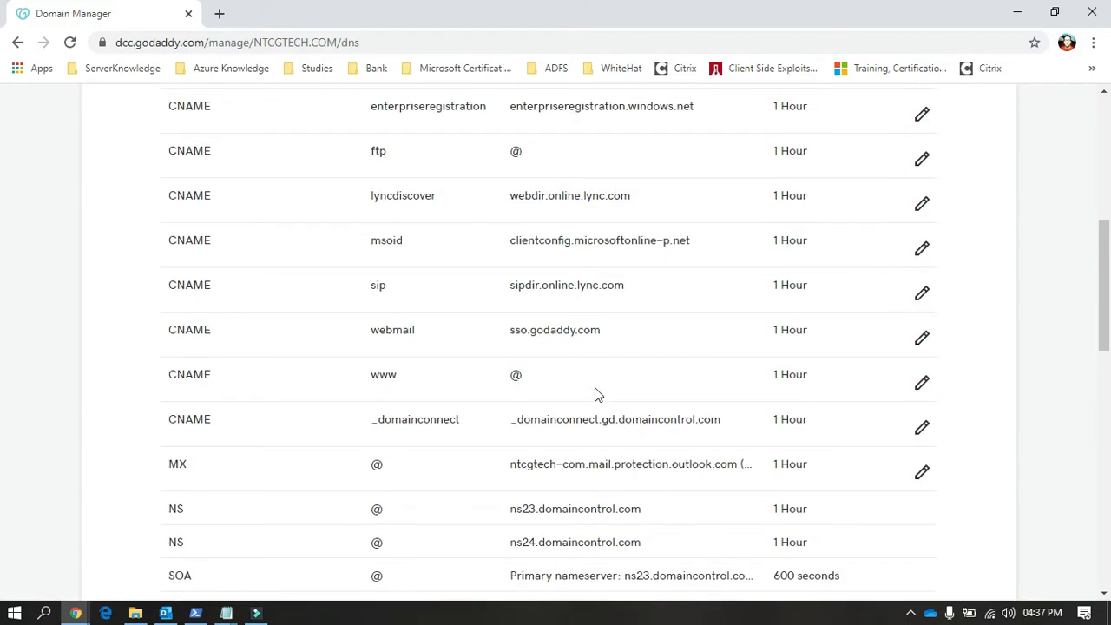
scroll(596, 393, "up", 1)
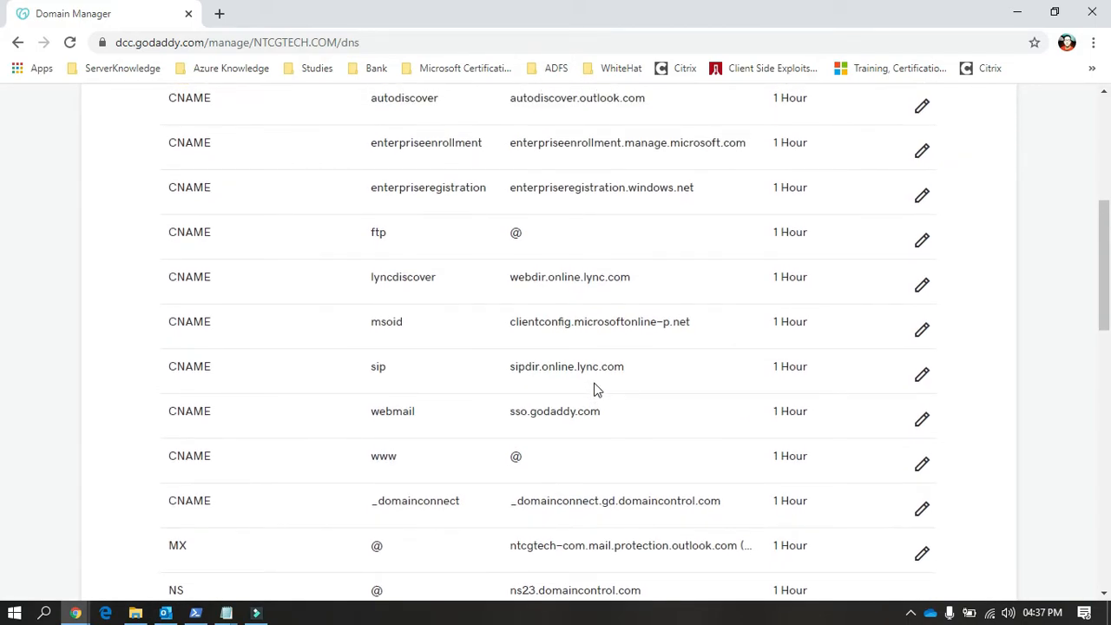
scroll(595, 391, "up", 2)
scroll(595, 390, "down", 7)
scroll(595, 390, "down", 2)
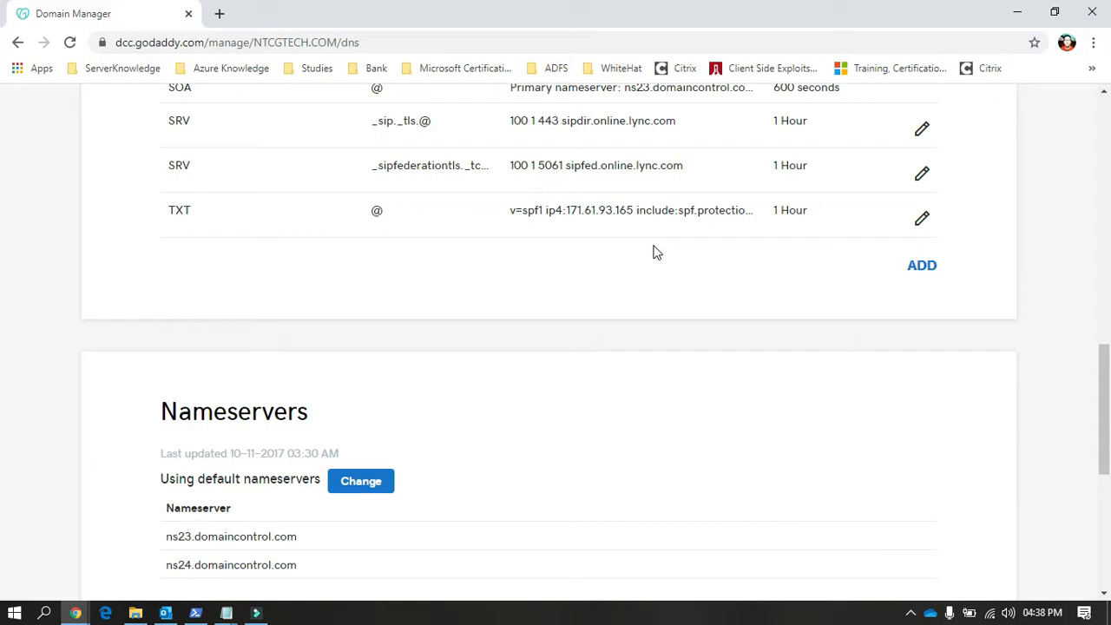
scroll(656, 252, "up", 8)
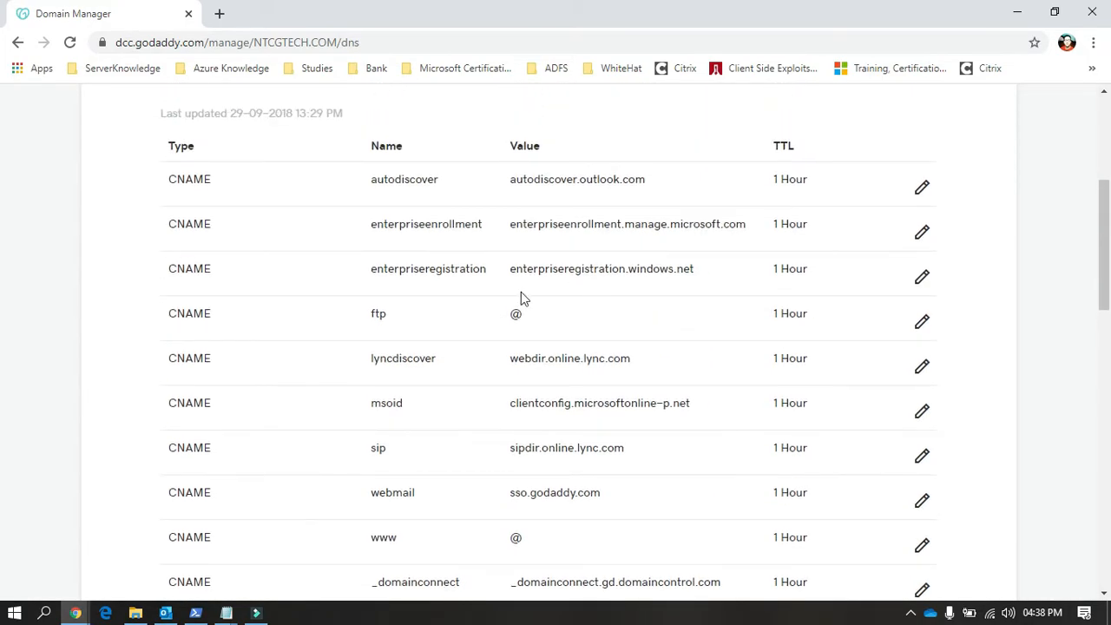
Step: Check the SMTP Relay connector in the Exchange admin center against the TXT record in GoDaddy DNS, ending in the Exchange admin center
mouse_move(75, 613)
left_click(68, 569)
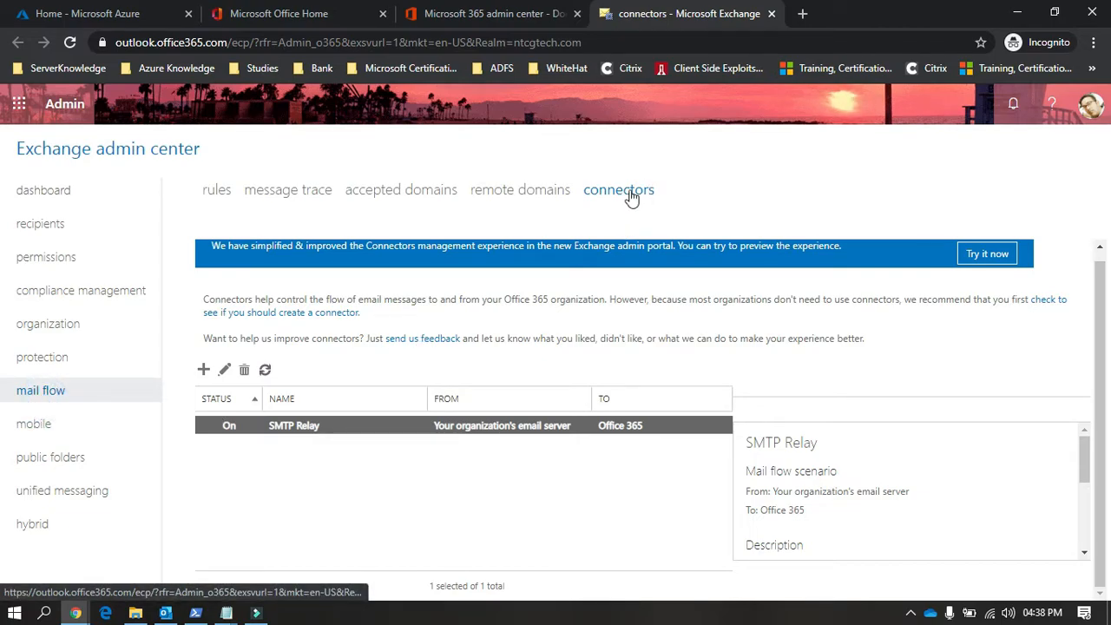
left_click(80, 614)
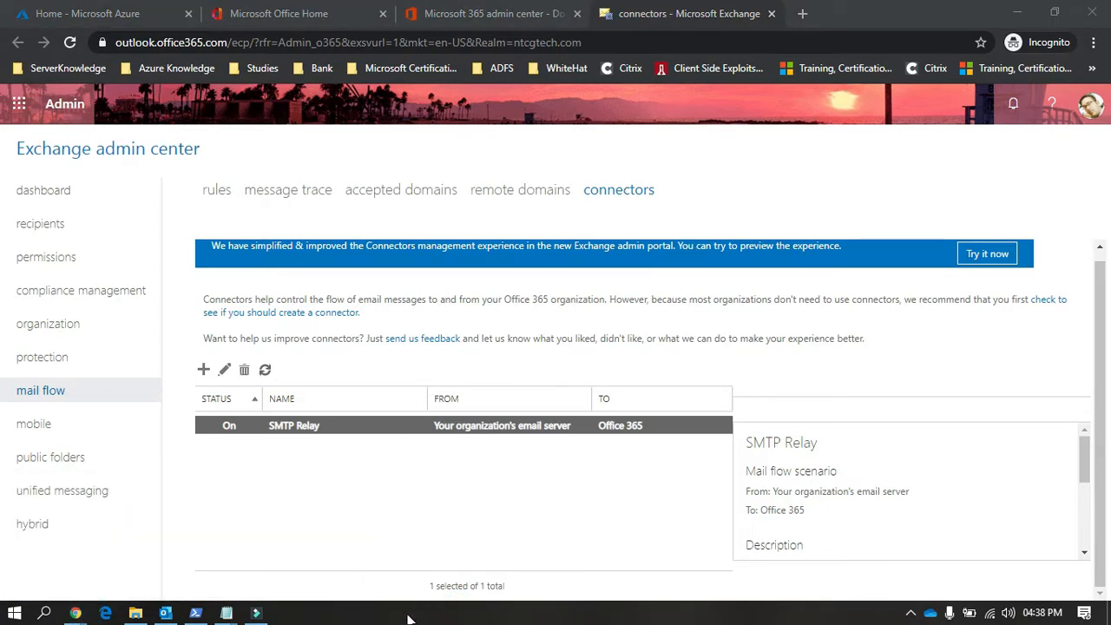
mouse_move(75, 613)
left_click(211, 570)
scroll(490, 417, "down", 5)
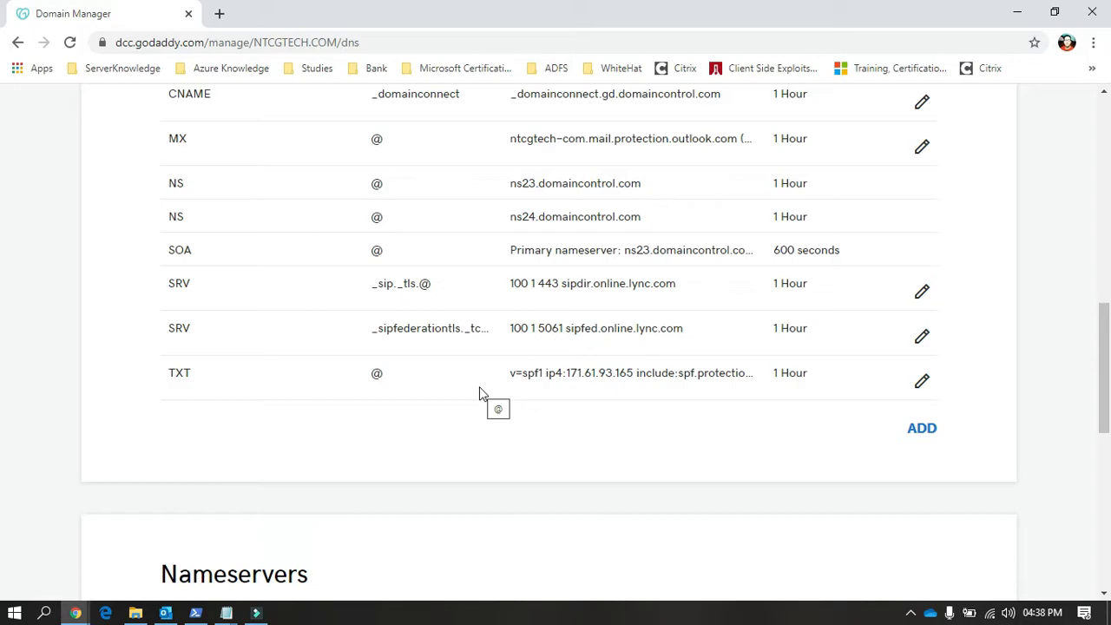
left_click(1017, 12)
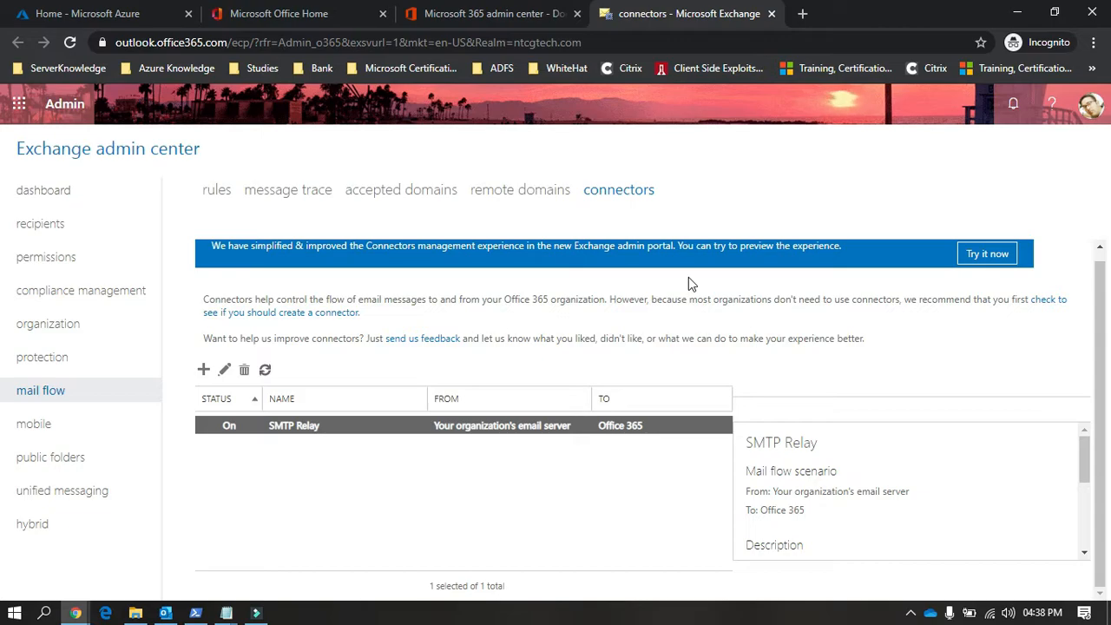
Step: Show the recipient mailboxes in the Exchange admin center and bring the administrator PowerShell window up over them
left_click(57, 234)
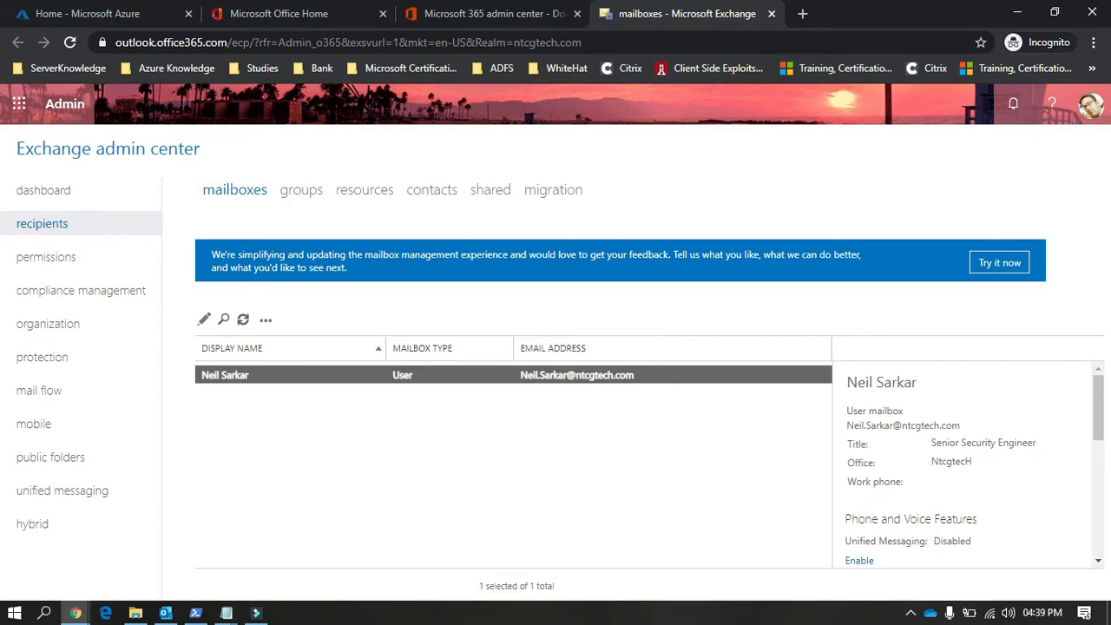
left_click(195, 612)
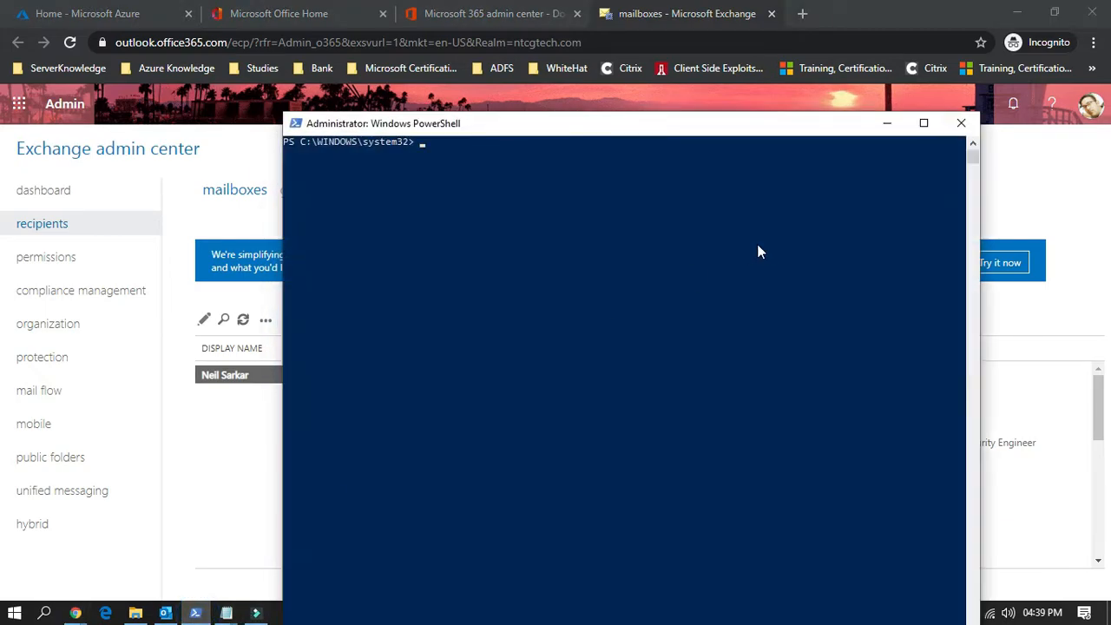
left_click_drag(640, 131, 657, 108)
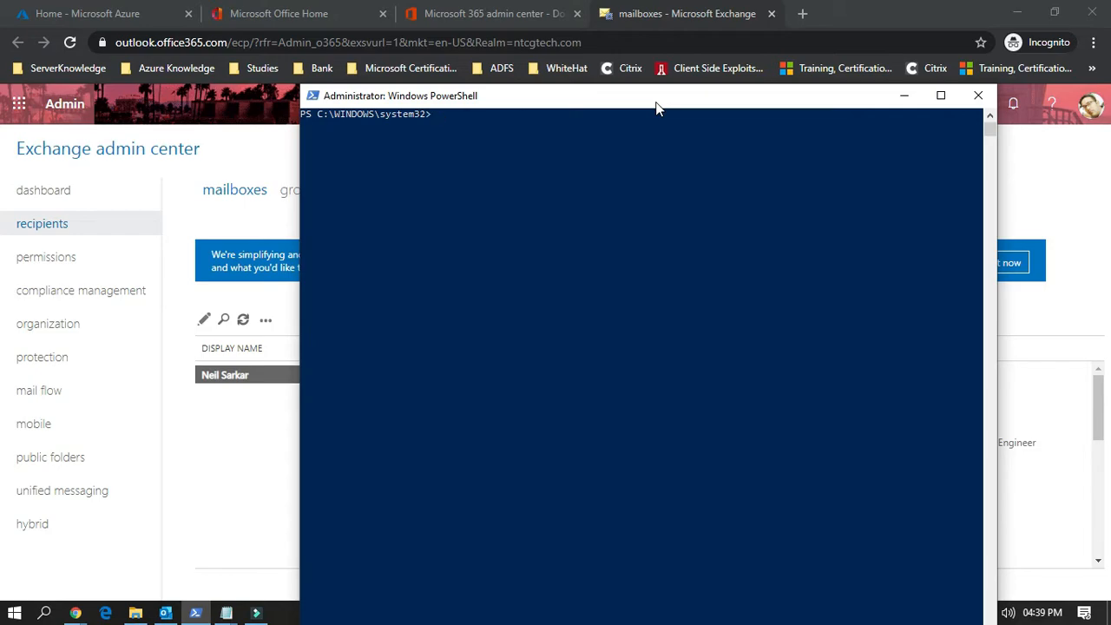
left_click_drag(657, 109, 657, 94)
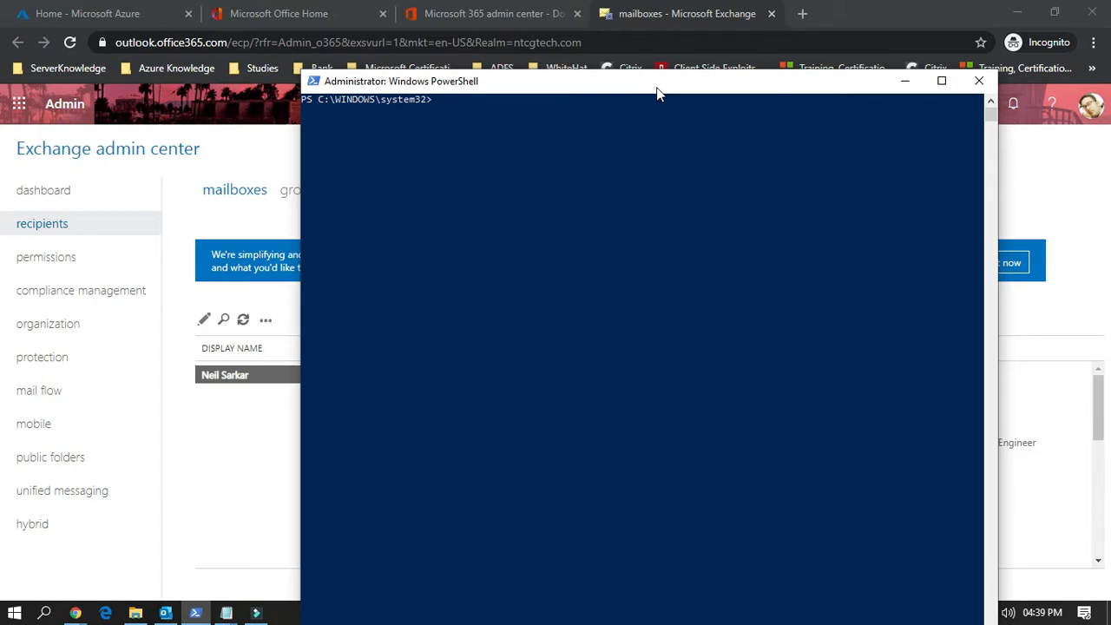
left_click(224, 434)
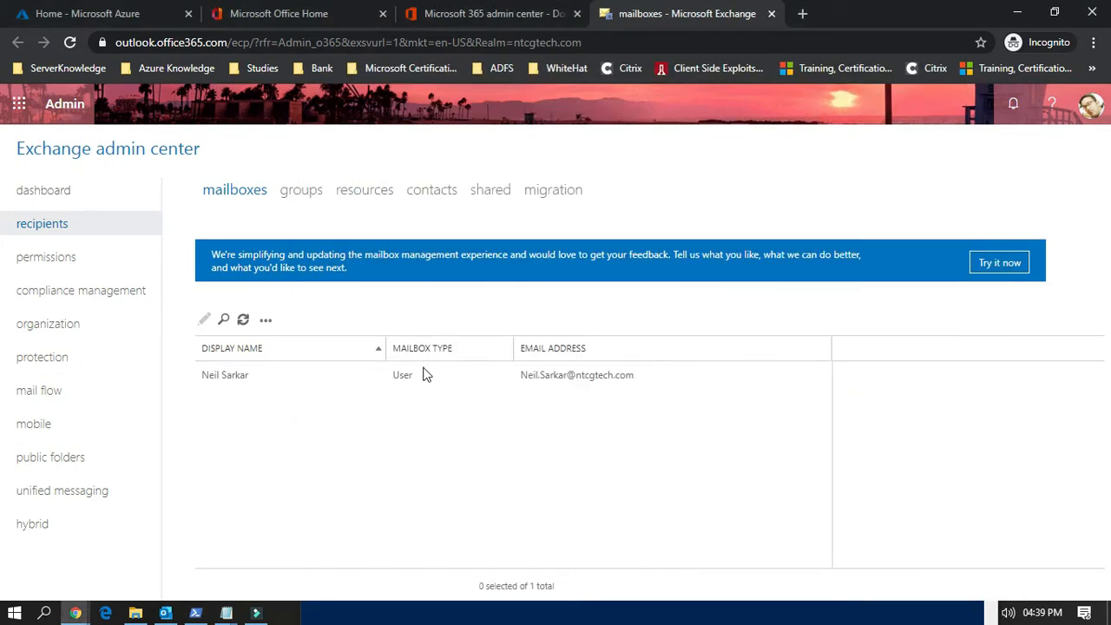
left_click(241, 186)
left_click(192, 614)
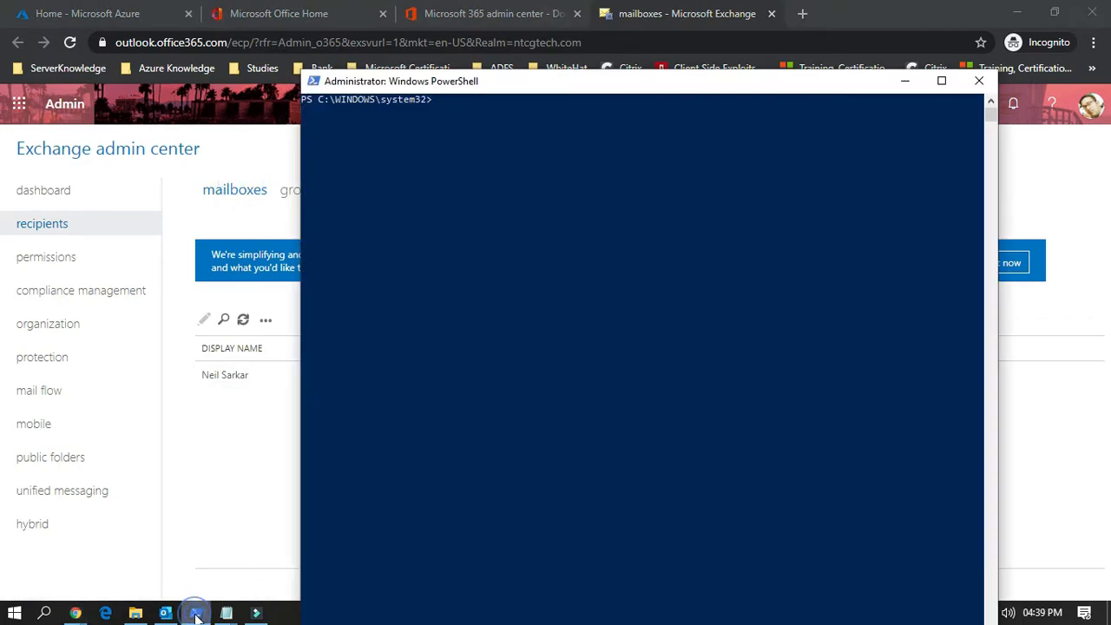
left_click_drag(541, 88, 513, 75)
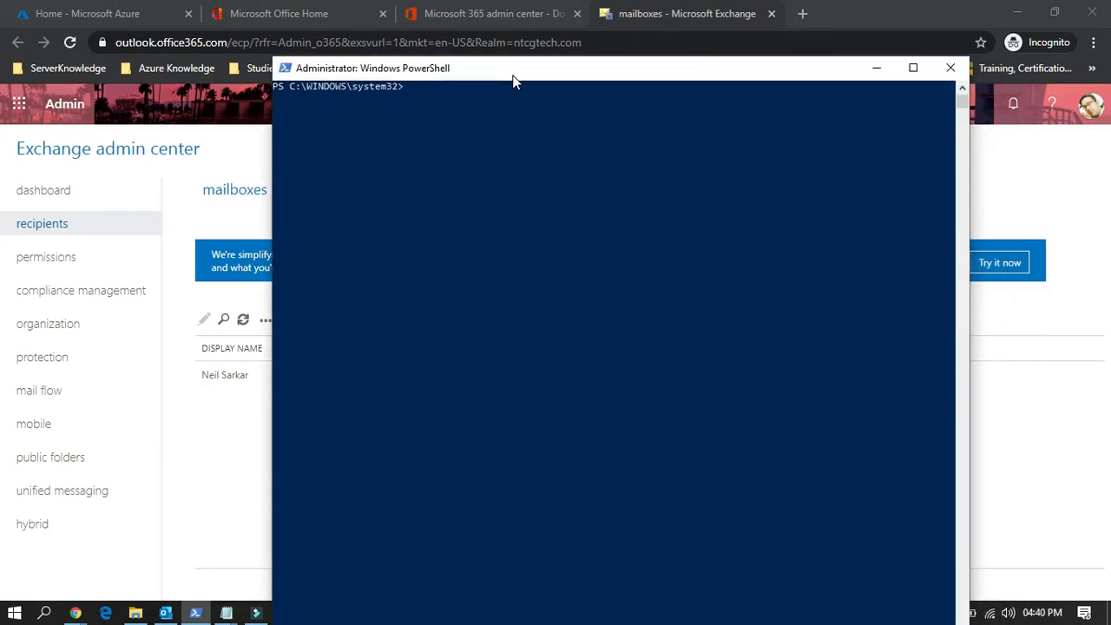
Step: Look through the Send-MailMessage commands saved in the MYIP note and minimise the note
left_click(225, 611)
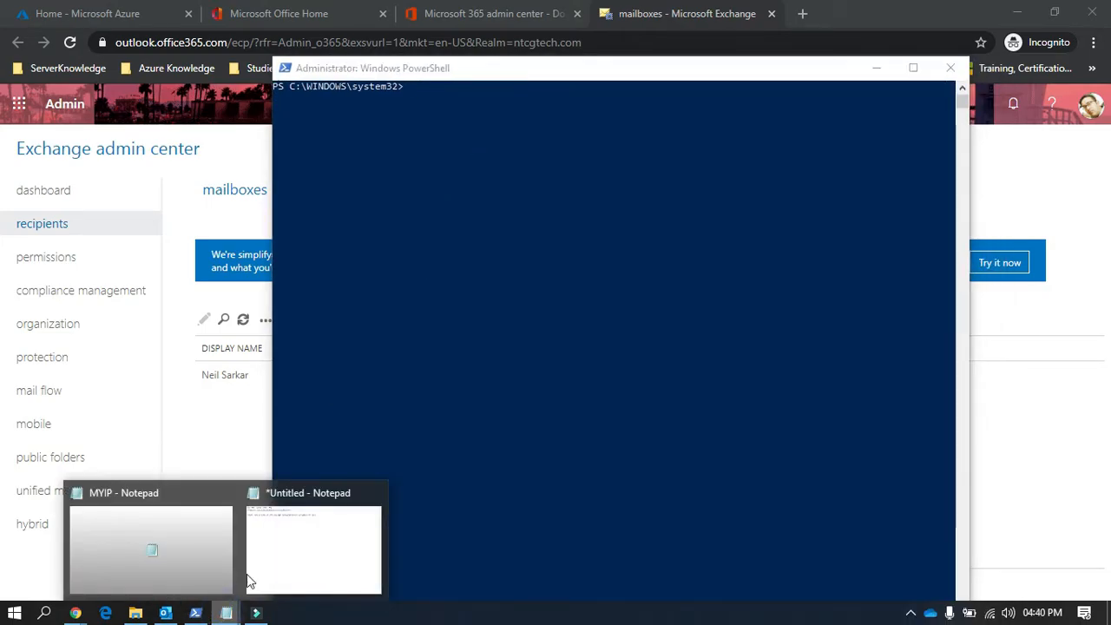
left_click(151, 547)
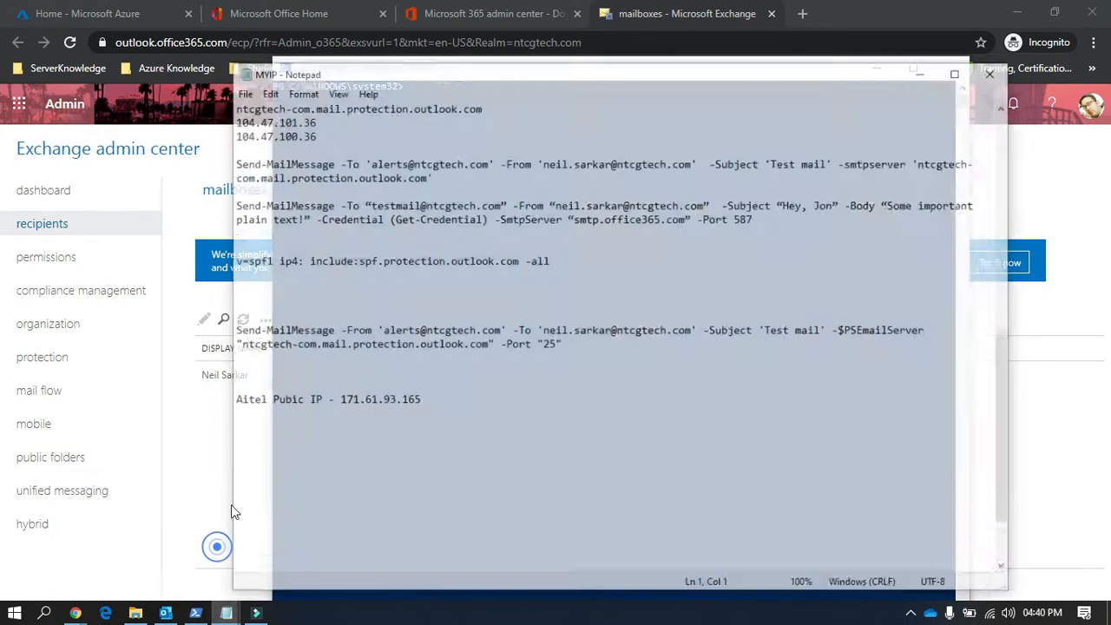
scroll(455, 250, "up", 3)
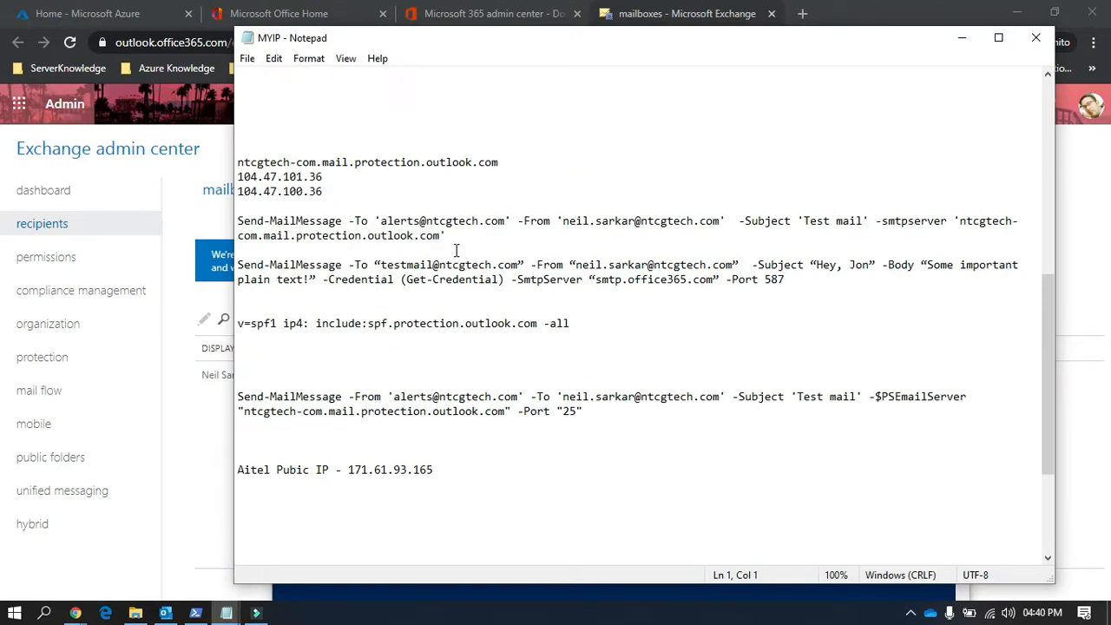
left_click(961, 37)
Step: Recall the Send-MailMessage command with subject 'Test mail' and server ntcgtech-com.mail.protection.outlook.com in PowerShell and copy it below the SPF line in the untitled note
key("Up")
key("Up")
key("Up")
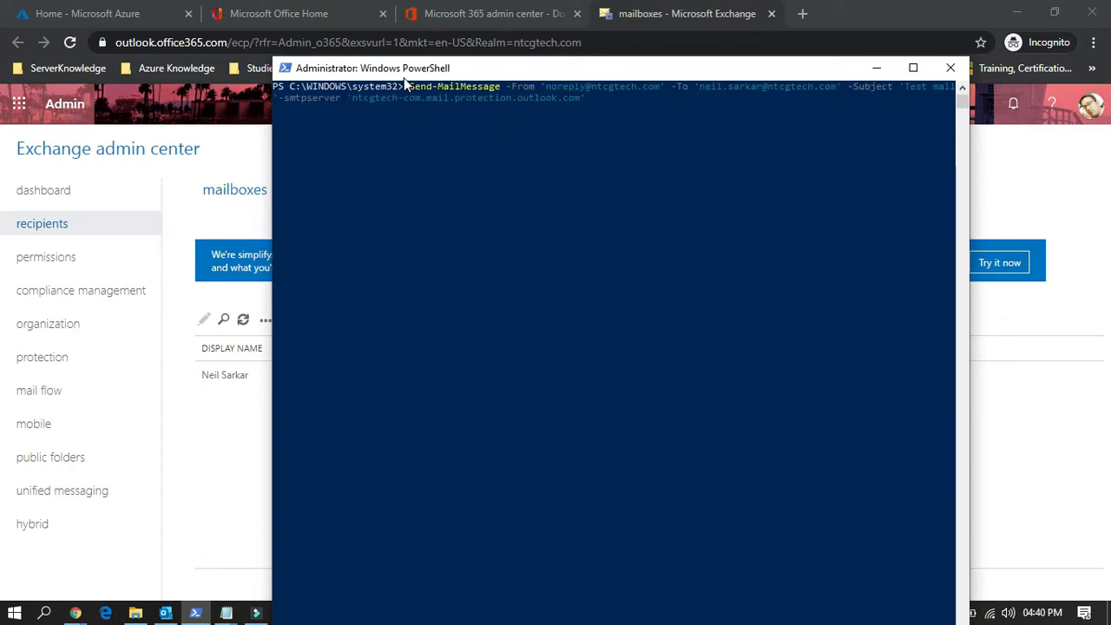
left_click_drag(411, 90, 586, 100)
key("ctrl+c")
left_click(231, 614)
left_click(292, 556)
left_click(645, 175)
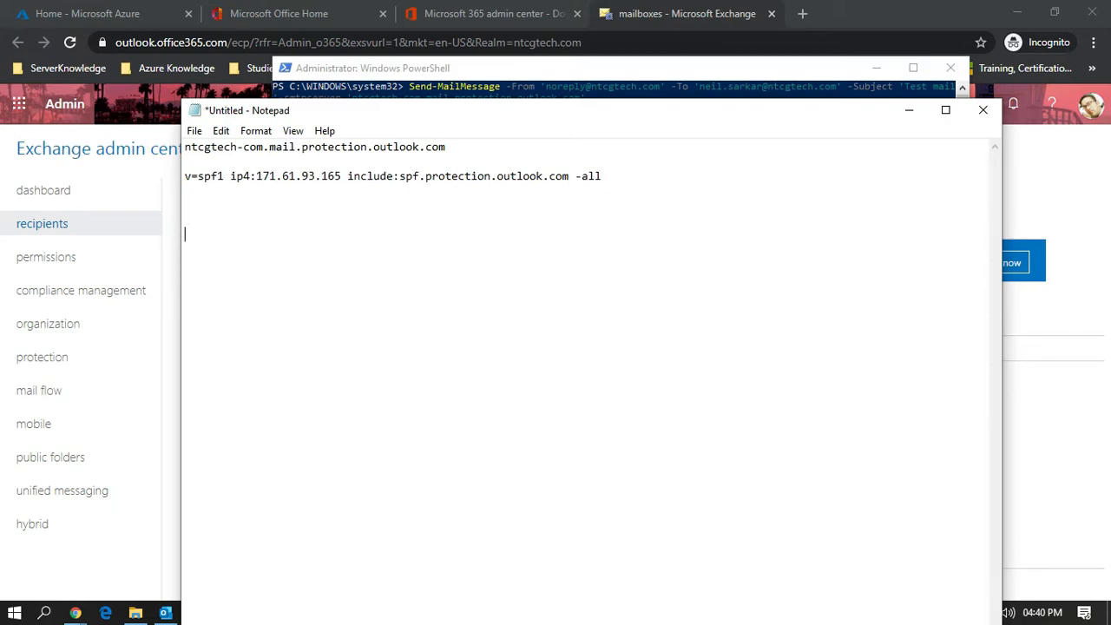
key("ctrl+v")
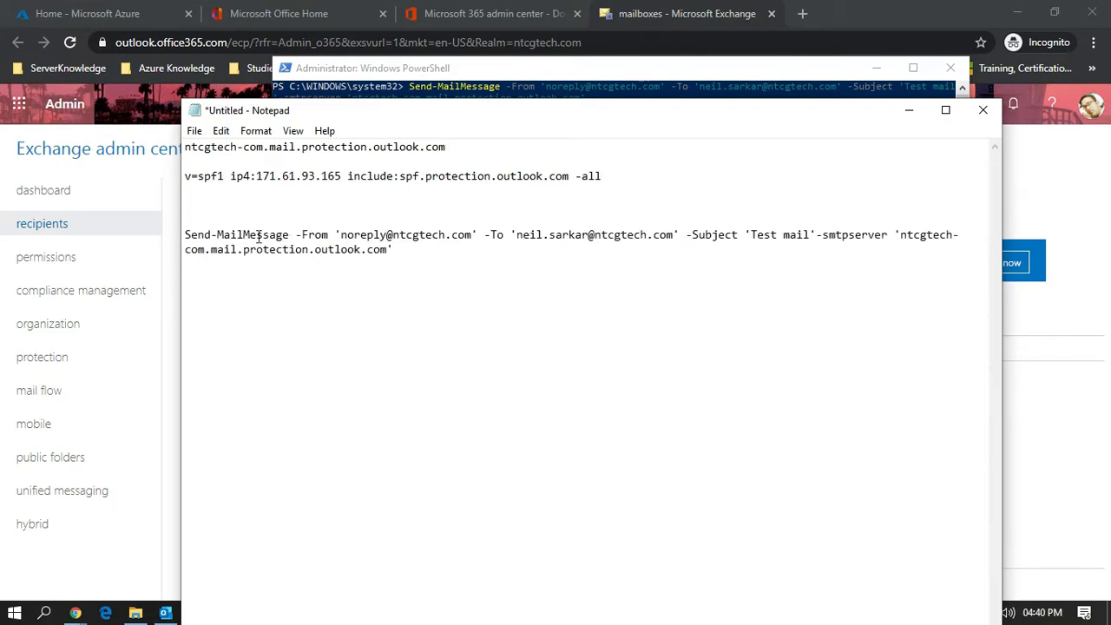
Step: Arrange the untitled note below the PowerShell command line and examine the Send-MailMessage sender, recipient, subject and SMTP server parameters
left_click(909, 110)
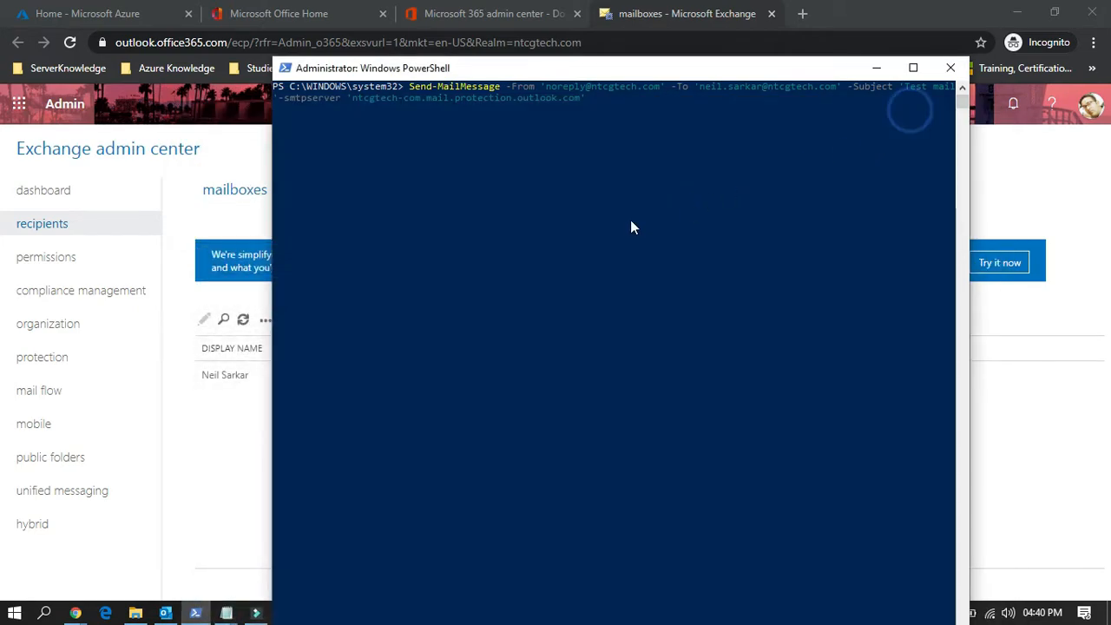
left_click(226, 613)
left_click(278, 577)
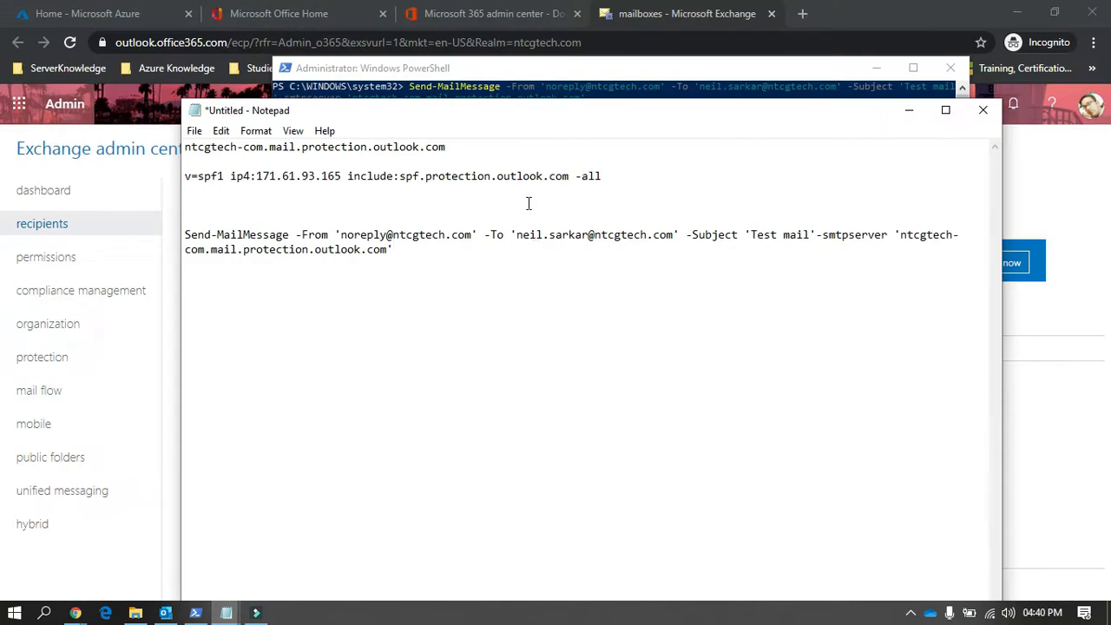
left_click_drag(538, 118, 570, 166)
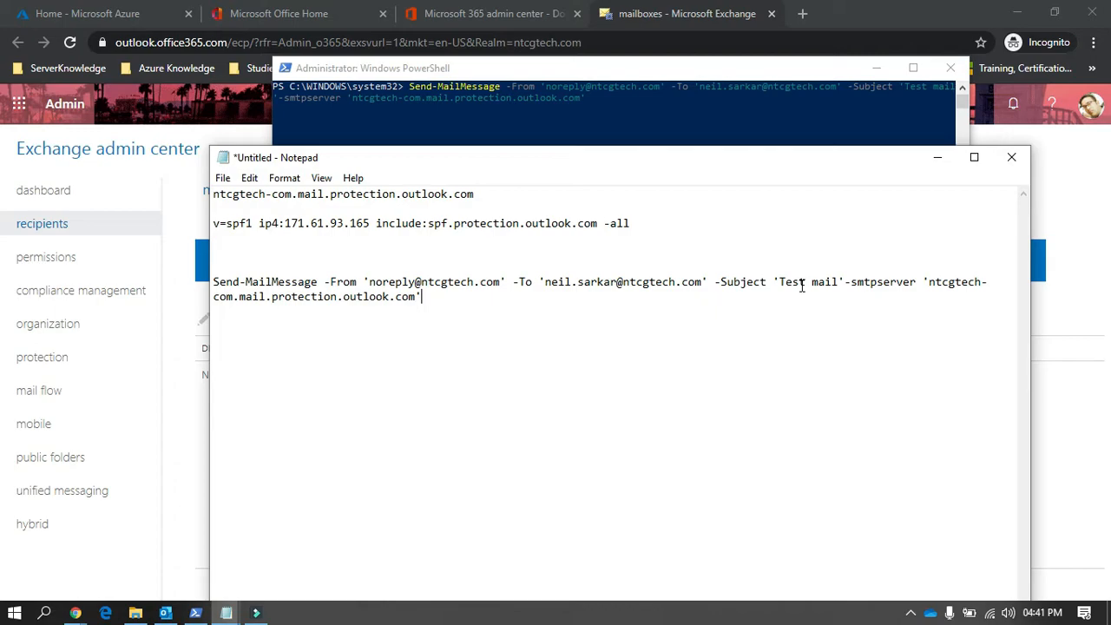
Step: Change the subject in the note's Send-MailMessage command to 'This is a Test going on for SMTP relay'
left_click_drag(780, 282, 838, 281)
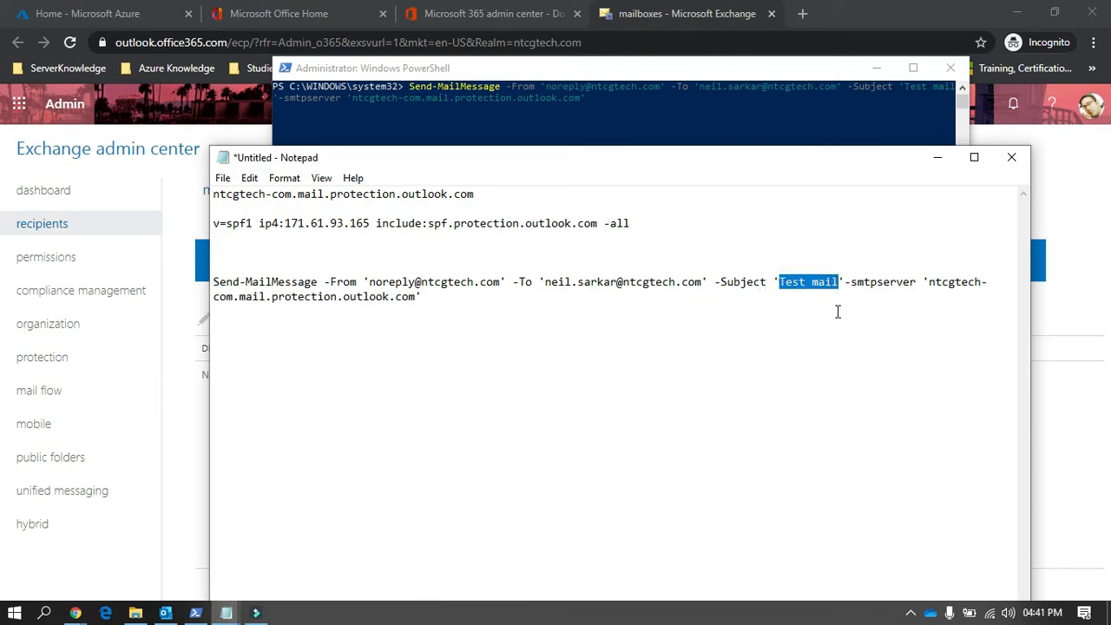
type("This a")
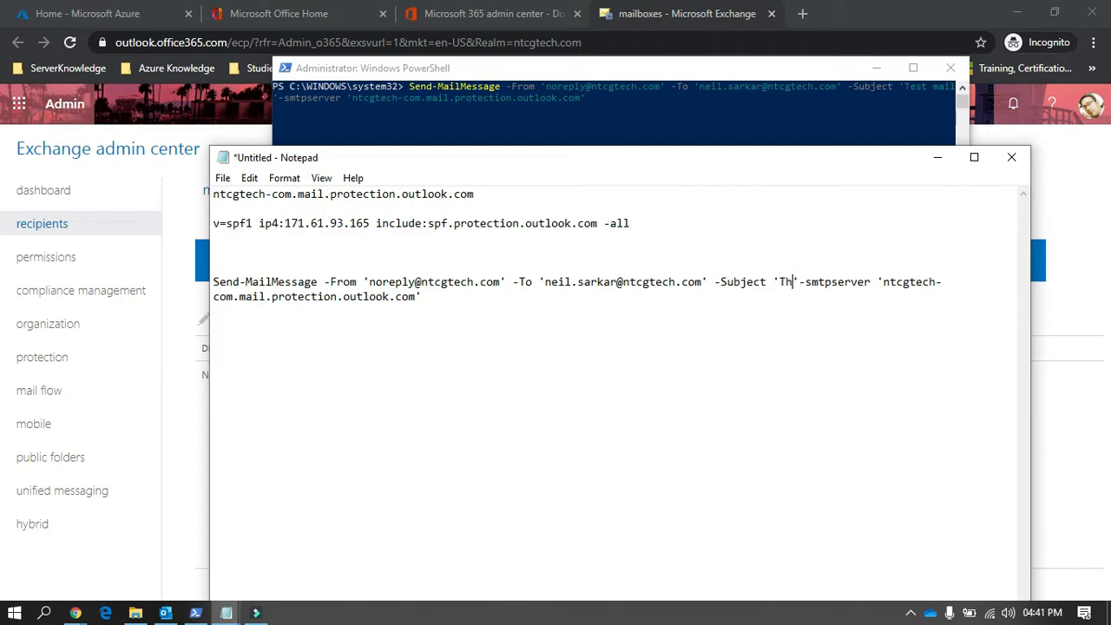
key("BackSpace")
type("is a Test going on")
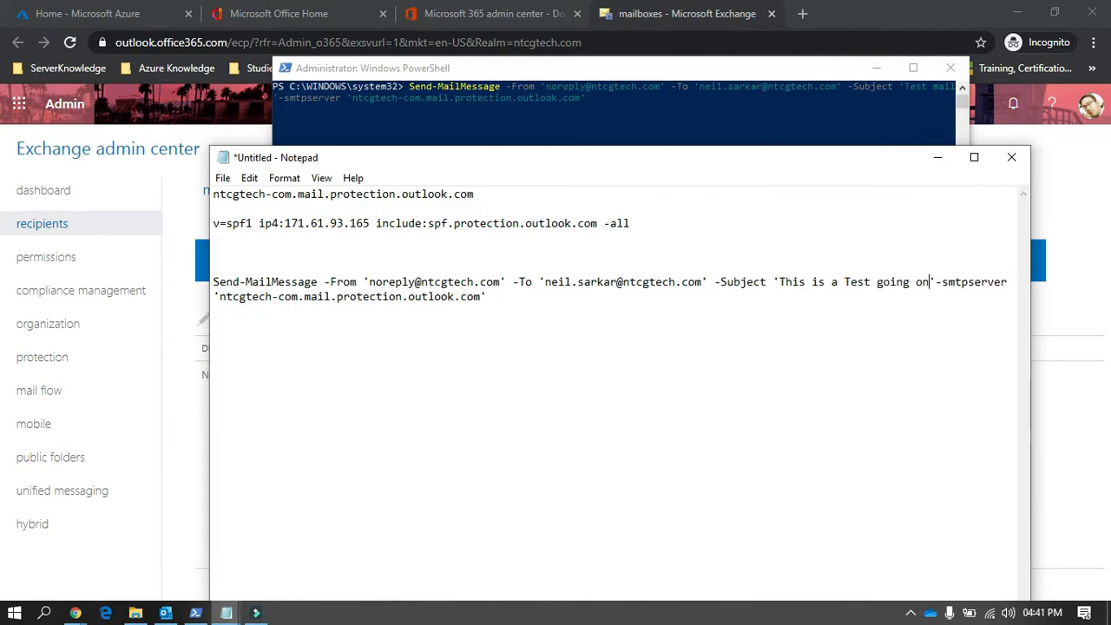
type(" for relay")
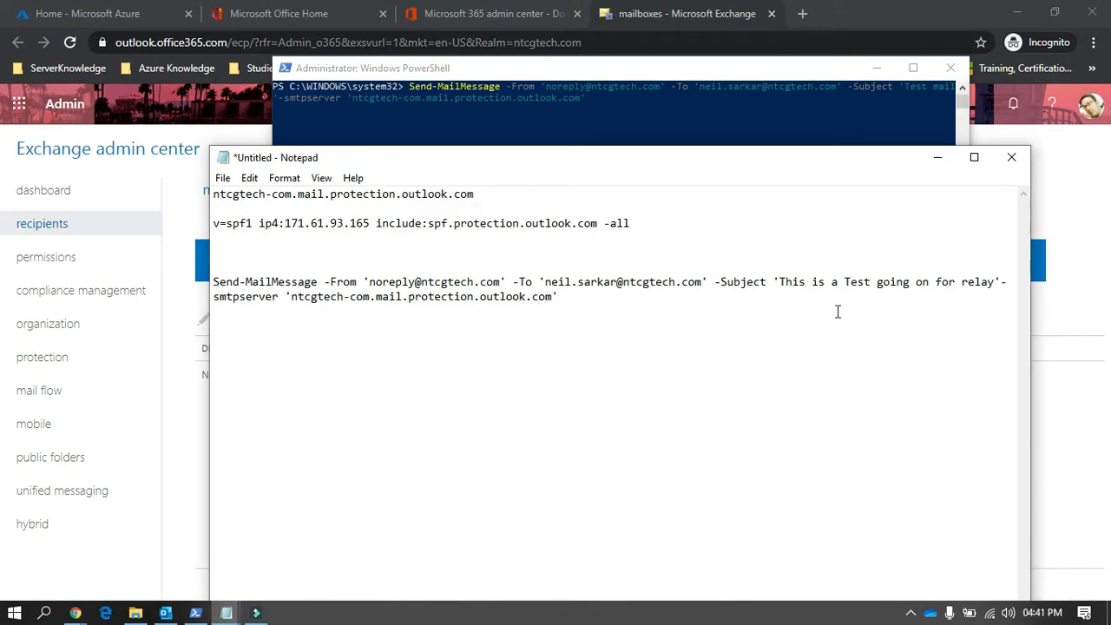
left_click(960, 282)
type("SMTP")
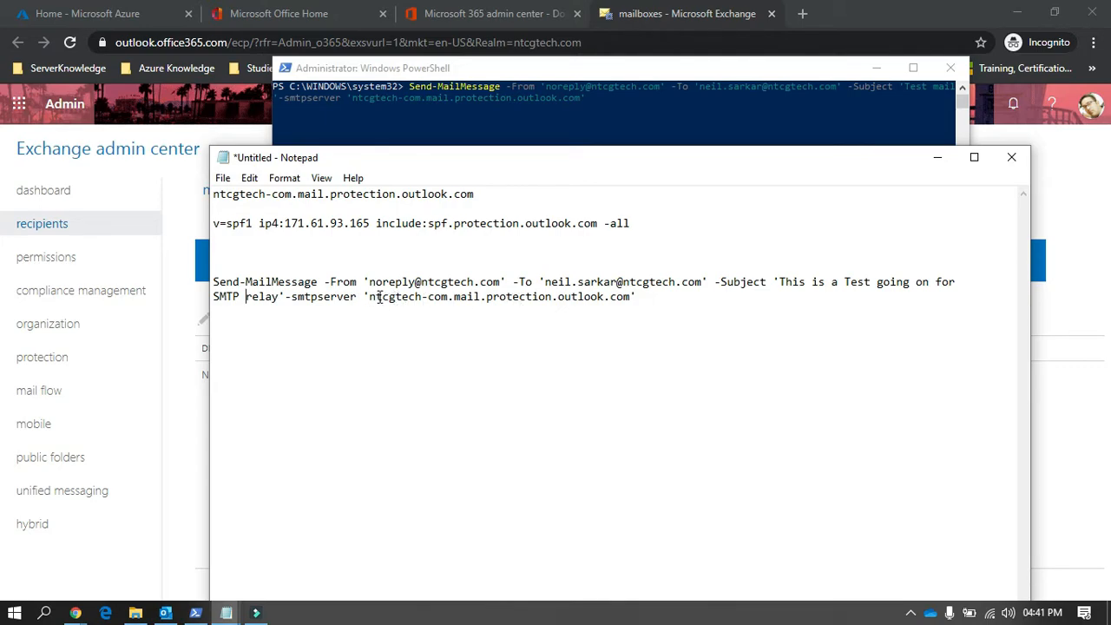
Step: Check the SMTP server value, copy the whole edited Send-MailMessage command from the untitled note, and clear PowerShell off the screen
left_click_drag(371, 297, 634, 297)
left_click(636, 296)
left_click_drag(216, 282, 635, 308)
right_click(558, 288)
left_click(605, 338)
left_click(499, 134)
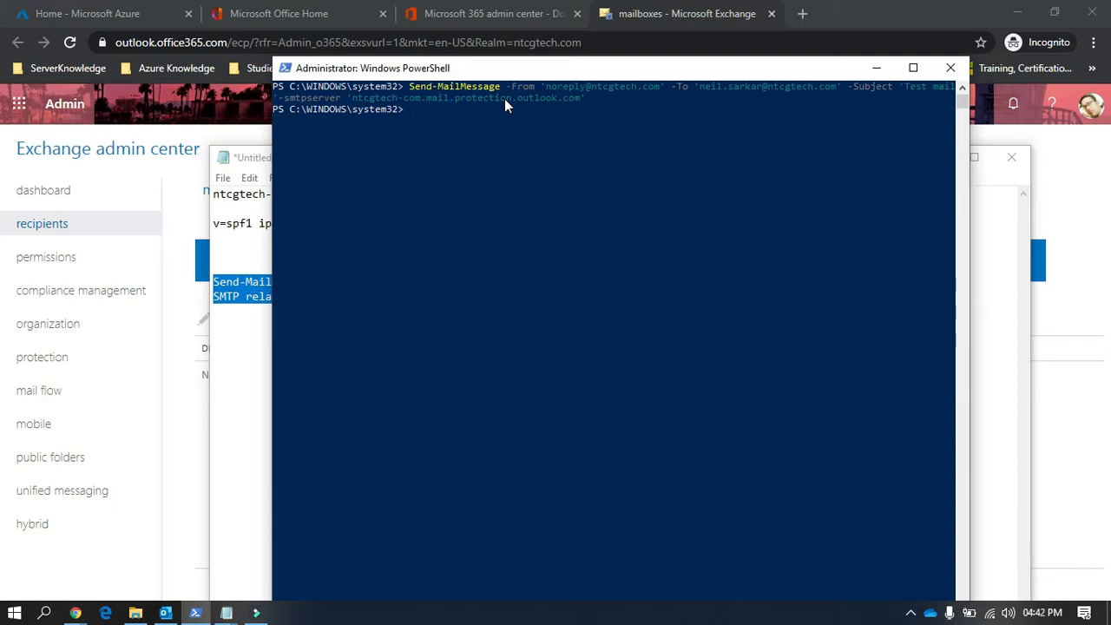
left_click(875, 68)
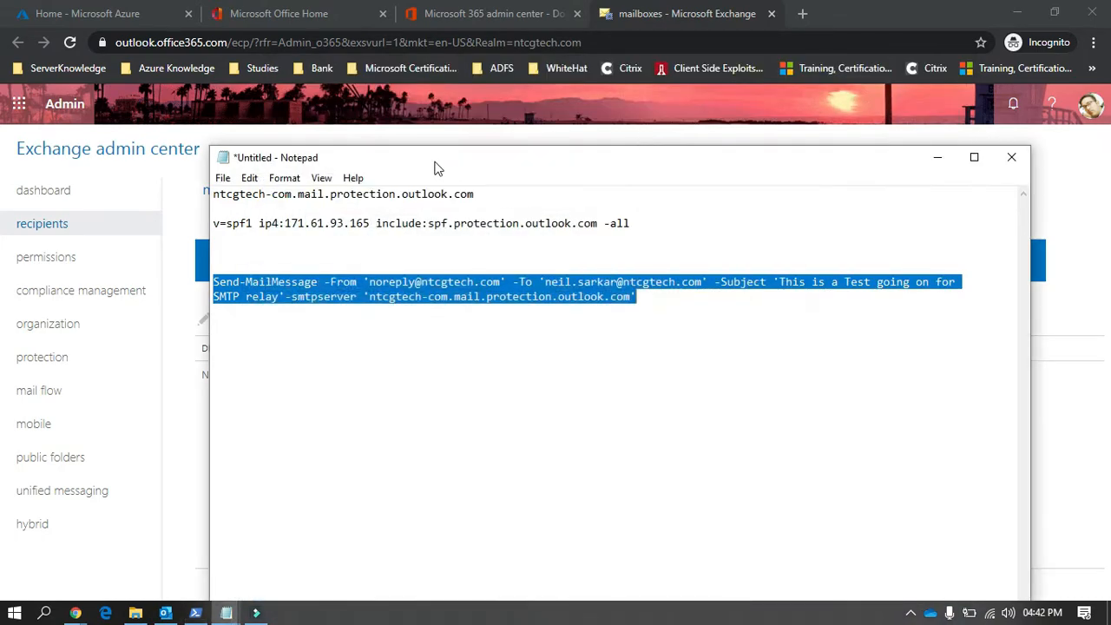
Step: Open the Outlook mailbox from the Microsoft Office home page and display the newest 'Test mail' message in the inbox
left_click(147, 12)
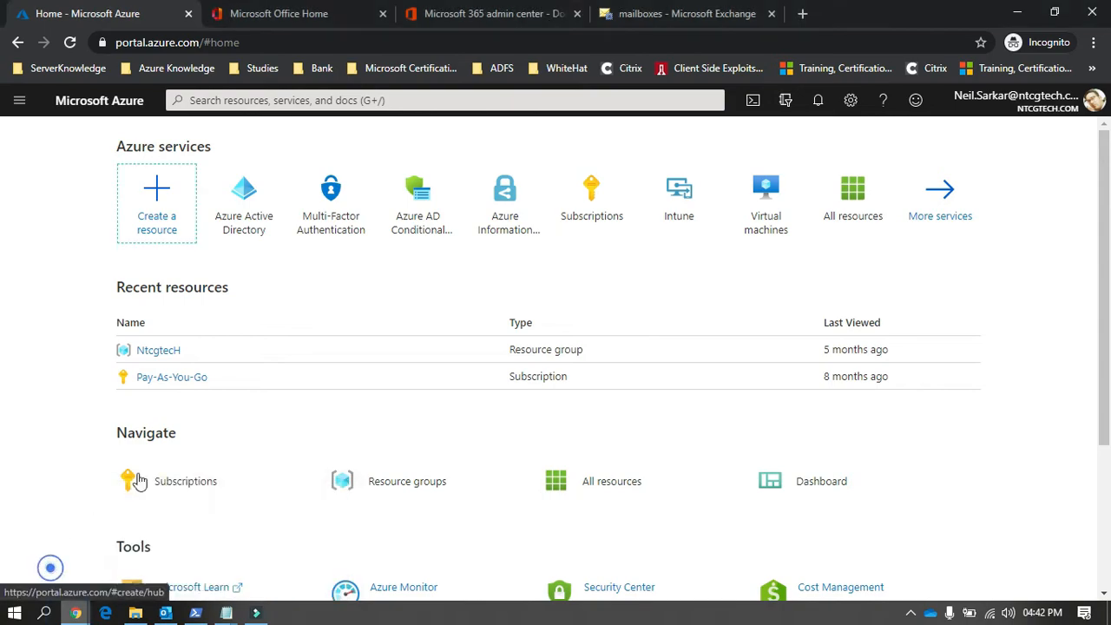
left_click(473, 10)
left_click(279, 10)
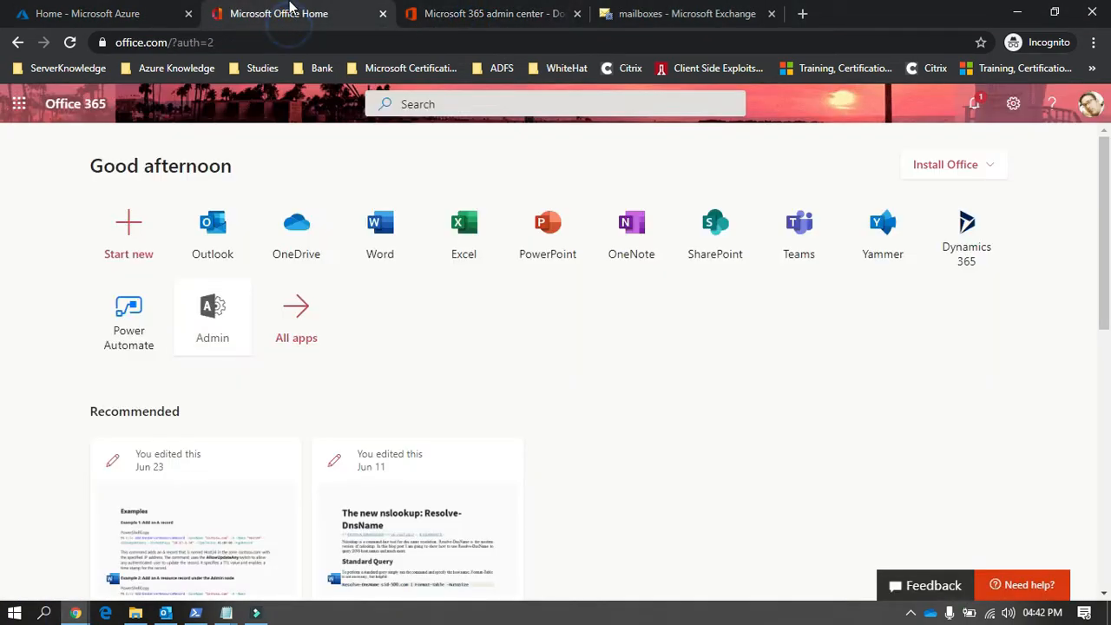
left_click(211, 236)
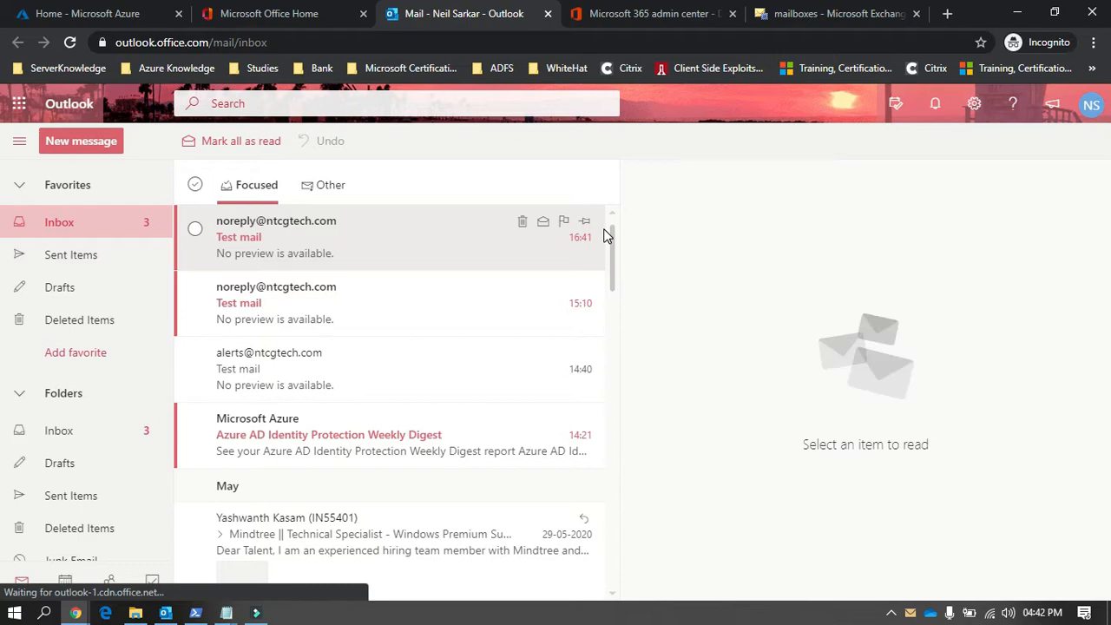
left_click(283, 245)
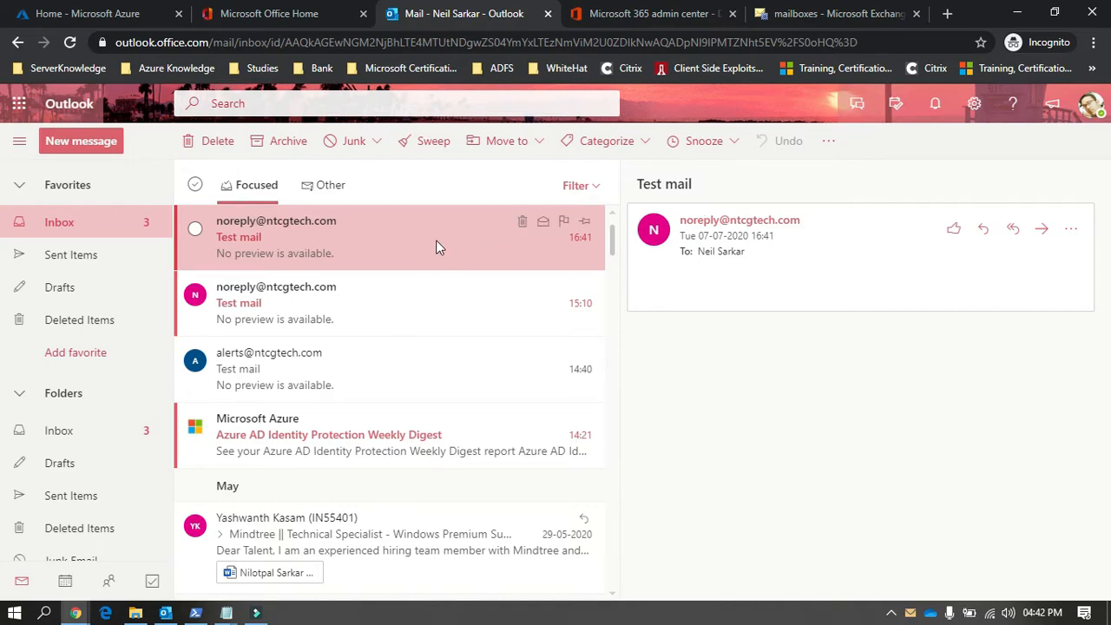
Step: Delete the 15:10 and 14:40 'Test mail' messages from the inbox and open the remaining 16:41 one
left_click(595, 306)
left_click(522, 286)
left_click(522, 287)
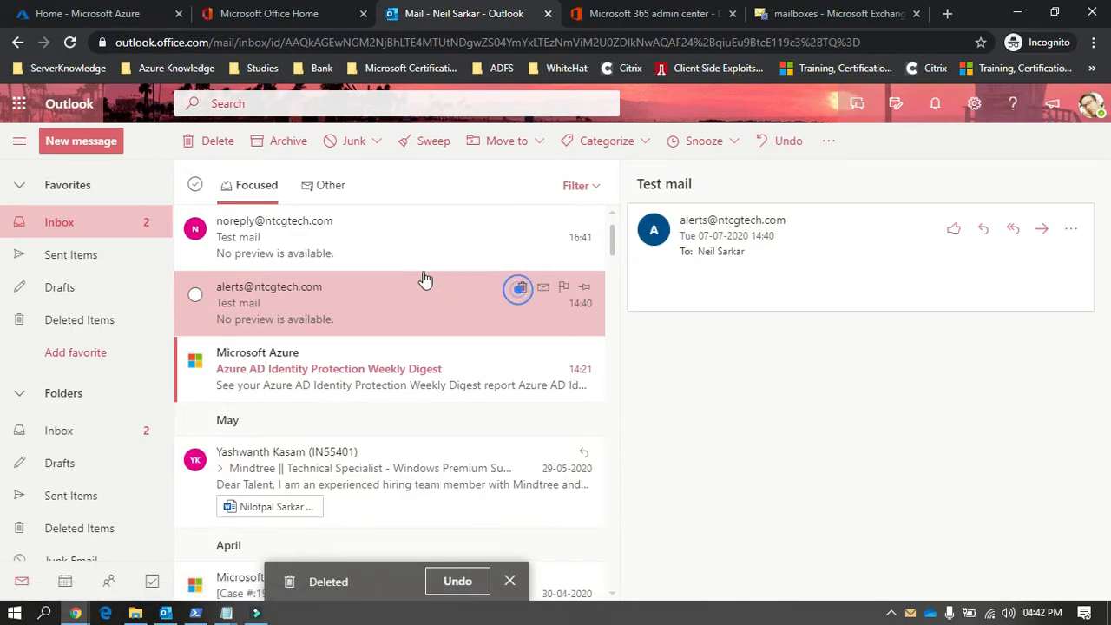
left_click(353, 235)
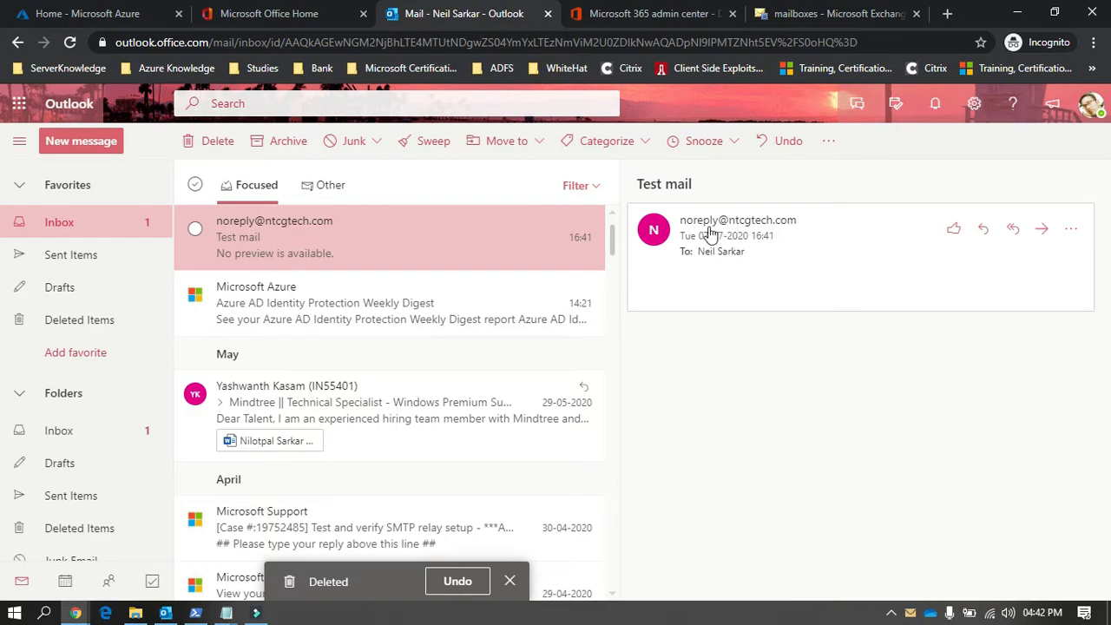
mouse_move(773, 234)
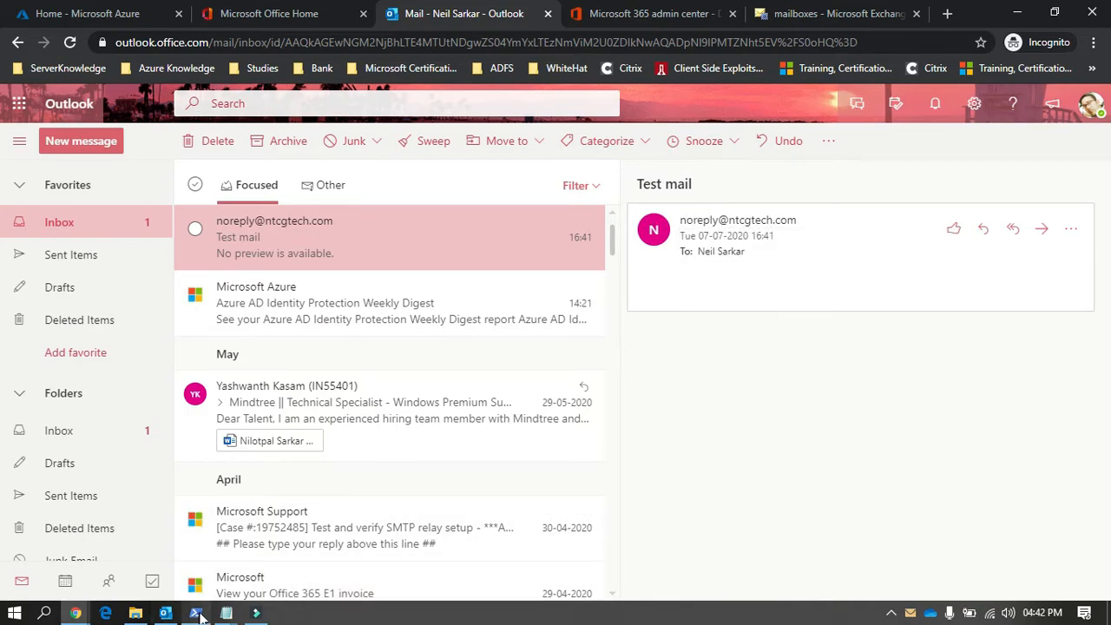
Step: Copy the edited Send-MailMessage command from the untitled note again and delete the remaining 'Test mail' message from the inbox
mouse_move(224, 614)
left_click(295, 543)
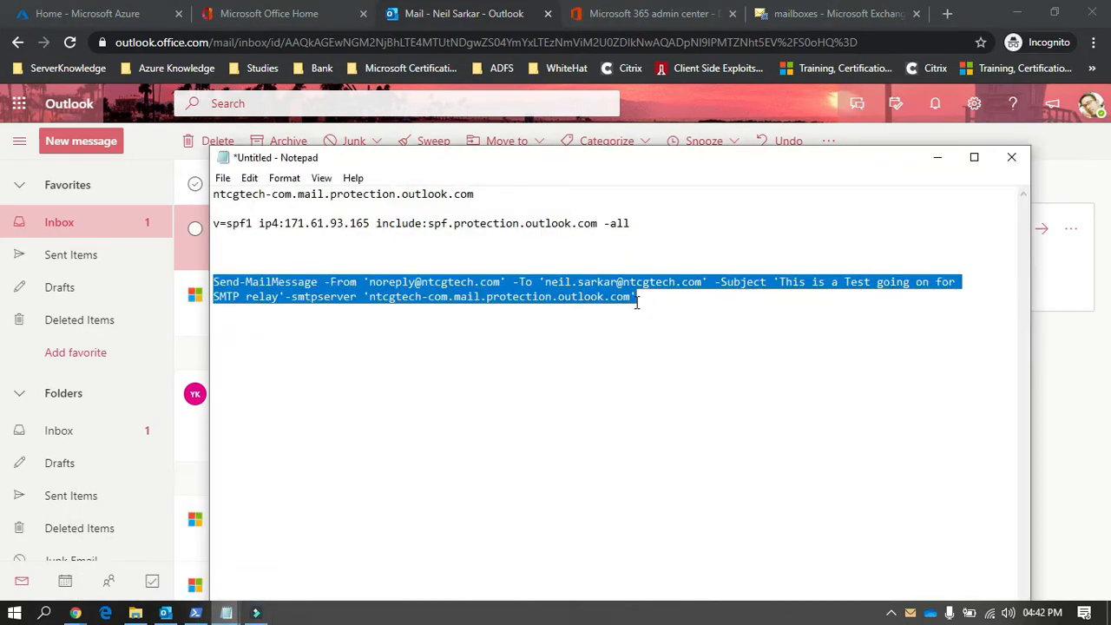
left_click_drag(734, 163, 761, 250)
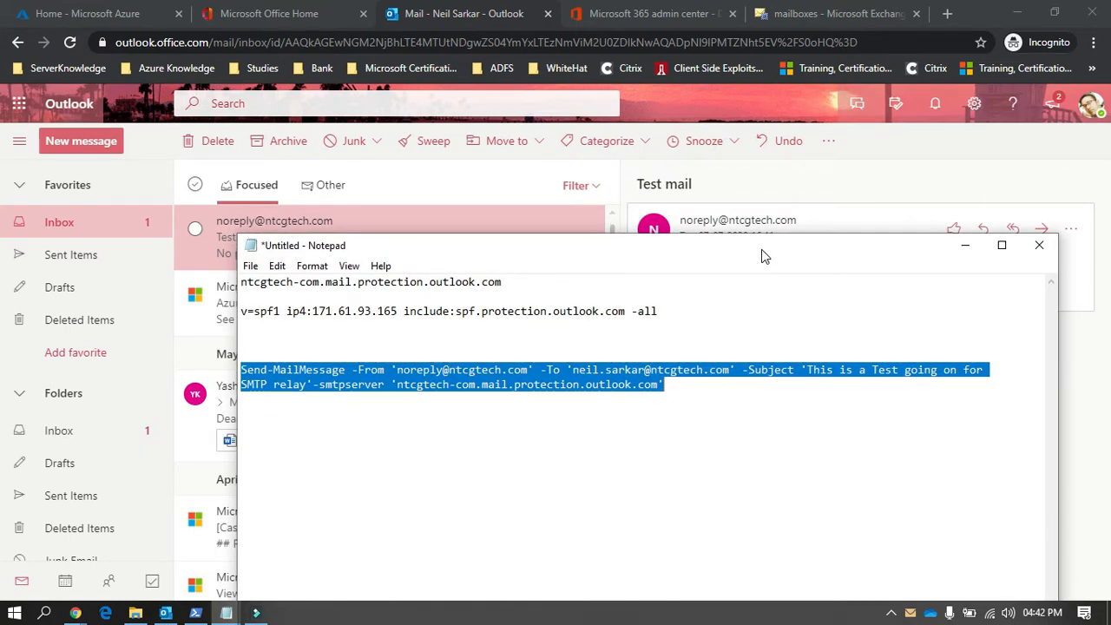
right_click(607, 362)
left_click(627, 179)
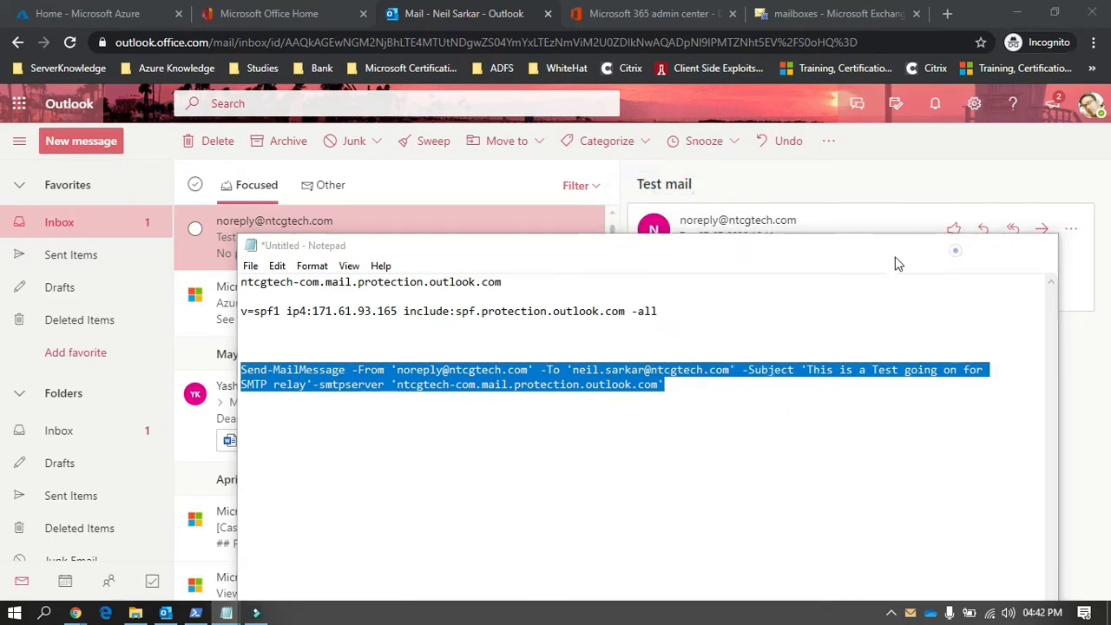
left_click(955, 249)
left_click(523, 221)
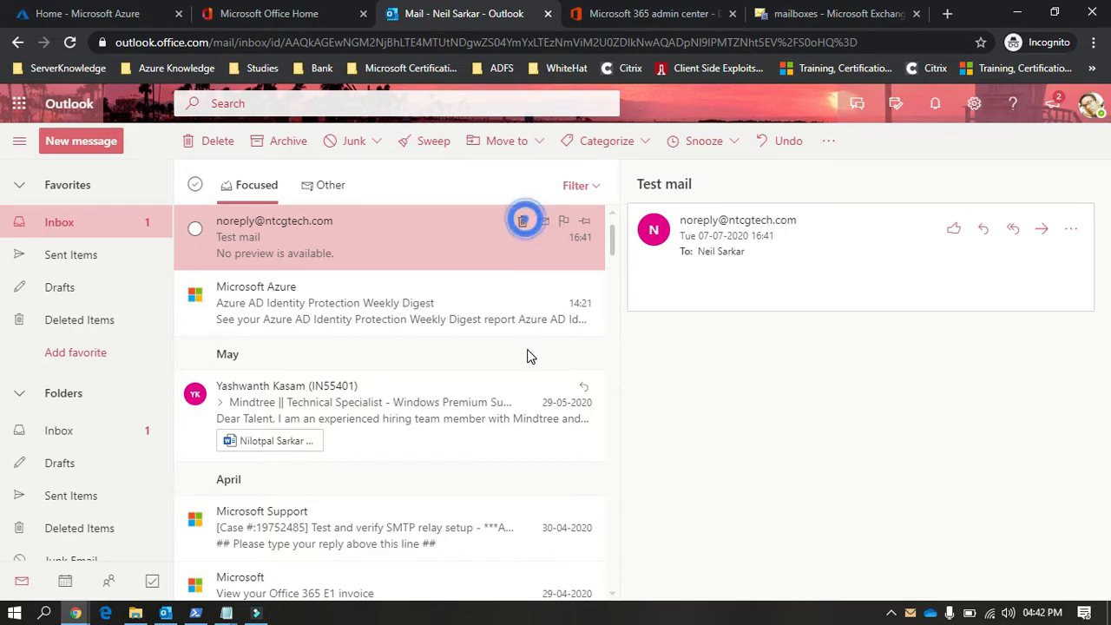
Step: Switch to the administrator PowerShell window and run the copied Send-MailMessage command with subject 'This is a Test going on for SMTP relay'
left_click(257, 613)
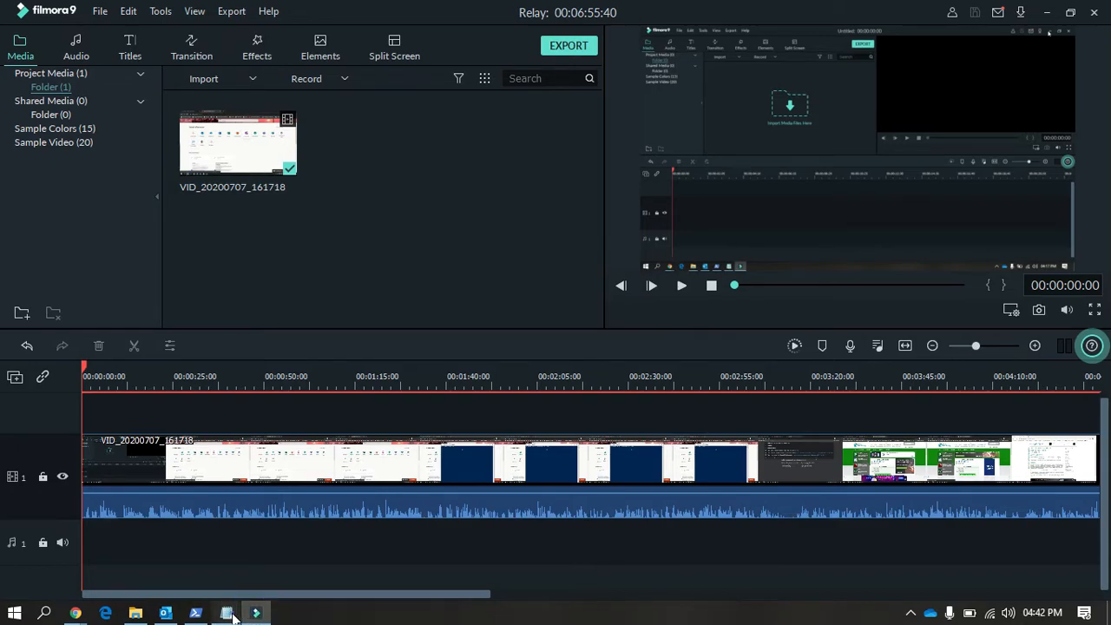
left_click(195, 612)
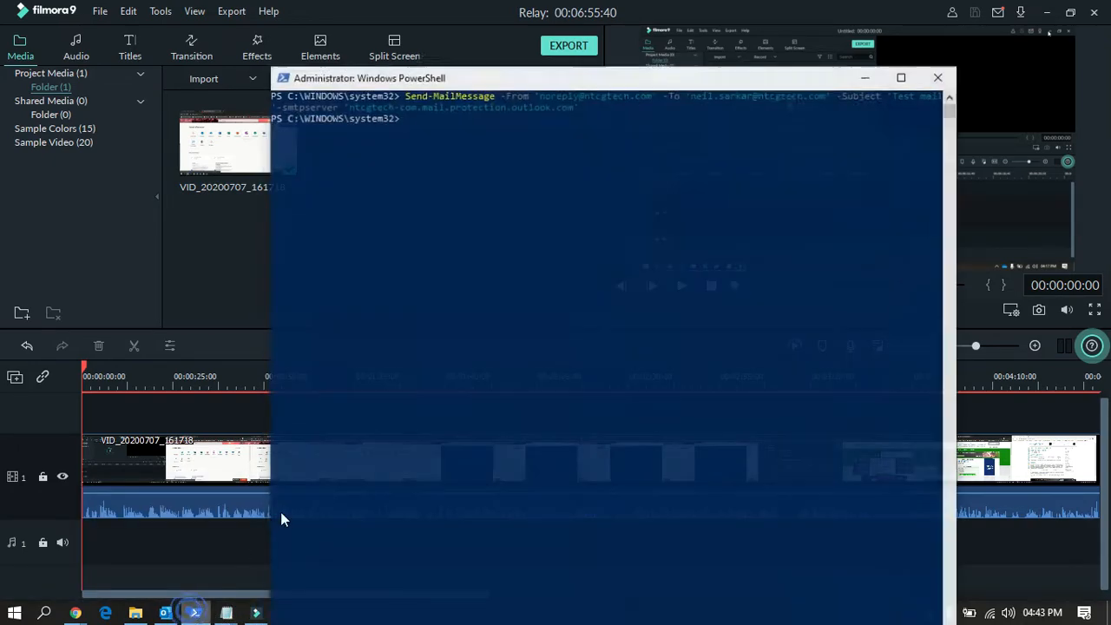
right_click(622, 227)
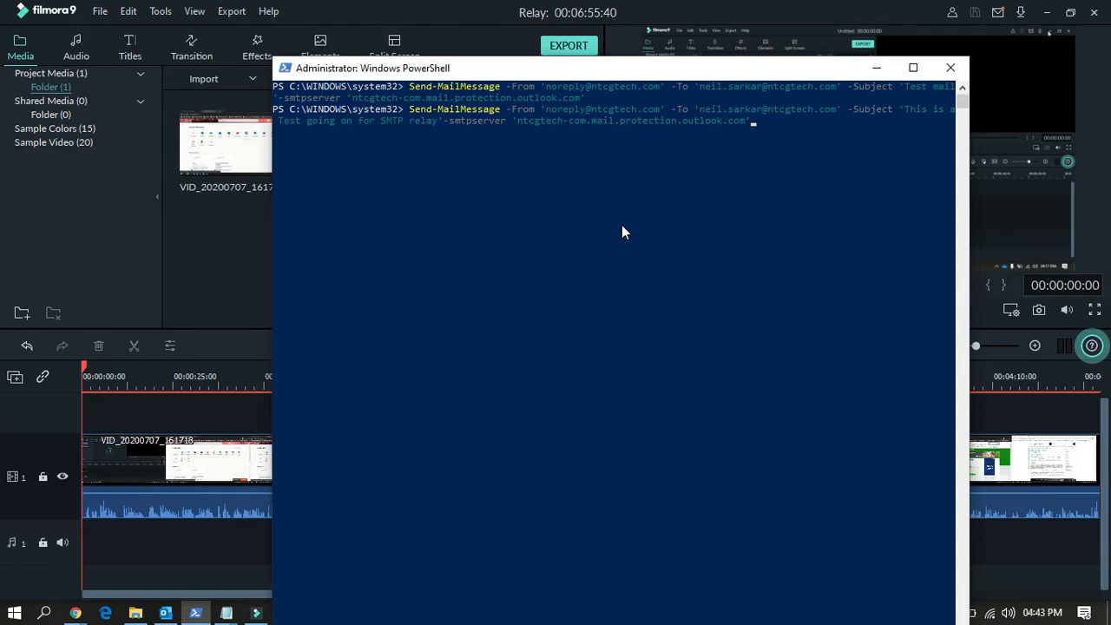
key("Return")
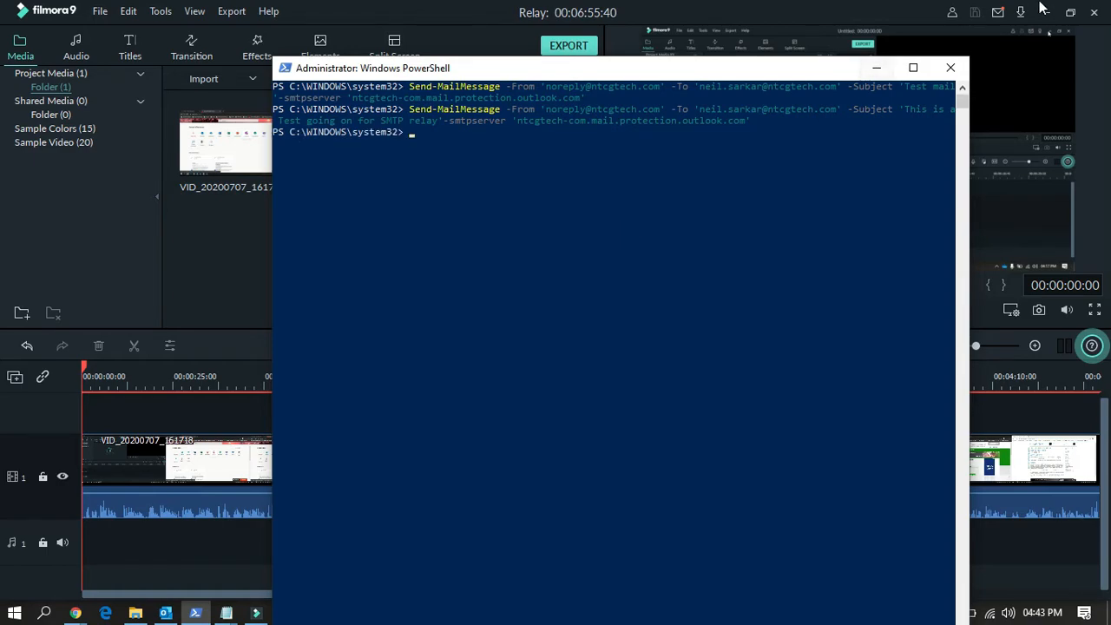
Step: Return to the Outlook inbox, open the newly arrived relay test message and highlight its subject
left_click(1046, 14)
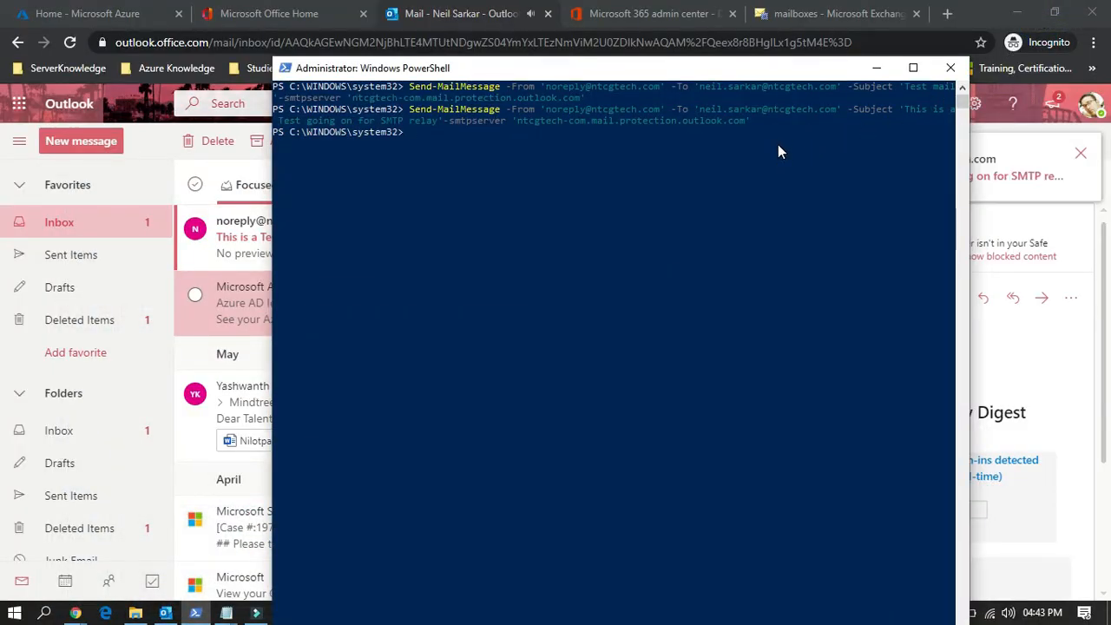
left_click(875, 69)
left_click(282, 249)
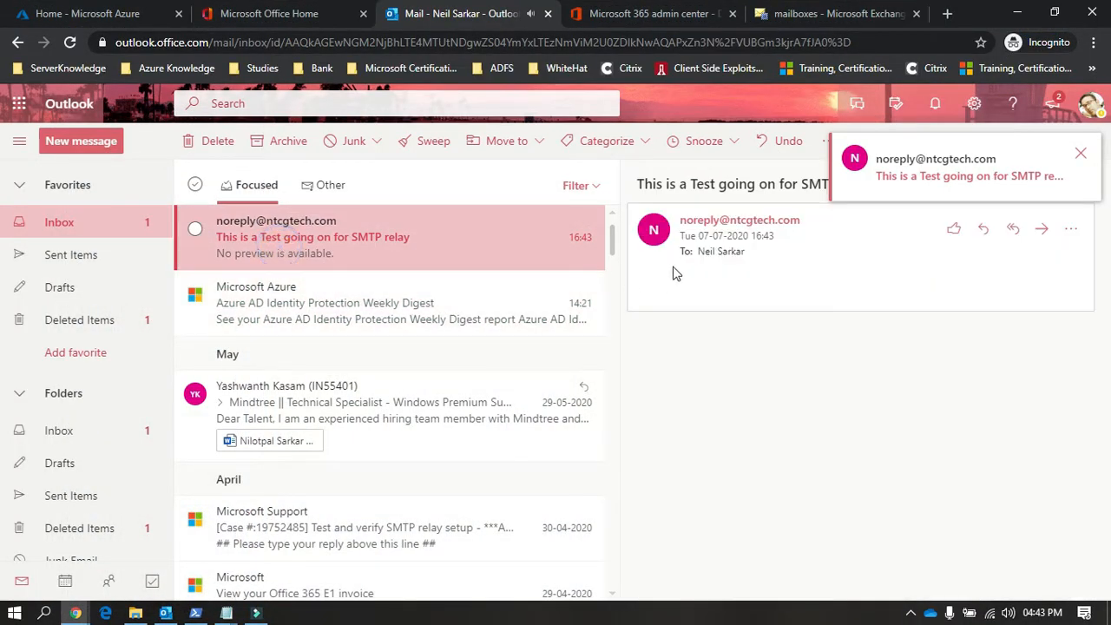
left_click(1081, 153)
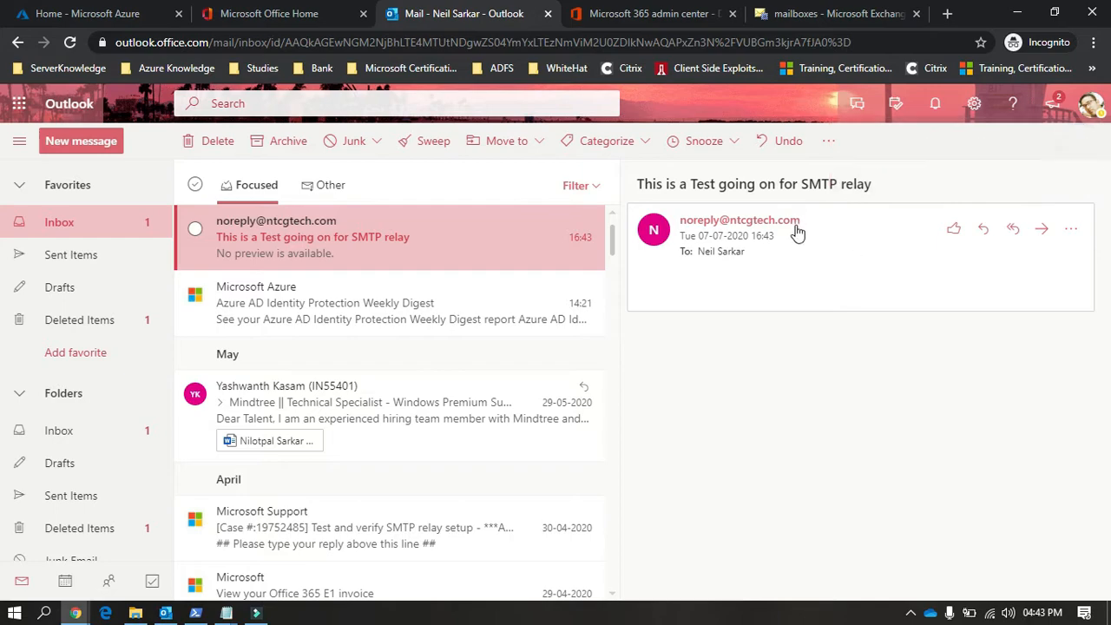
left_click_drag(639, 183, 890, 192)
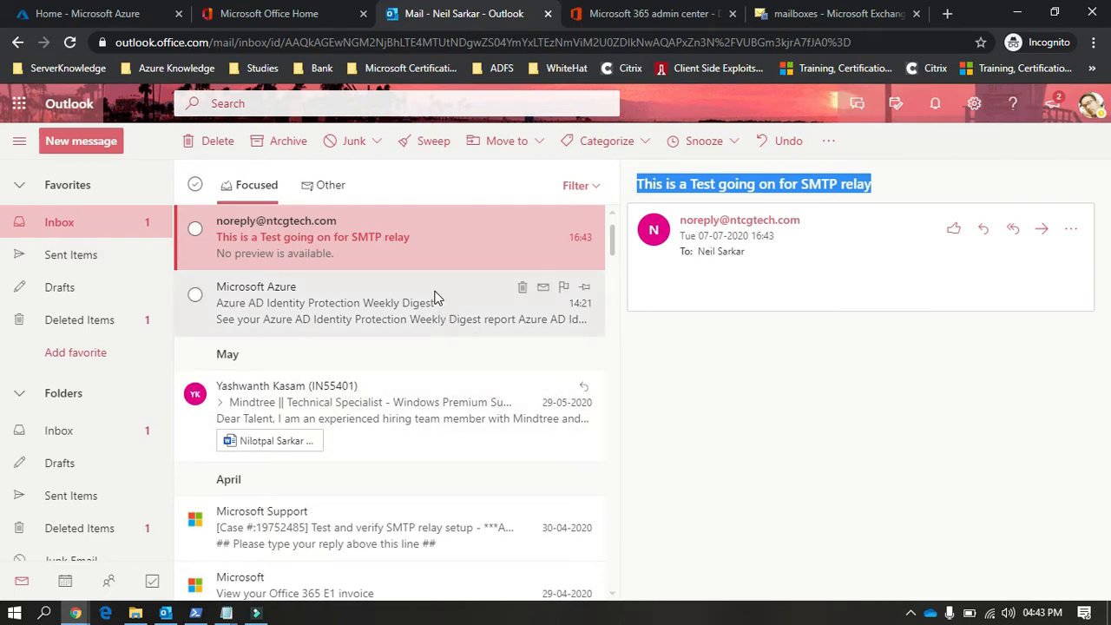
Step: Review the sent command in PowerShell, minimise it, and delete the 'This is a Test going on for SMTP relay' message from the inbox
left_click(196, 612)
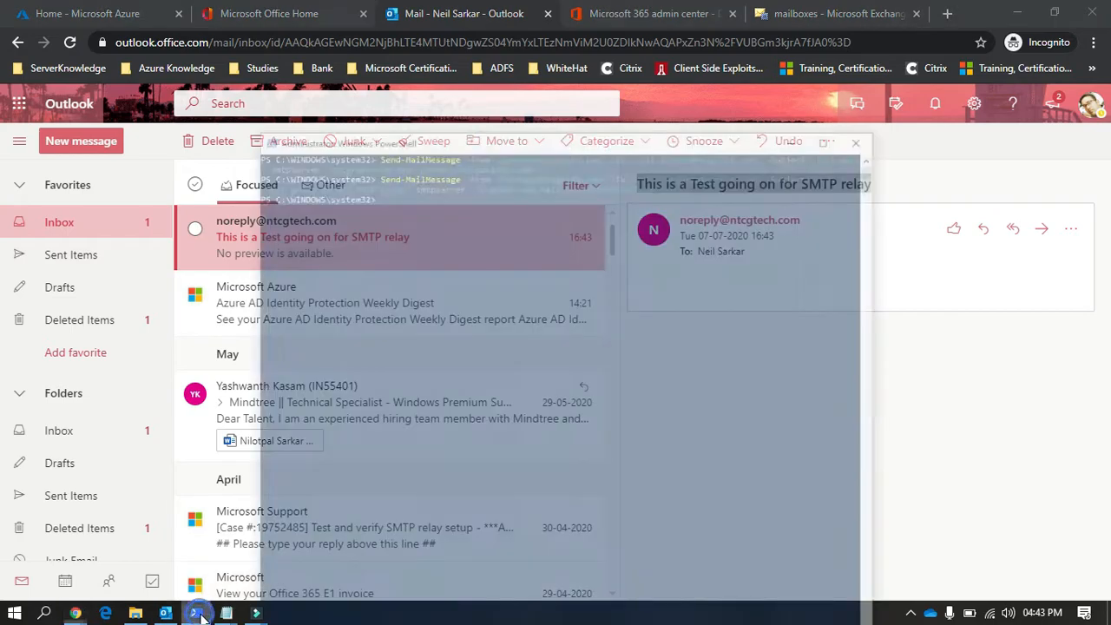
left_click(197, 613)
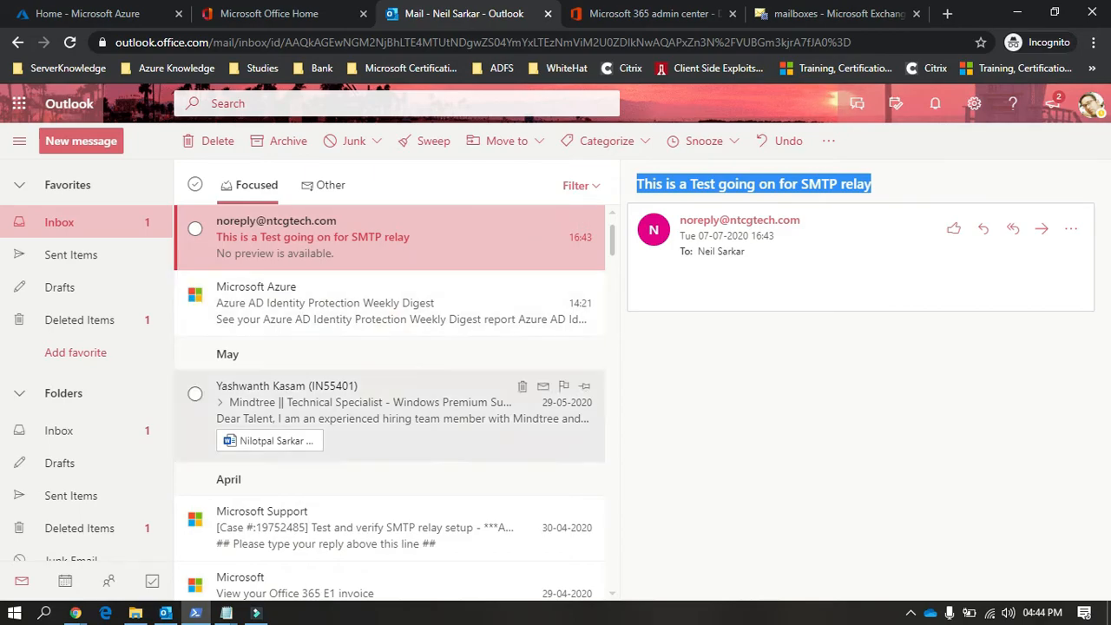
left_click(194, 614)
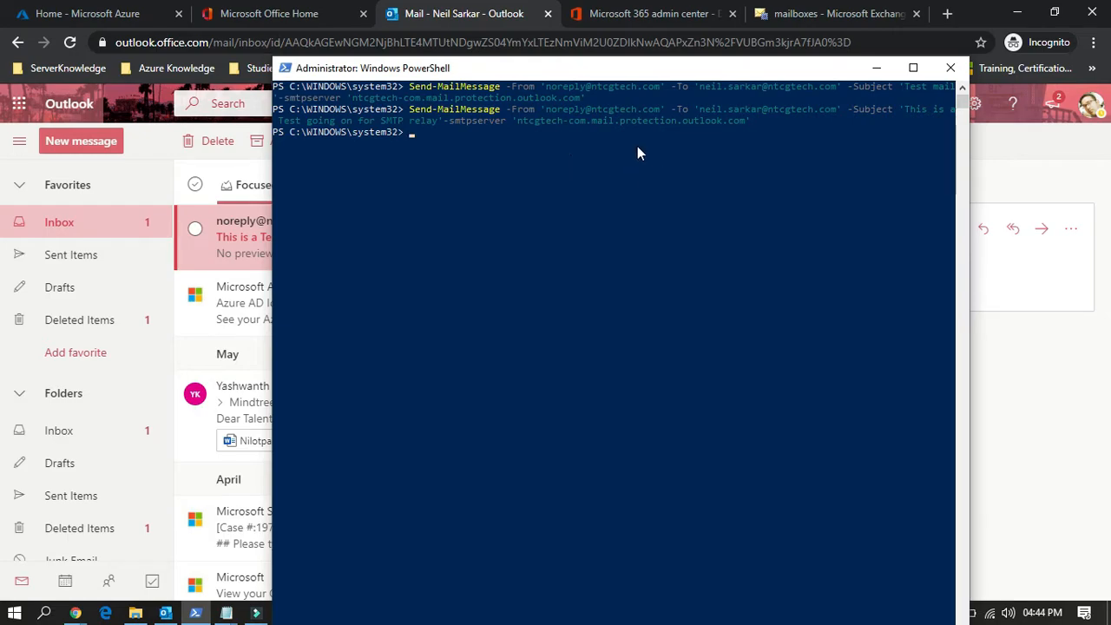
left_click(876, 67)
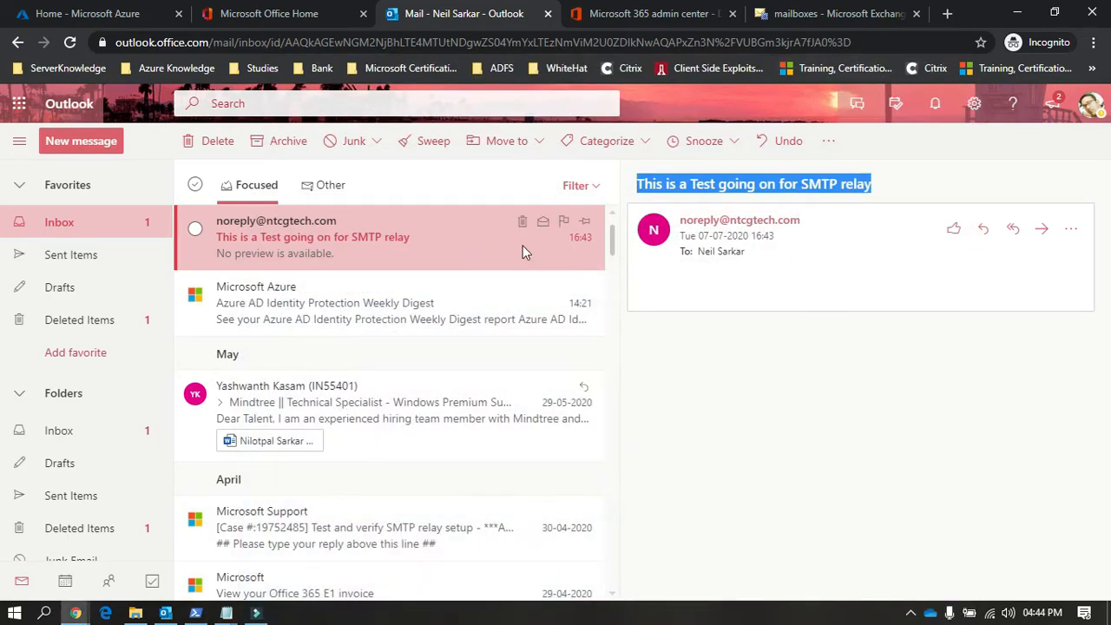
left_click(522, 224)
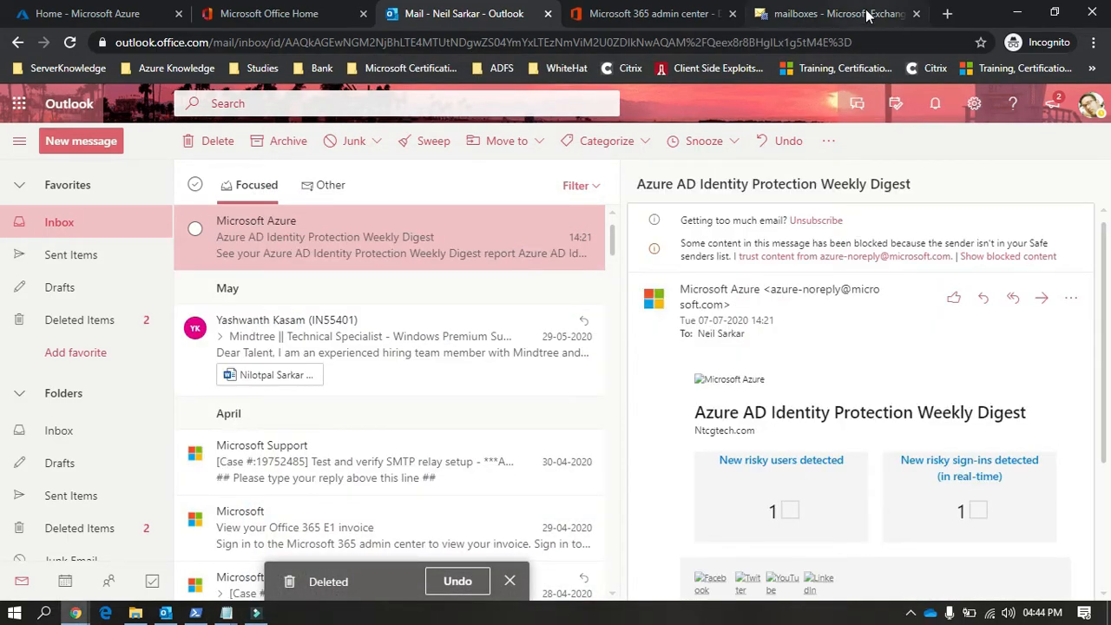
Step: Show the Exchange mailboxes list behind PowerShell and highlight the noreply sender address in the last Send-MailMessage command
left_click(833, 13)
left_click(196, 609)
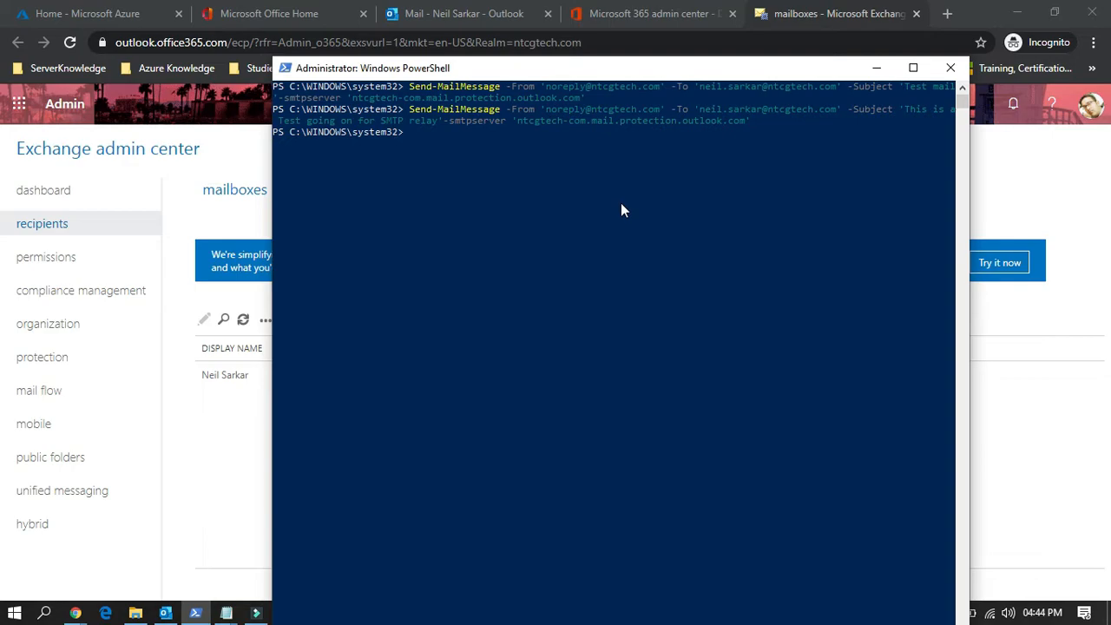
left_click_drag(547, 109, 657, 113)
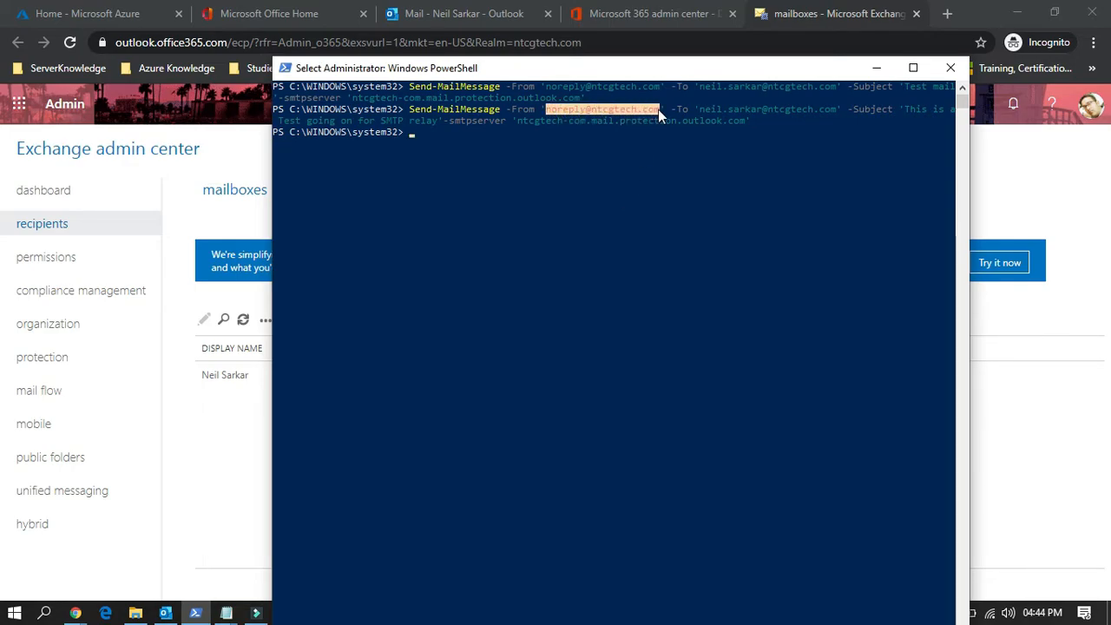
left_click(542, 110)
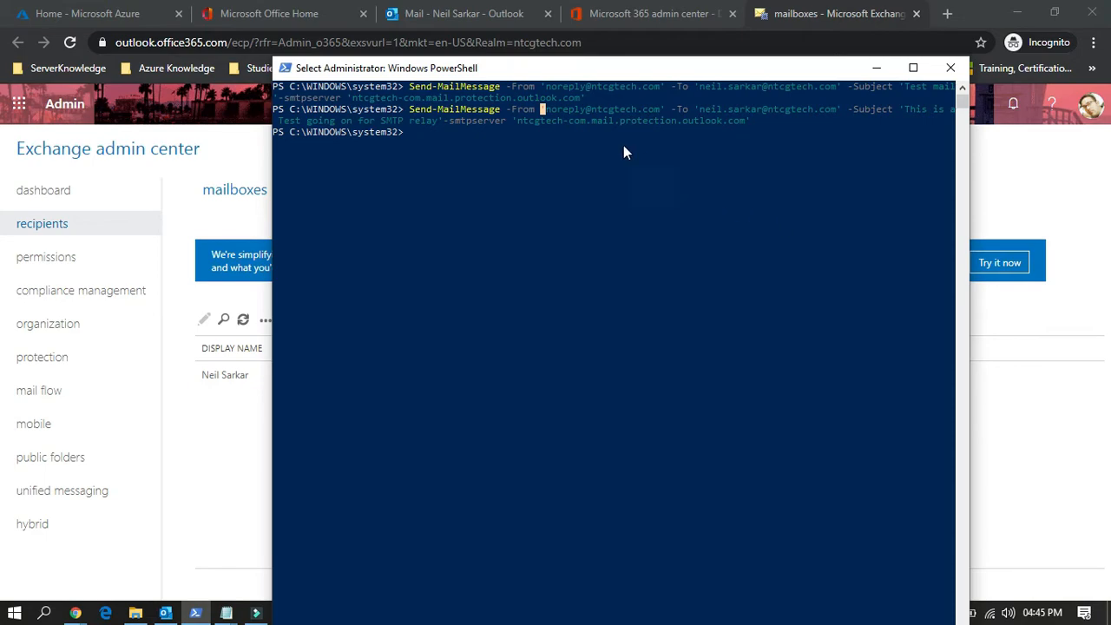
left_click(550, 111)
left_click(581, 109)
left_click_drag(549, 108, 581, 113)
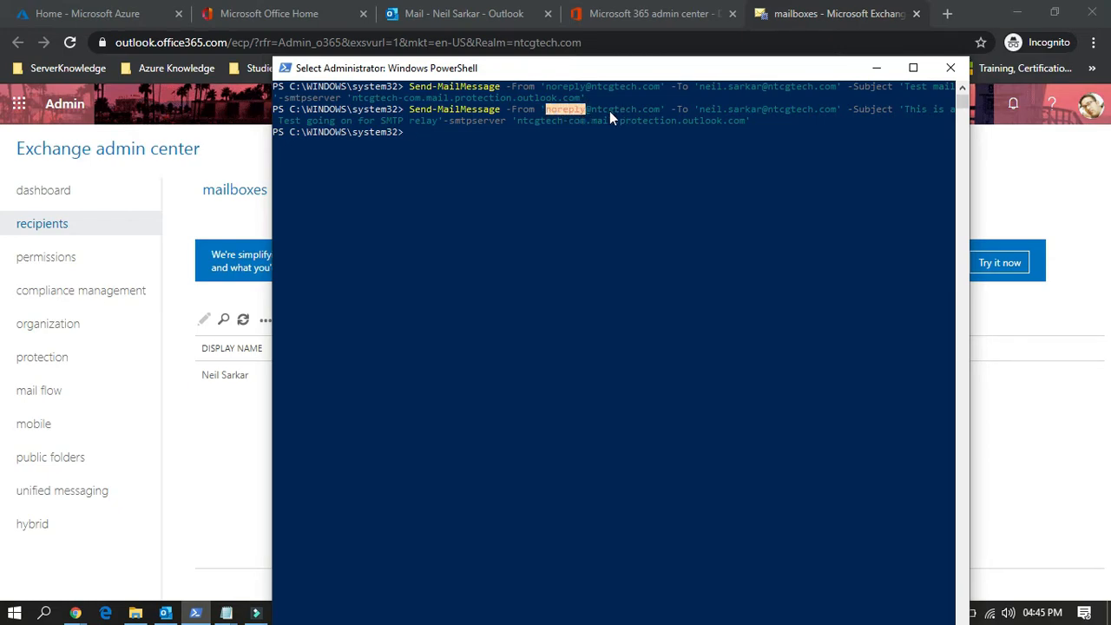
Step: Highlight the ntcgtech.com domain of the sender address in the last Send-MailMessage command, and clear the highlight
left_click(605, 111)
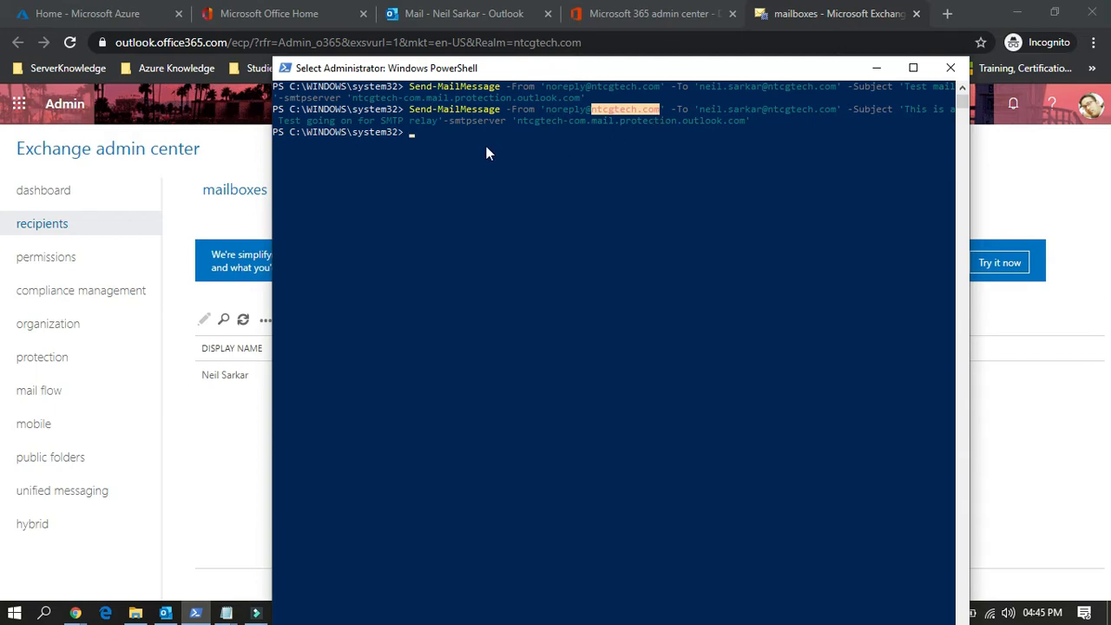
left_click(462, 143)
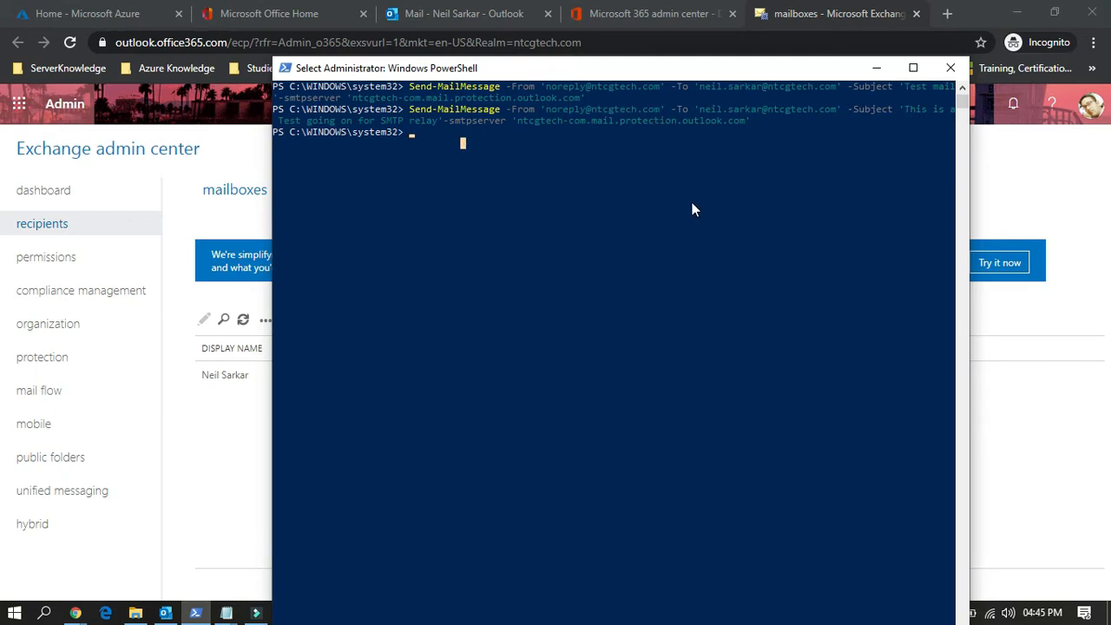
Step: Recall the last Send-MailMessage command, replace the recipient with the external Gmail address, and run it
key("Up")
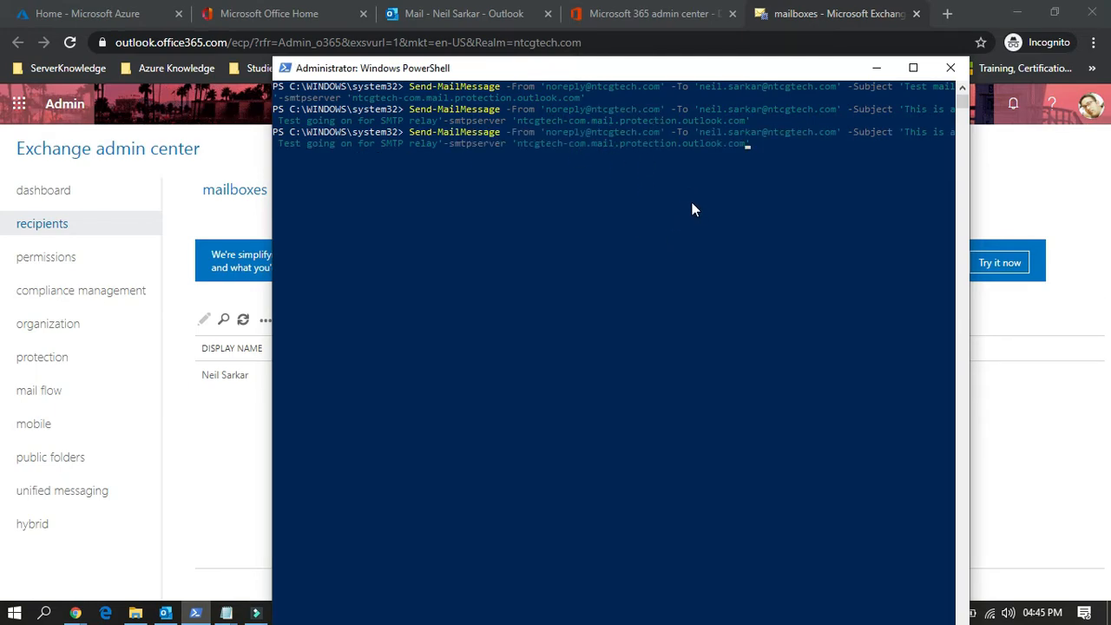
key("Left")
key("Left")
key("Left")
key("Left")
key("Left")
key("Left")
key("Left")
key("Left")
key("Left")
key("Left")
key("Left")
key("Left")
key("Left")
key("Left")
key("Left")
key("Left")
key("Left")
key("Left")
key("Left")
key("Left")
key("Left")
key("Left")
key("Left")
key("Left")
key("Left")
key("Left")
key("Left")
key("Left")
key("Left")
key("Left")
key("Left")
key("Left")
key("Left")
key("Left")
key("Left")
key("Left")
key("Left")
key("Left")
key("Left")
key("Left")
key("Left")
key("Left")
key("Left")
key("Left")
key("Left")
key("Left")
key("Left")
key("Left")
key("Left")
key("Left")
key("Left")
key("Left")
key("Left")
key("Left")
key("Left")
key("Left")
key("BackSpace")
key("BackSpace")
key("BackSpace")
key("BackSpace")
key("BackSpace")
key("BackSpace")
key("BackSpace")
key("BackSpace")
key("BackSpace")
key("BackSpace")
key("BackSpace")
key("BackSpace")
key("BackSpace")
key("BackSpace")
key("BackSpace")
key("BackSpace")
key("BackSpace")
key("BackSpace")
key("BackSpace")
key("BackSpace")
key("BackSpace")
key("BackSpace")
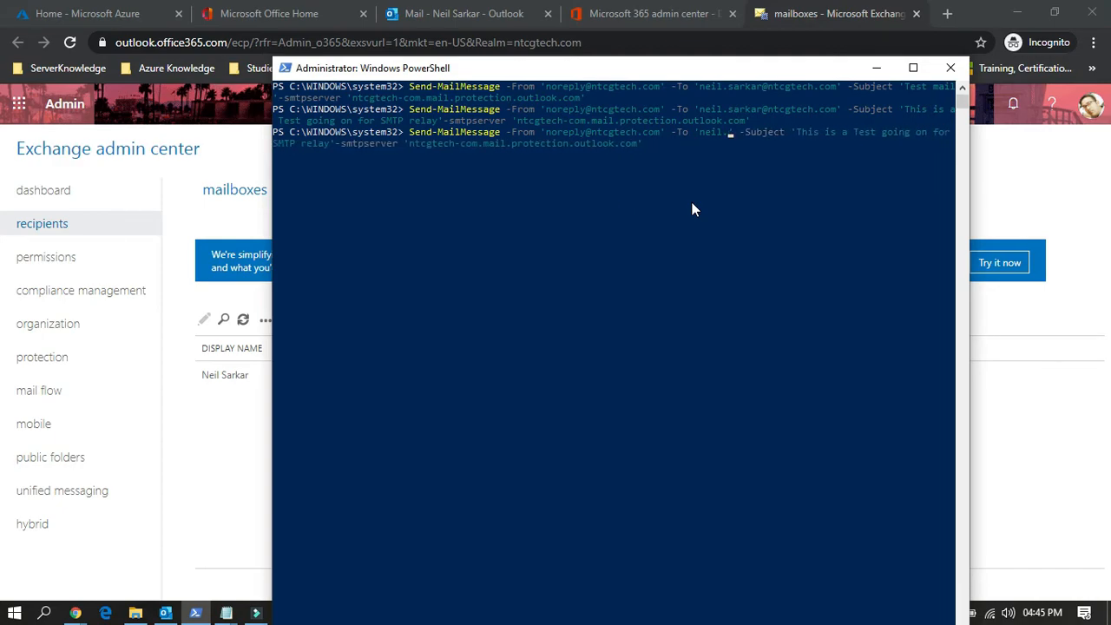
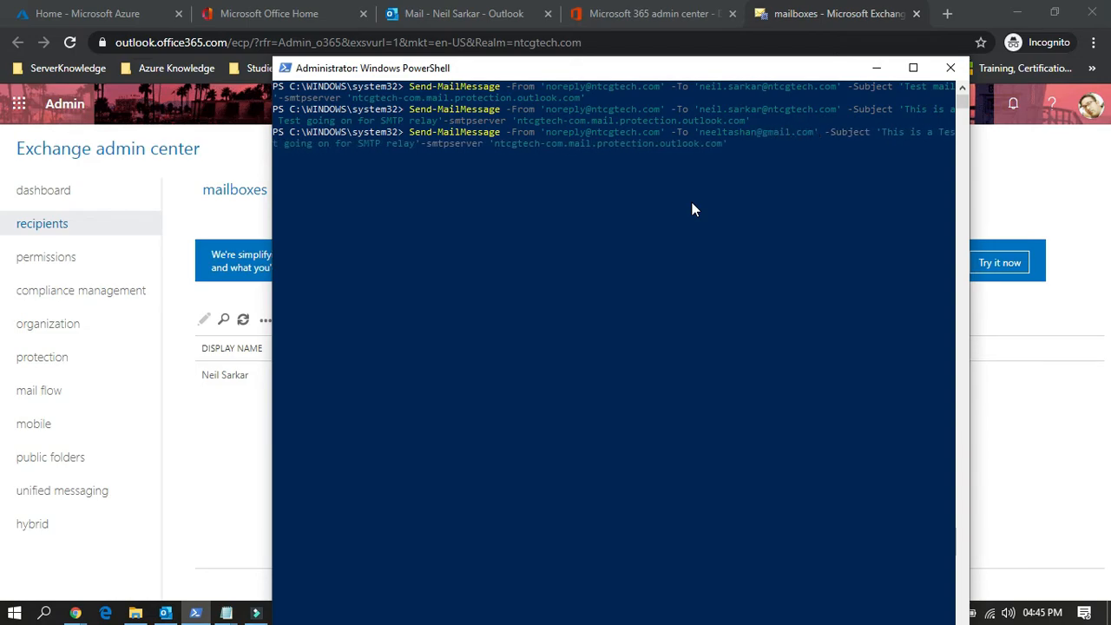
key("Return")
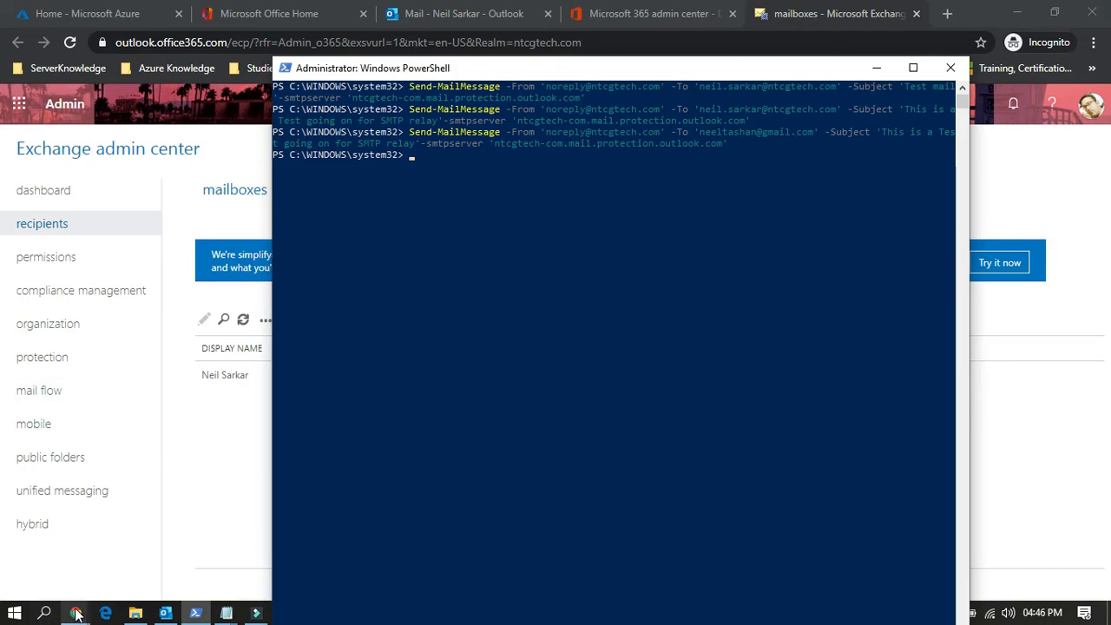
Step: Switch to Chrome, open a new regular, non-incognito window, and go to the Gmail inbox
mouse_move(76, 609)
left_click(59, 545)
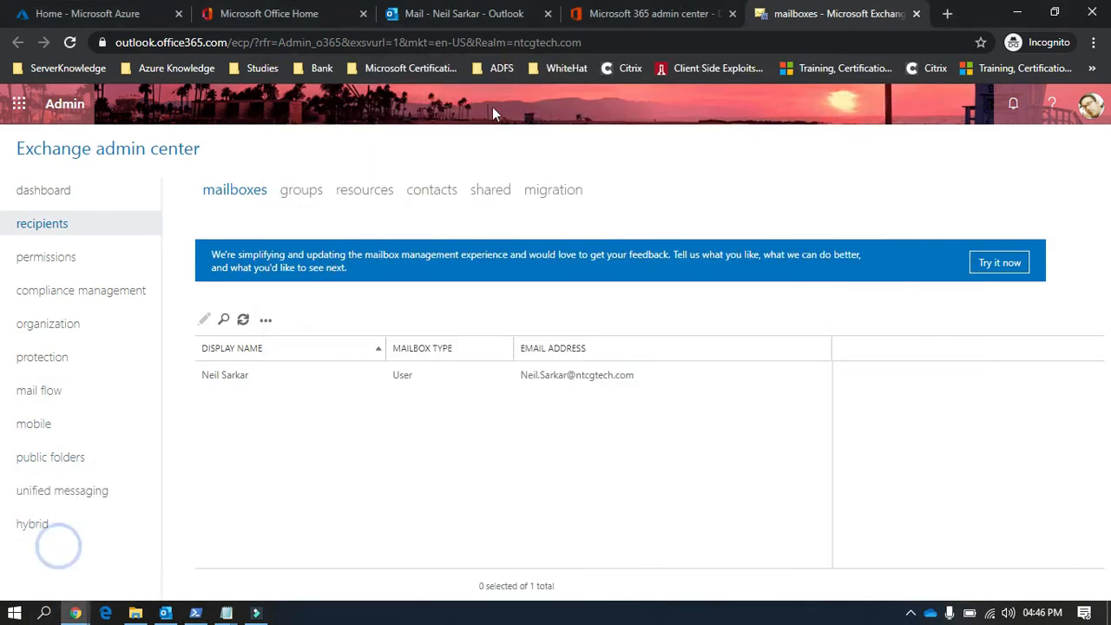
left_click(1094, 42)
left_click(987, 89)
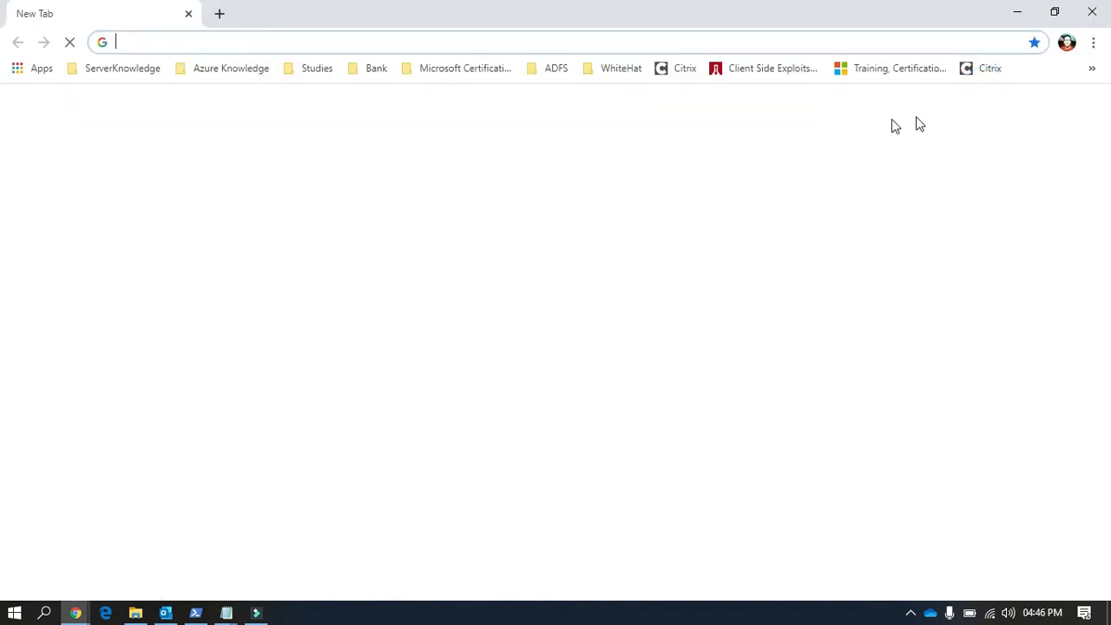
left_click(959, 110)
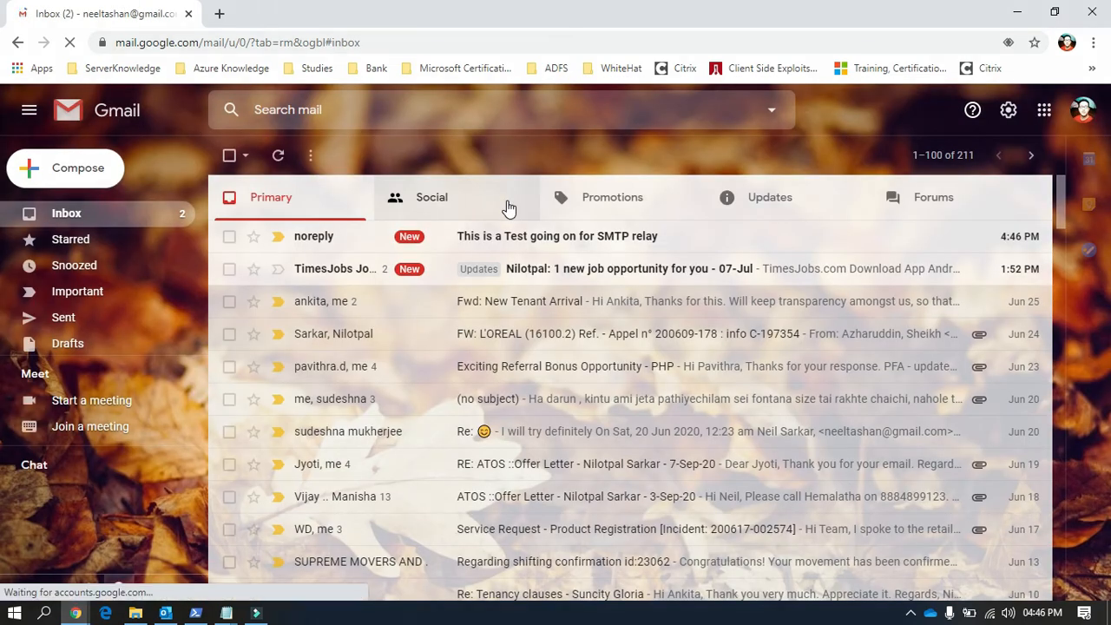
Step: Open the 'This is a Test going on for SMTP relay' message in Gmail, check its sender address, and return to the inbox
left_click(566, 238)
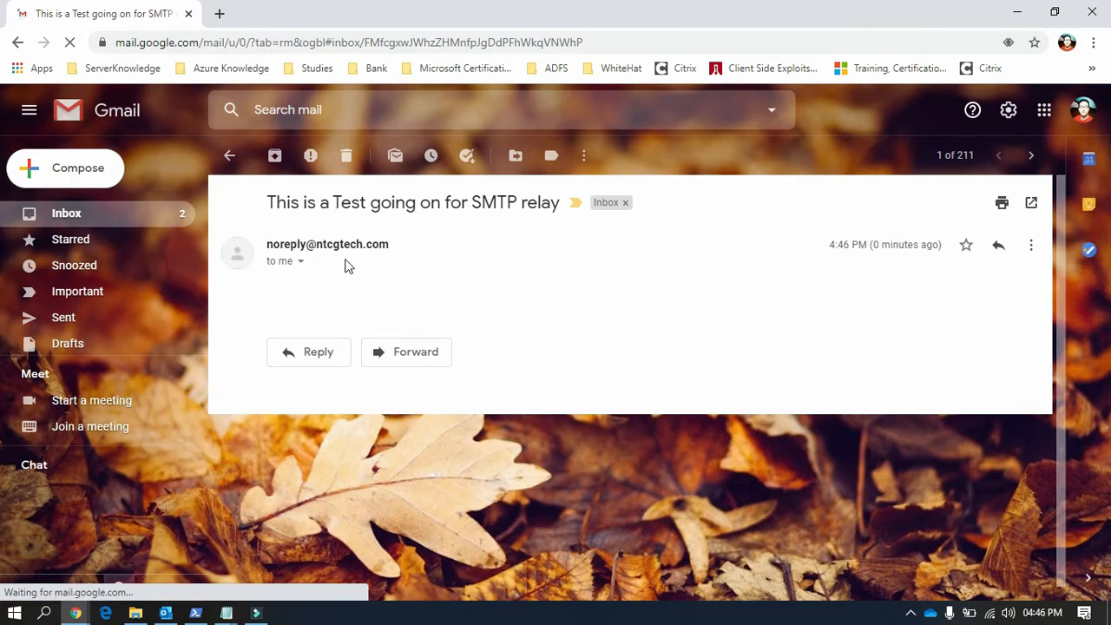
left_click(320, 244)
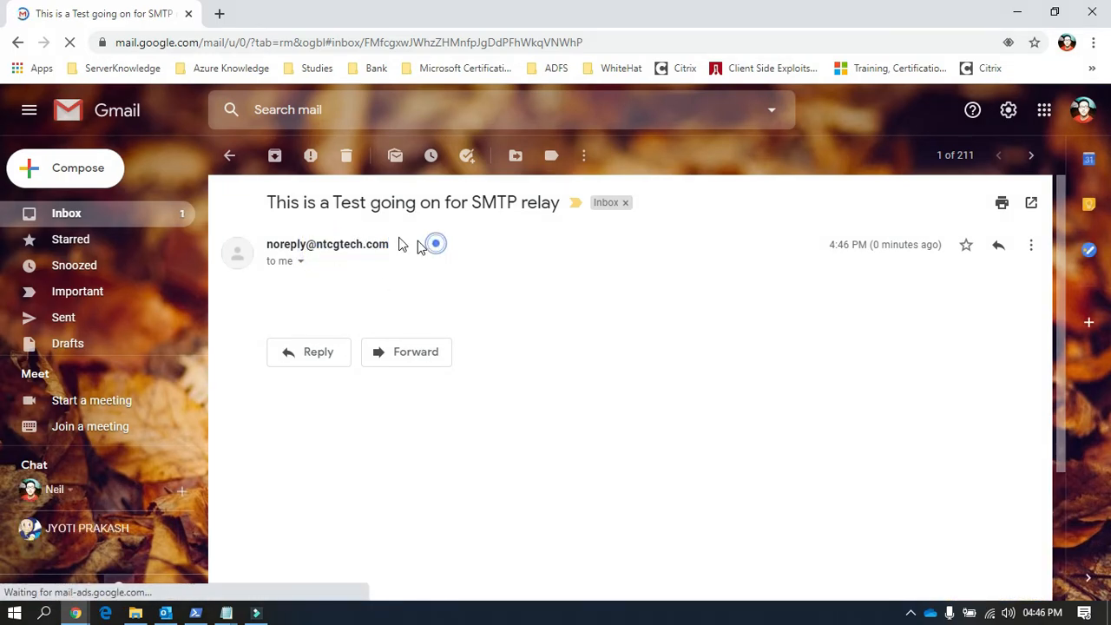
left_click(230, 155)
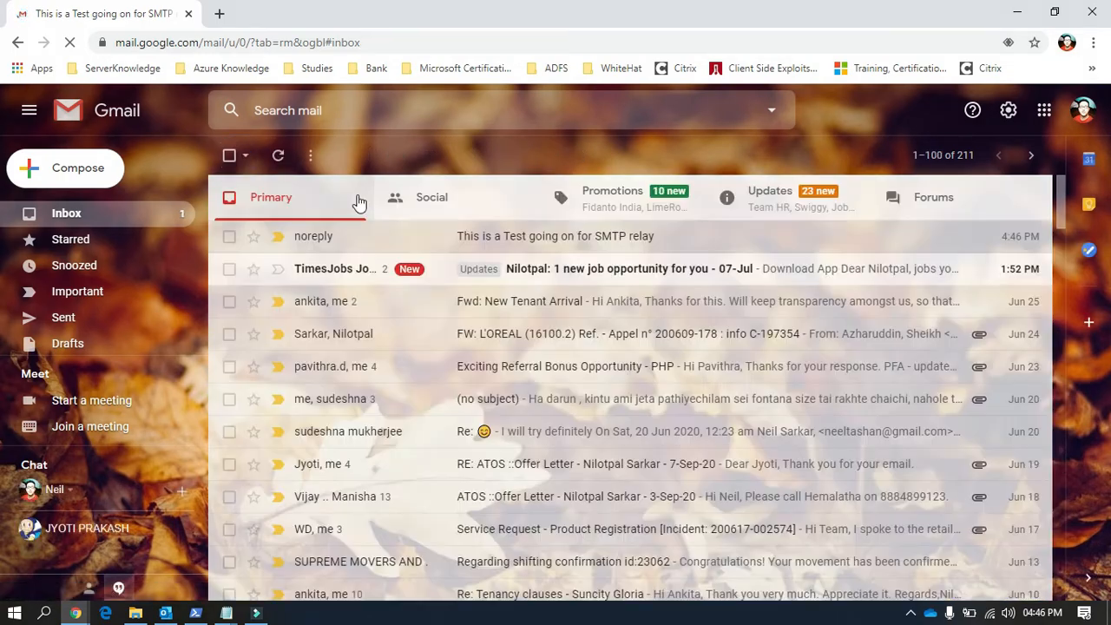